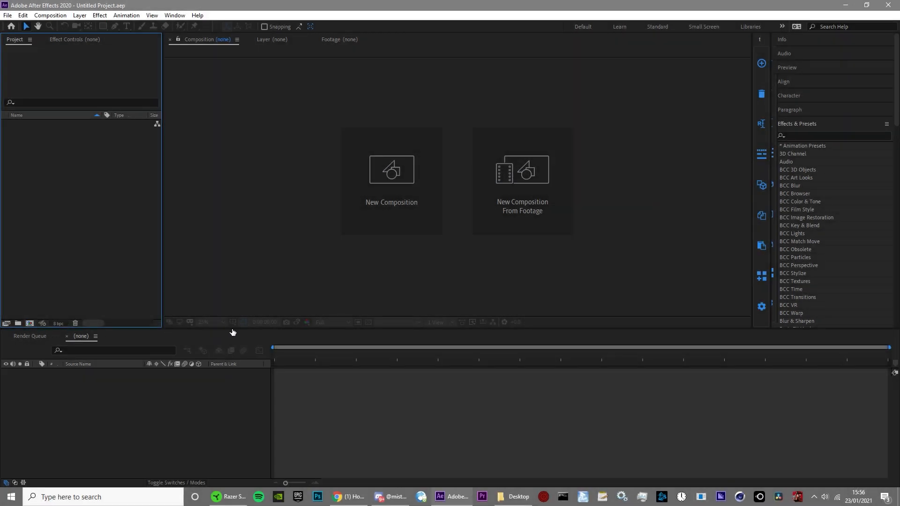
Step: Create a new 1920 x 1080, 60 fps composition with a duration of 5 seconds
{"action": "key", "text": "ctrl+n"}
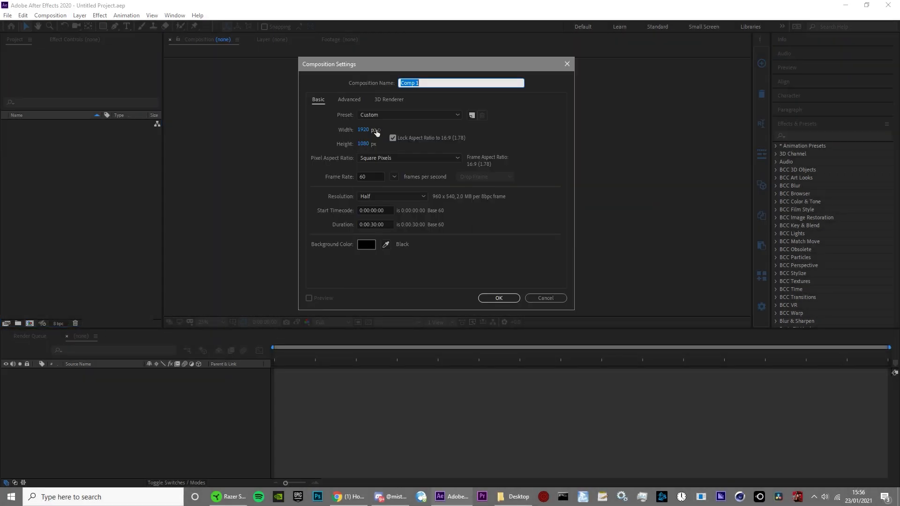
{"action": "left_click", "coordinate": [371, 225]}
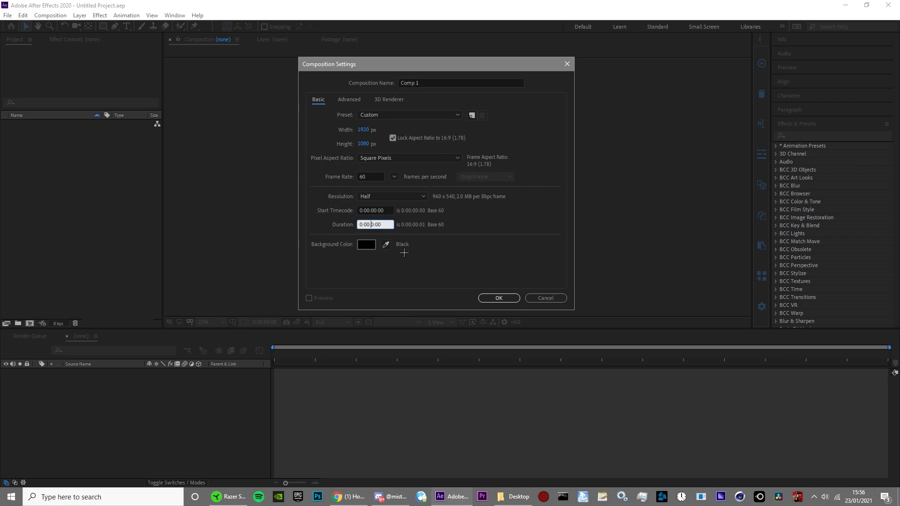
{"action": "key", "text": "Return"}
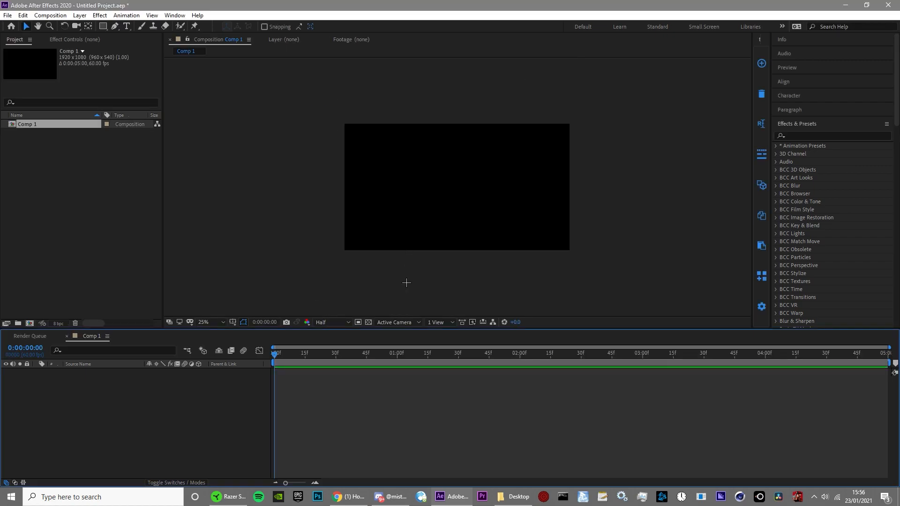
Step: Add a text layer reading "Excel" to the composition
{"action": "left_click", "coordinate": [127, 26]}
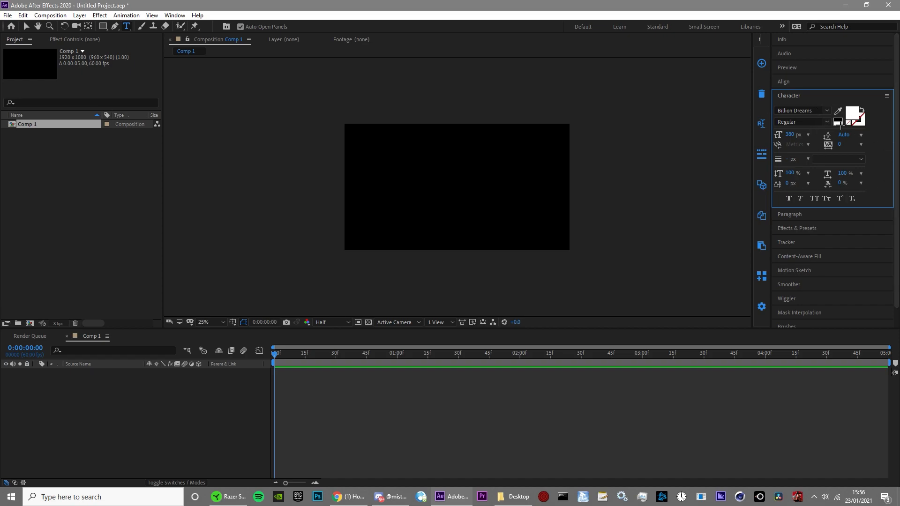
{"action": "left_click", "coordinate": [440, 202]}
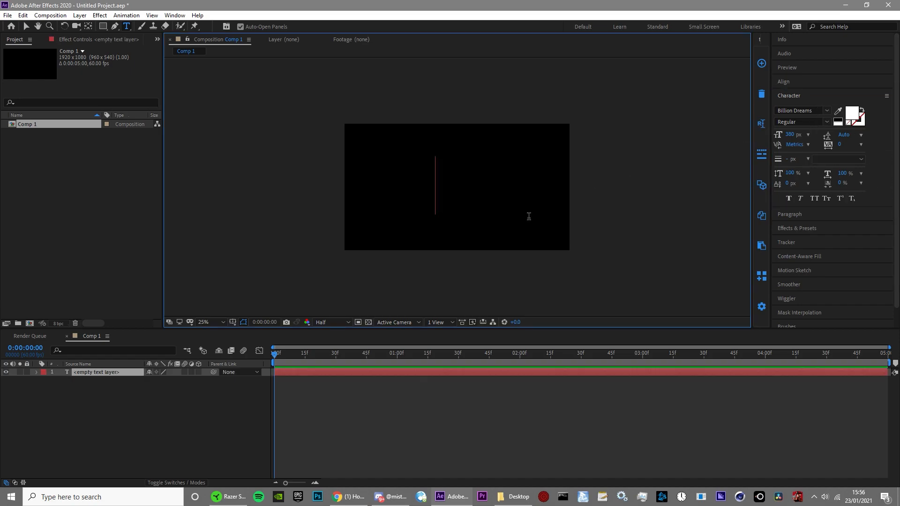
{"action": "type", "text": "E"}
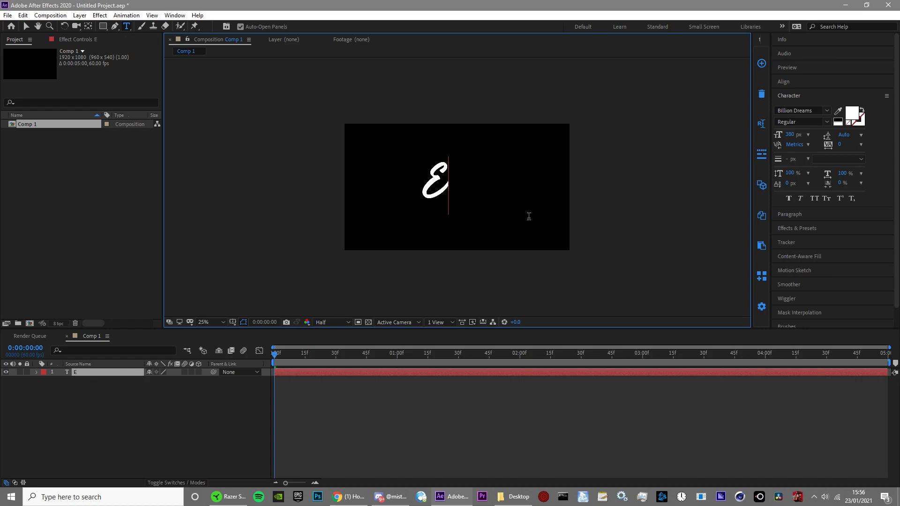
{"action": "type", "text": "xcew"}
{"action": "key", "text": "BackSpace"}
{"action": "type", "text": "l"}
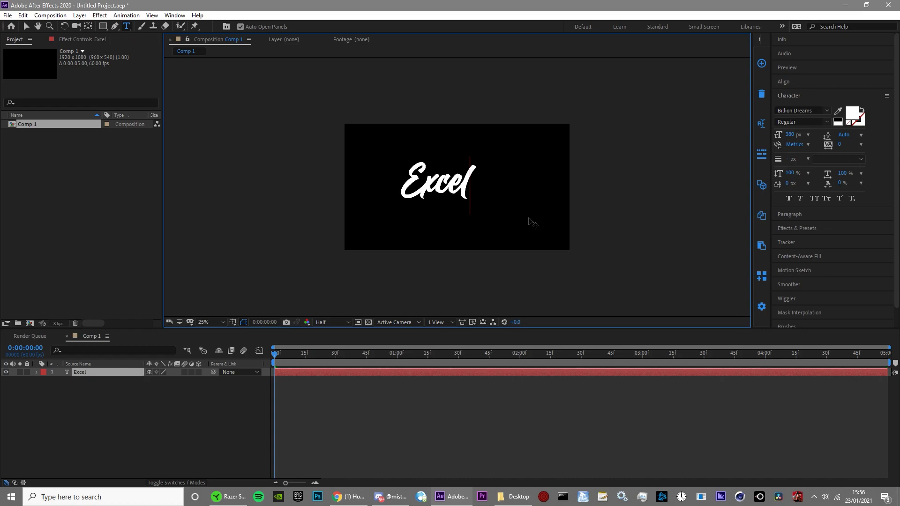
Step: Center the Excel text horizontally and vertically in the composition
{"action": "key", "text": "ctrl+a"}
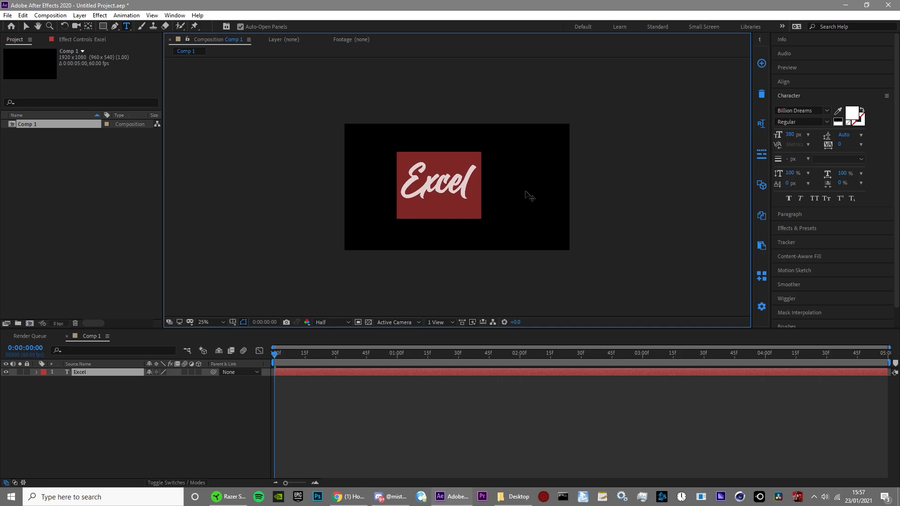
{"action": "left_click", "coordinate": [785, 82]}
{"action": "left_click", "coordinate": [796, 105]}
{"action": "left_click", "coordinate": [844, 105]}
{"action": "key", "text": "period"}
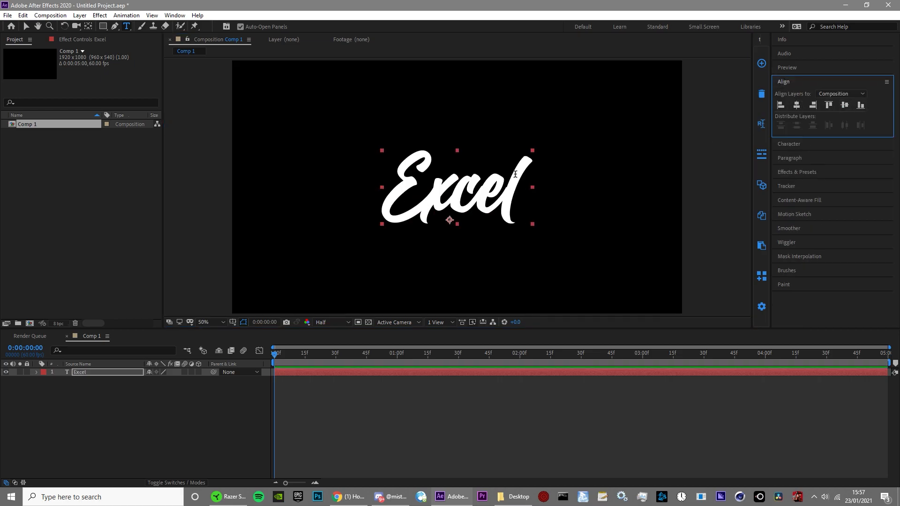
Step: Create shapes from the Excel text layer and delete the original text layer
{"action": "right_click", "coordinate": [369, 371]}
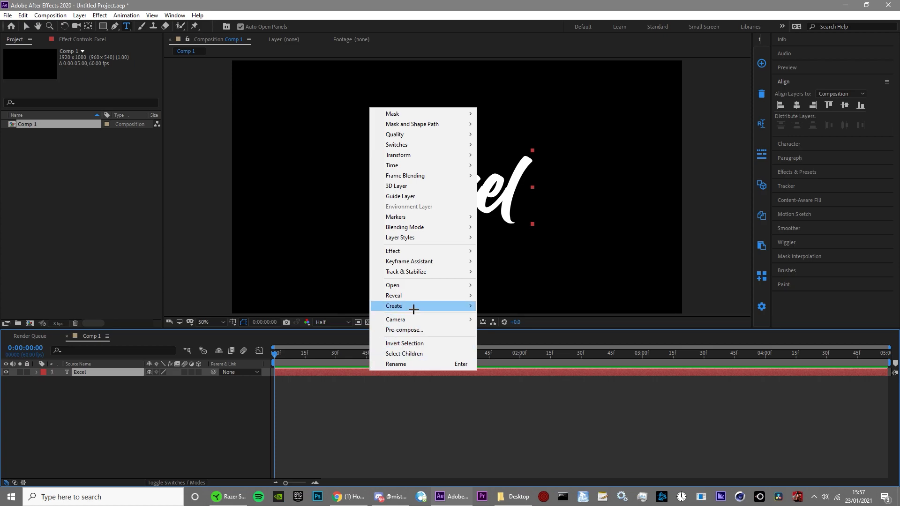
{"action": "mouse_move", "coordinate": [413, 309]}
{"action": "left_click", "coordinate": [517, 315]}
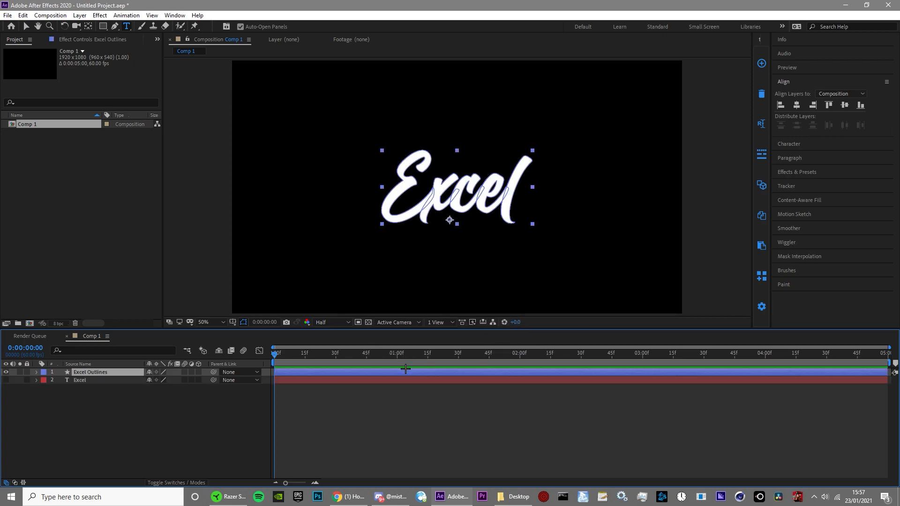
{"action": "left_click", "coordinate": [299, 410]}
{"action": "left_click", "coordinate": [122, 380]}
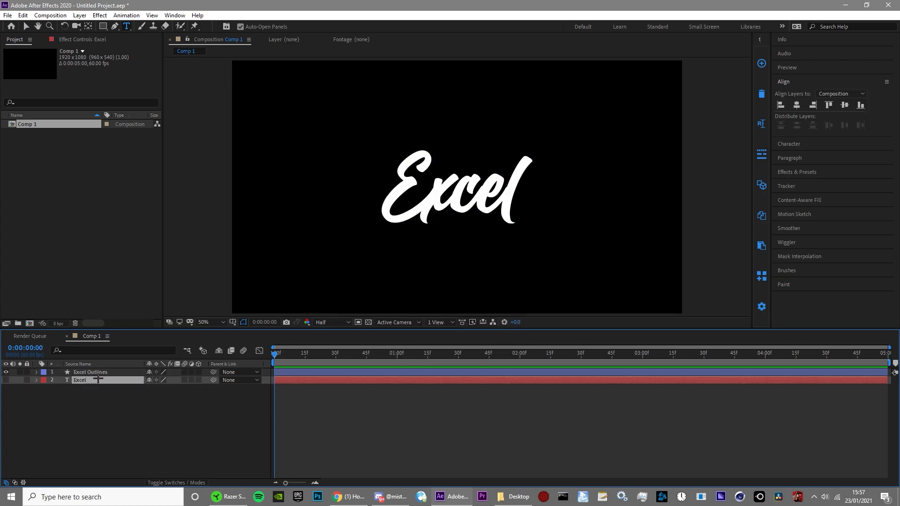
{"action": "key", "text": "Delete"}
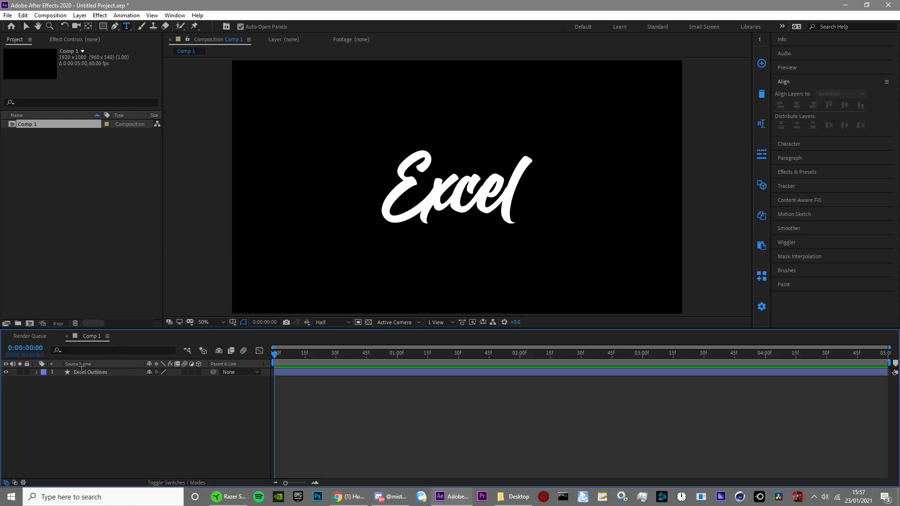
Step: Duplicate the Excel Outlines layer four times so there is one layer per letter
{"action": "left_click", "coordinate": [74, 372]}
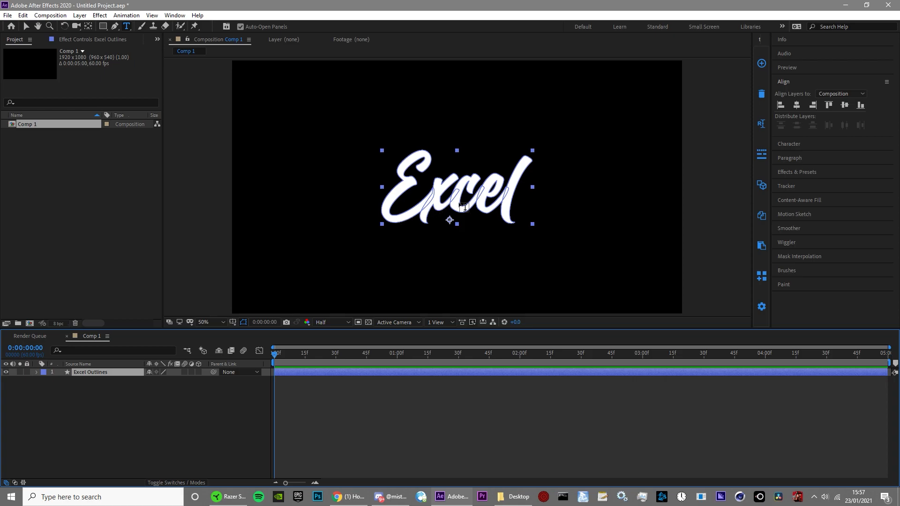
{"action": "key", "text": "ctrl+d"}
{"action": "key", "text": "ctrl+d"}
{"action": "key", "text": "ctrl+d"}
{"action": "key", "text": "ctrl+d"}
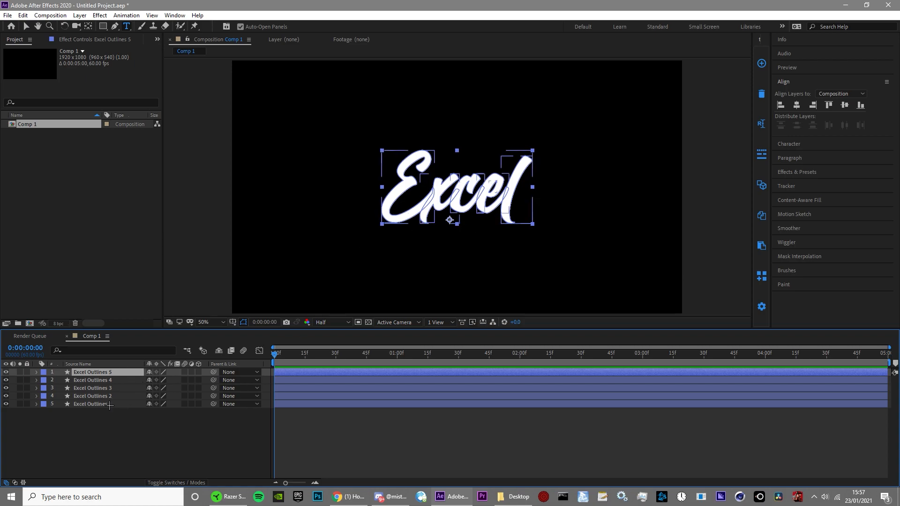
Step: Rename the two lowest outline layers "e" and "x", starting with the lowest
{"action": "right_click", "coordinate": [109, 405]}
{"action": "left_click", "coordinate": [134, 399]}
{"action": "type", "text": "e"}
{"action": "right_click", "coordinate": [116, 397]}
{"action": "left_click", "coordinate": [141, 390]}
{"action": "type", "text": "x"}
Step: Rename the remaining three outline layers "c", "e" and "l", going upward in the layer stack
{"action": "right_click", "coordinate": [122, 388]}
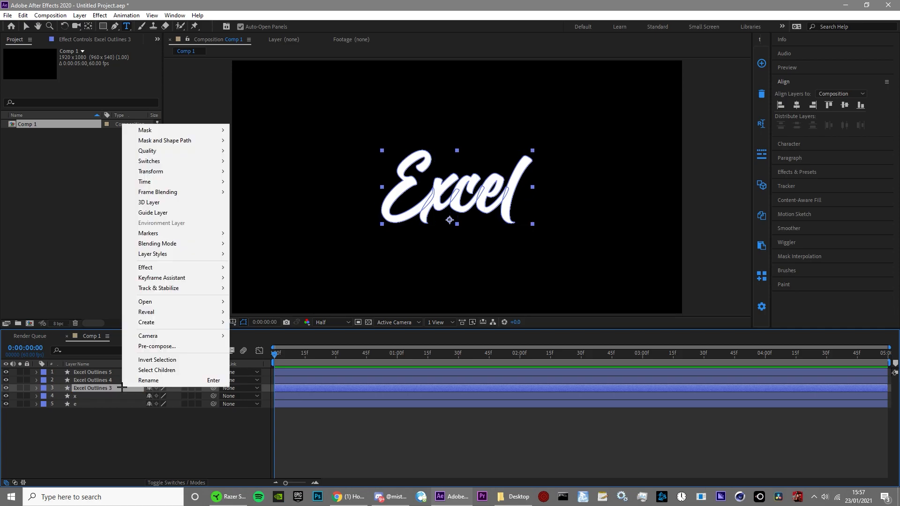
{"action": "left_click", "coordinate": [148, 380]}
{"action": "type", "text": "c"}
{"action": "right_click", "coordinate": [104, 380]}
{"action": "left_click", "coordinate": [140, 372]}
{"action": "type", "text": "e"}
{"action": "right_click", "coordinate": [100, 372]}
{"action": "left_click", "coordinate": [120, 364]}
{"action": "type", "text": "l"}
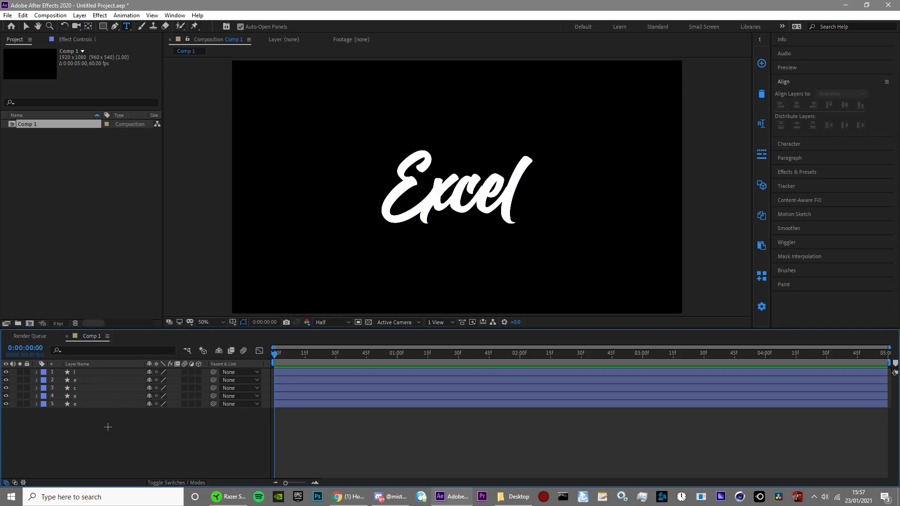
Step: Delete the x, c, e and l shape groups from layer 5, keeping only the capital E
{"action": "left_click", "coordinate": [37, 405]}
{"action": "left_click", "coordinate": [43, 413]}
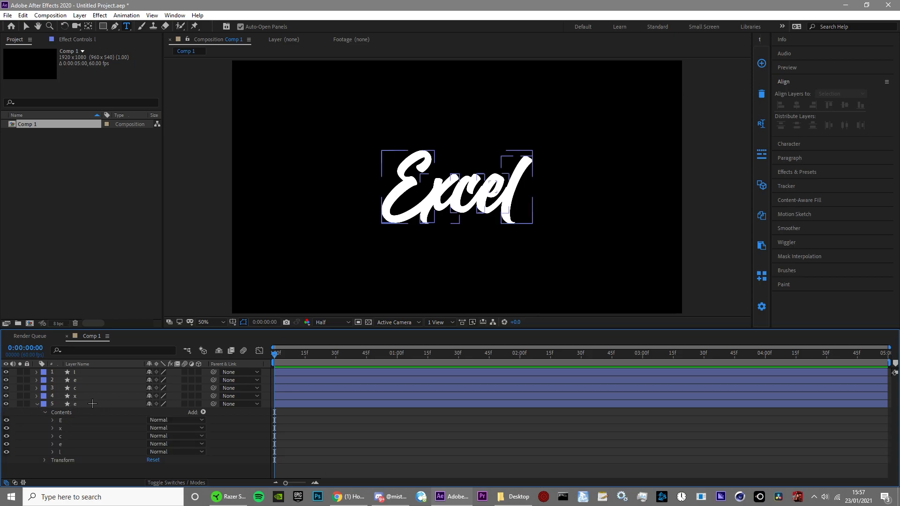
{"action": "left_click", "coordinate": [74, 428]}
{"action": "left_click", "coordinate": [70, 451], "text": "shift"}
{"action": "key", "text": "Delete"}
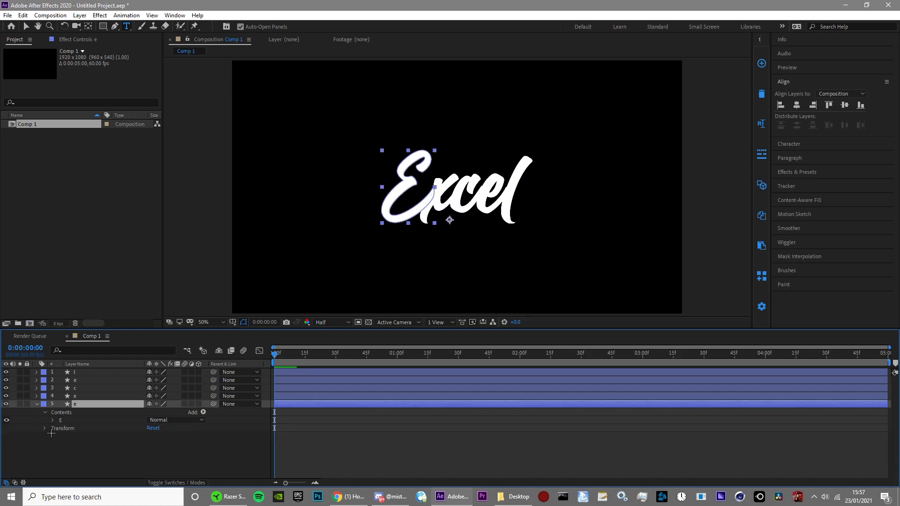
Step: Delete the E, c, e and l shape groups from the x layer, keeping only the x
{"action": "left_click", "coordinate": [36, 396]}
{"action": "left_click", "coordinate": [49, 406]}
{"action": "left_click", "coordinate": [46, 405]}
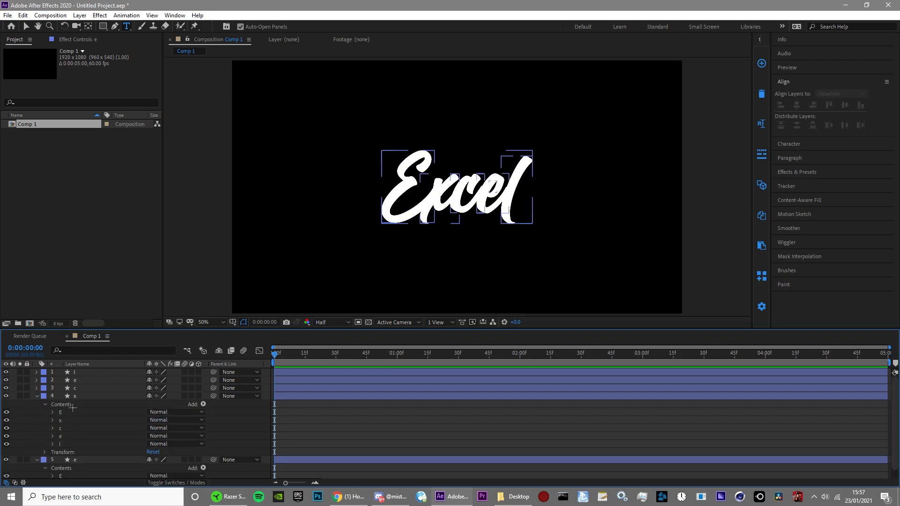
{"action": "left_click", "coordinate": [68, 405]}
{"action": "left_click", "coordinate": [69, 412]}
{"action": "left_click", "coordinate": [68, 430], "text": "ctrl"}
{"action": "left_click", "coordinate": [69, 443], "text": "ctrl"}
{"action": "left_click", "coordinate": [70, 436], "text": "ctrl"}
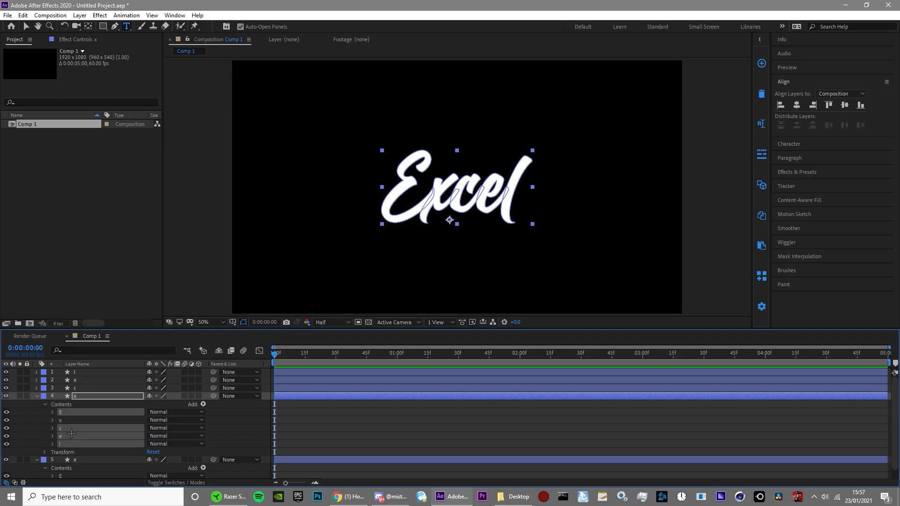
{"action": "key", "text": "Delete"}
Step: Delete every shape group except the c from the c layer
{"action": "left_click", "coordinate": [37, 388]}
{"action": "left_click", "coordinate": [45, 397]}
{"action": "left_click", "coordinate": [68, 405]}
{"action": "left_click", "coordinate": [68, 412], "text": "ctrl"}
{"action": "left_click", "coordinate": [68, 428], "text": "ctrl"}
{"action": "left_click", "coordinate": [68, 436], "text": "ctrl"}
{"action": "key", "text": "Delete"}
Step: Delete every shape group except the lowercase e from layer 2
{"action": "left_click", "coordinate": [37, 380]}
{"action": "left_click", "coordinate": [45, 389]}
{"action": "left_click", "coordinate": [62, 397]}
{"action": "left_click", "coordinate": [63, 404], "text": "ctrl"}
{"action": "left_click", "coordinate": [63, 413], "text": "ctrl"}
{"action": "key", "text": "Delete"}
{"action": "left_click", "coordinate": [68, 405]}
{"action": "key", "text": "Delete"}
Step: Delete every shape group except the l from the l layer, and collapse all the layers
{"action": "left_click", "coordinate": [37, 372]}
{"action": "left_click", "coordinate": [46, 381]}
{"action": "left_click", "coordinate": [66, 389]}
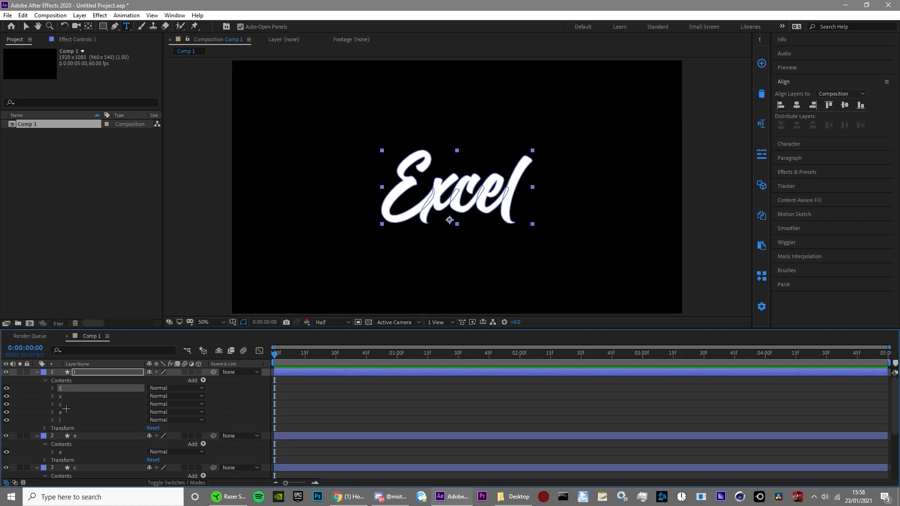
{"action": "left_click", "coordinate": [69, 412], "text": "shift"}
{"action": "key", "text": "Delete"}
{"action": "left_click", "coordinate": [331, 387]}
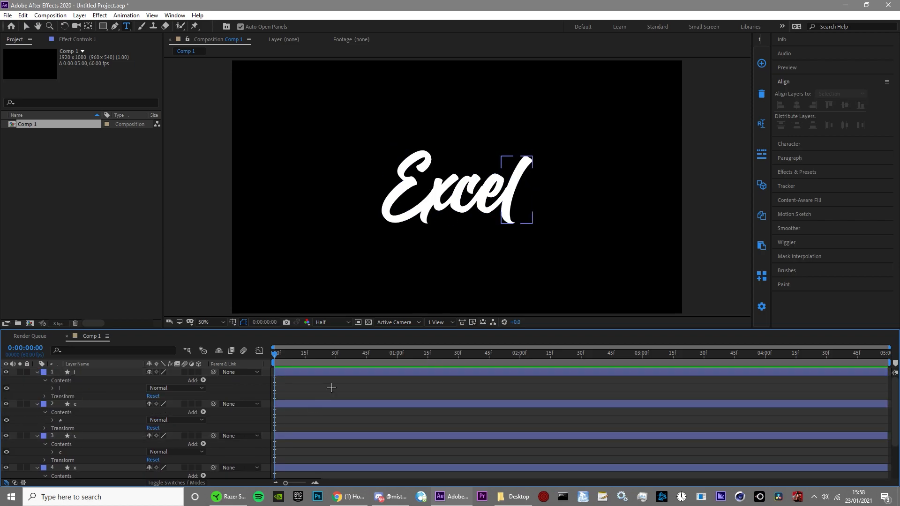
{"action": "key", "text": "u"}
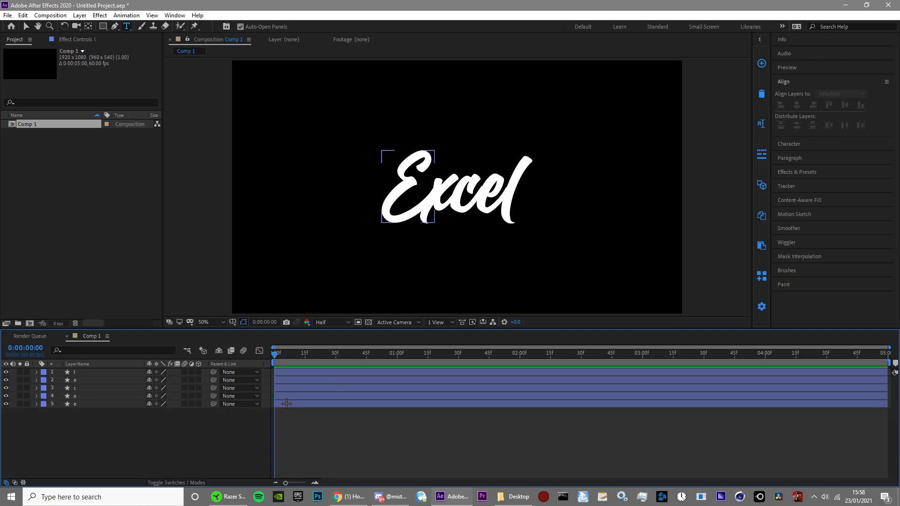
Step: Start a mask path with the Pen tool on the capital E layer, just outside the tip of its upper stroke, with preview resolution at Full
{"action": "left_click", "coordinate": [284, 406]}
{"action": "key", "text": "slash"}
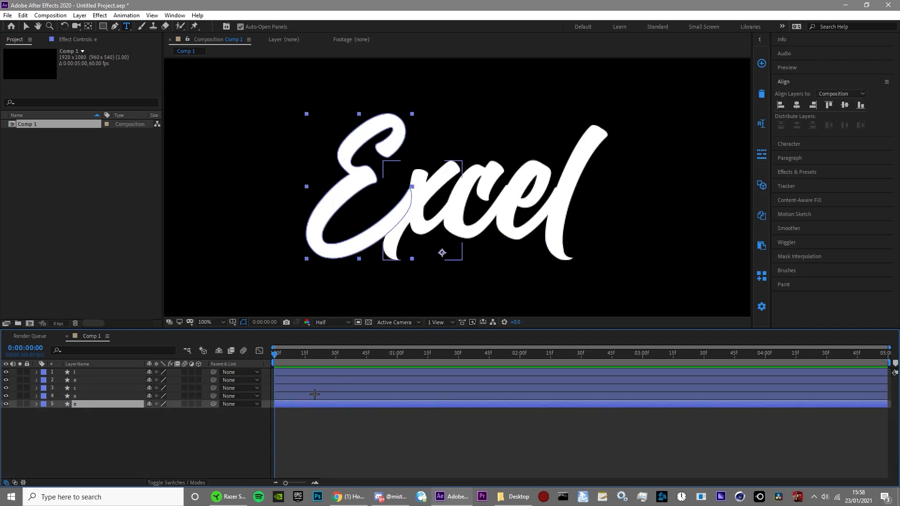
{"action": "left_click", "coordinate": [115, 27]}
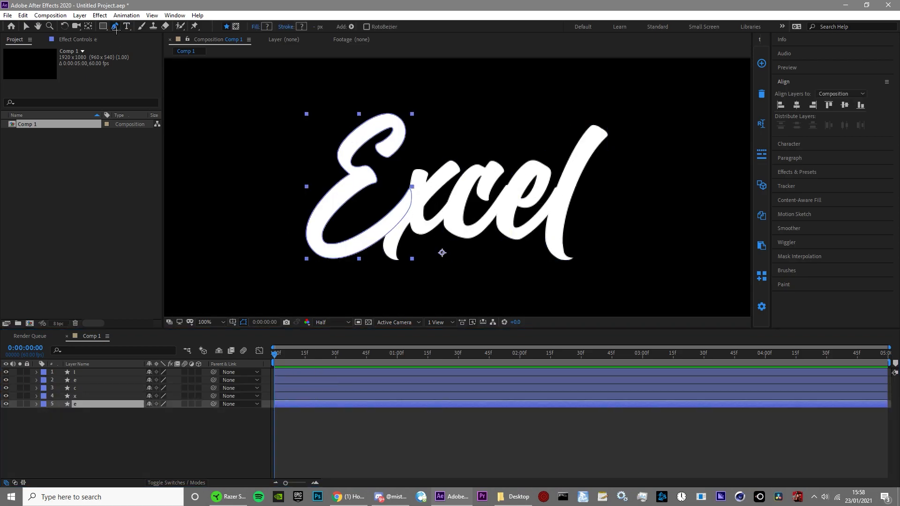
{"action": "left_click", "coordinate": [236, 27]}
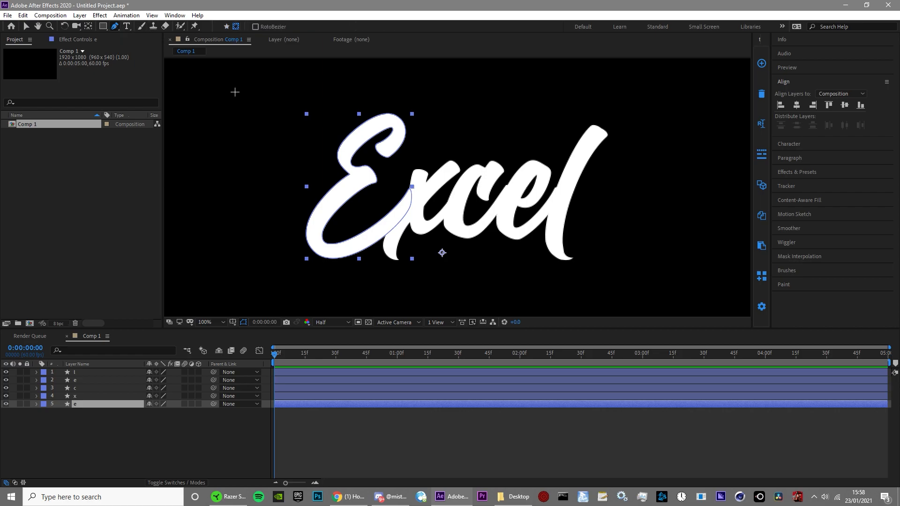
{"action": "scroll", "coordinate": [381, 123], "scroll_direction": "up", "scroll_amount": 2}
{"action": "scroll", "coordinate": [313, 143], "scroll_direction": "down", "scroll_amount": 1}
{"action": "left_click_drag", "start_coordinate": [313, 144], "coordinate": [420, 210]}
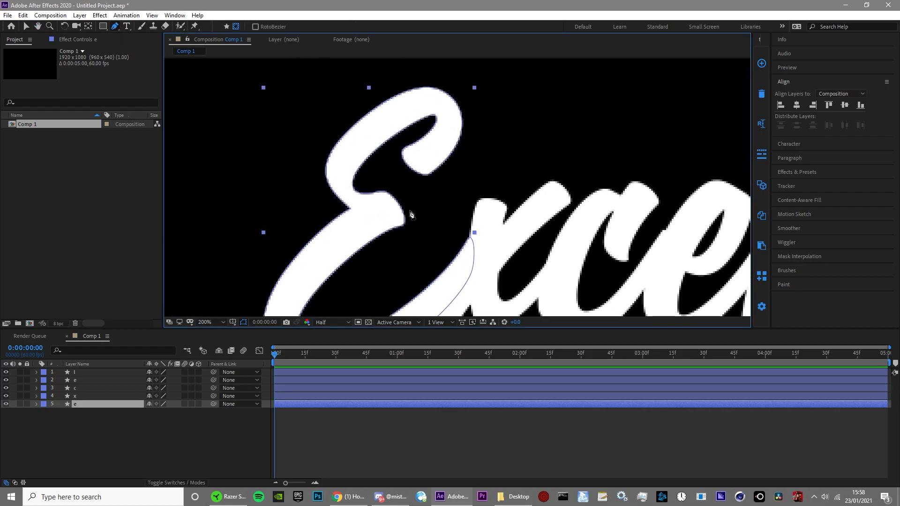
{"action": "key", "text": "comma"}
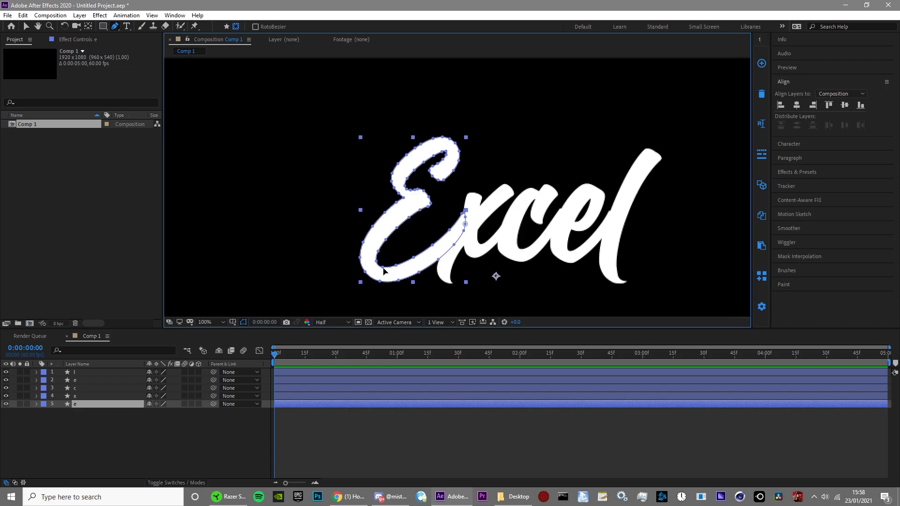
{"action": "key", "text": "period"}
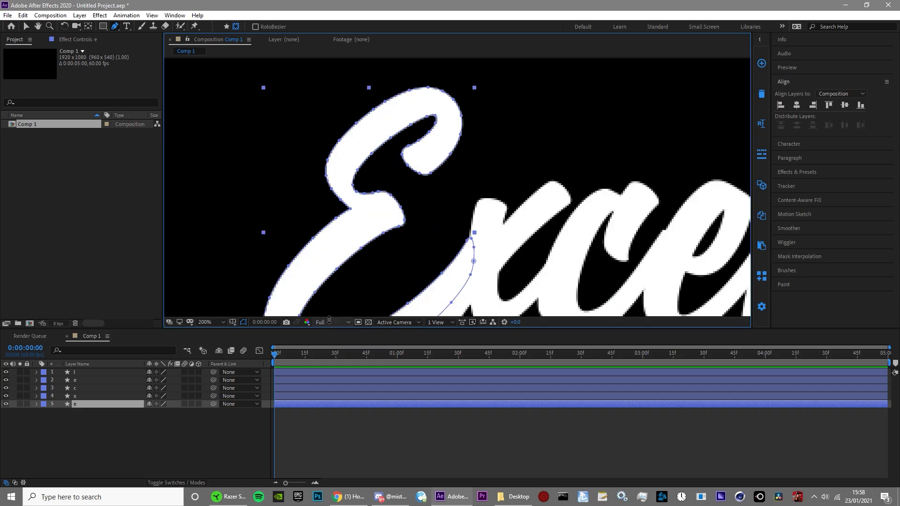
{"action": "left_click_drag", "start_coordinate": [425, 192], "coordinate": [402, 255]}
{"action": "key", "text": "period"}
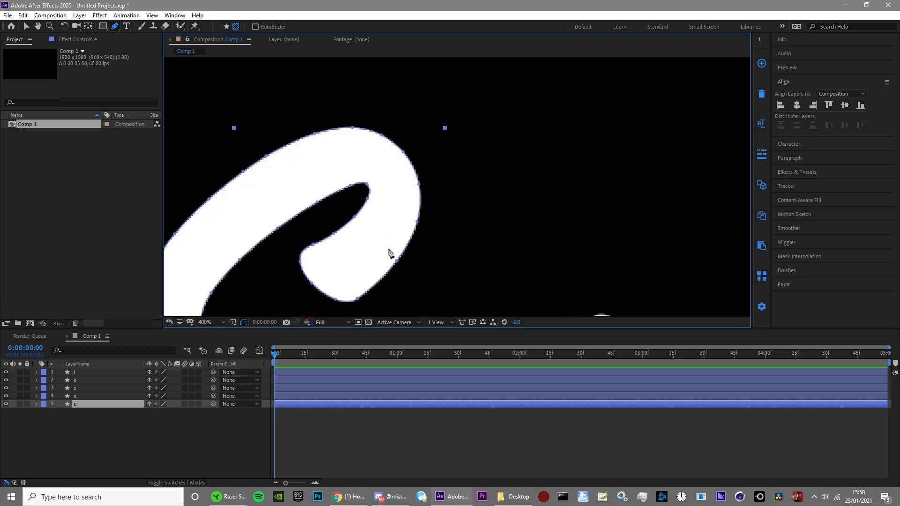
{"action": "left_click_drag", "start_coordinate": [302, 294], "coordinate": [343, 261]}
{"action": "left_click", "coordinate": [343, 262]}
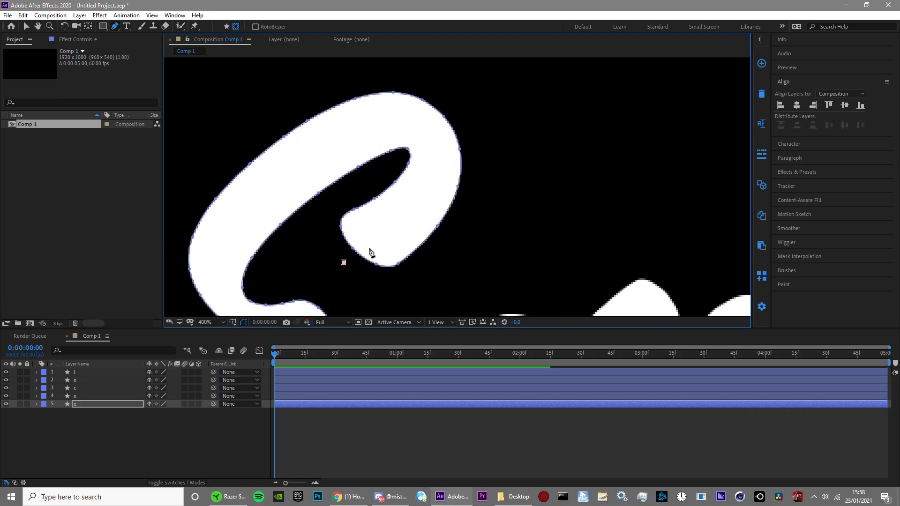
Step: Continue the mask path along the middle of the E's upper curve to its central notch
{"action": "left_click_drag", "start_coordinate": [409, 220], "coordinate": [413, 210]}
{"action": "left_click", "coordinate": [436, 158]}
{"action": "left_click_drag", "start_coordinate": [418, 124], "coordinate": [405, 123]}
{"action": "left_click_drag", "start_coordinate": [339, 138], "coordinate": [325, 150]}
{"action": "mouse_move", "coordinate": [243, 211]}
{"action": "left_mouse_down"}
{"action": "mouse_move", "coordinate": [308, 115]}
{"action": "mouse_move", "coordinate": [293, 146]}
{"action": "left_mouse_up"}
{"action": "left_click_drag", "start_coordinate": [311, 199], "coordinate": [315, 202]}
{"action": "left_click_drag", "start_coordinate": [369, 216], "coordinate": [375, 218]}
{"action": "left_click_drag", "start_coordinate": [391, 218], "coordinate": [395, 219]}
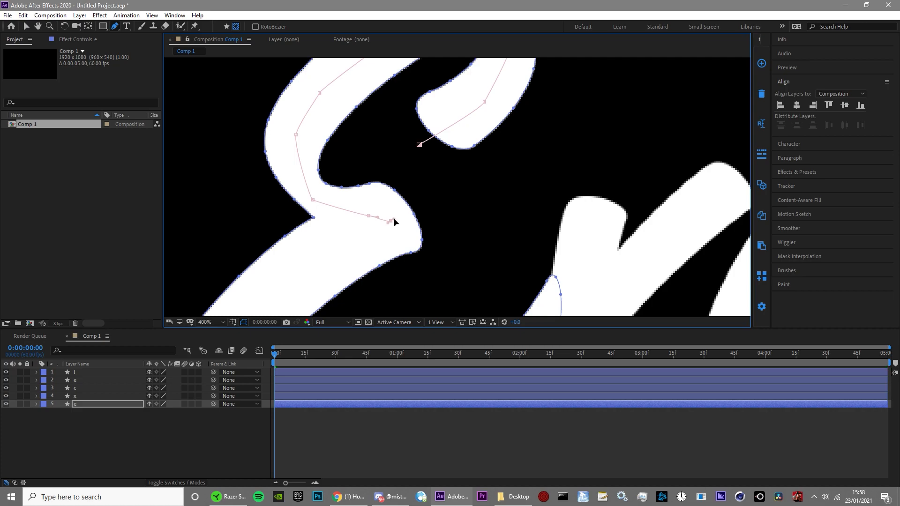
Step: Extend the mask path along the middle of the E's lower curve and past the end of its stroke
{"action": "left_click_drag", "start_coordinate": [326, 263], "coordinate": [437, 167]}
{"action": "left_click_drag", "start_coordinate": [359, 218], "coordinate": [395, 154]}
{"action": "scroll", "coordinate": [395, 168], "scroll_direction": "down", "scroll_amount": 2}
{"action": "scroll", "coordinate": [425, 189], "scroll_direction": "up", "scroll_amount": 2}
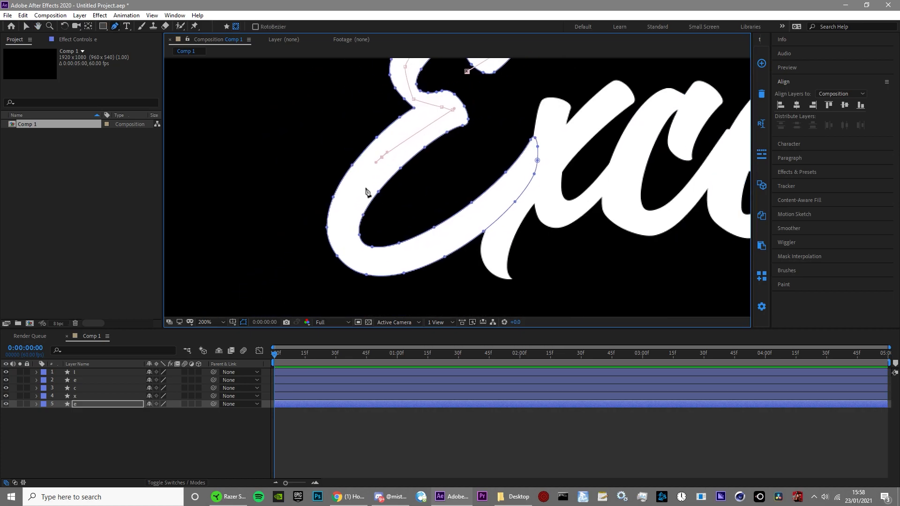
{"action": "left_click", "coordinate": [371, 264]}
{"action": "left_click_drag", "start_coordinate": [463, 231], "coordinate": [468, 228]}
{"action": "left_click_drag", "start_coordinate": [524, 170], "coordinate": [530, 164]}
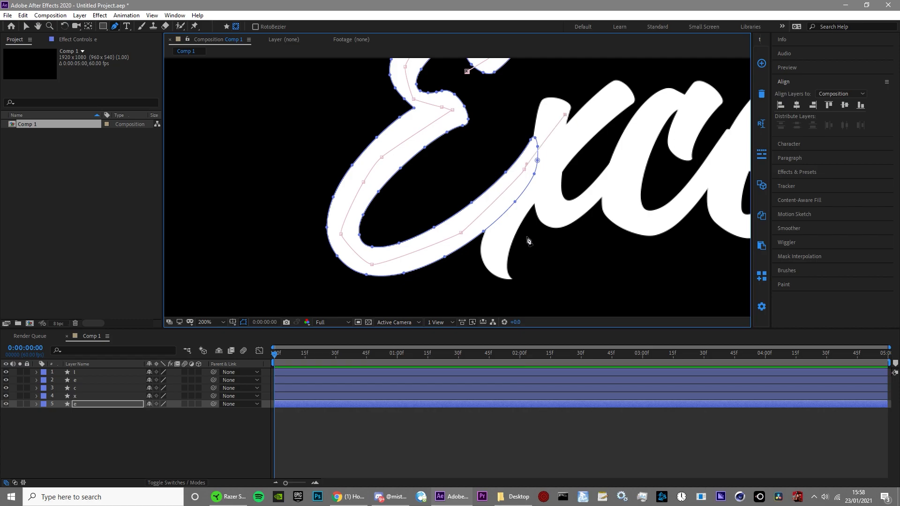
Step: Find the Stroke effect in the effects library and apply it to the capital E layer
{"action": "key", "text": "comma"}
{"action": "left_click_drag", "start_coordinate": [529, 256], "coordinate": [462, 282]}
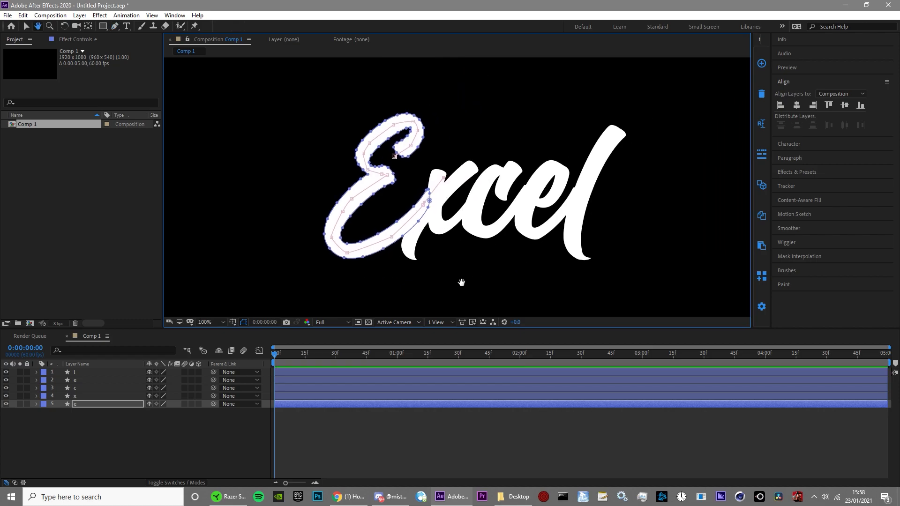
{"action": "left_click", "coordinate": [318, 424]}
{"action": "left_click", "coordinate": [847, 176]}
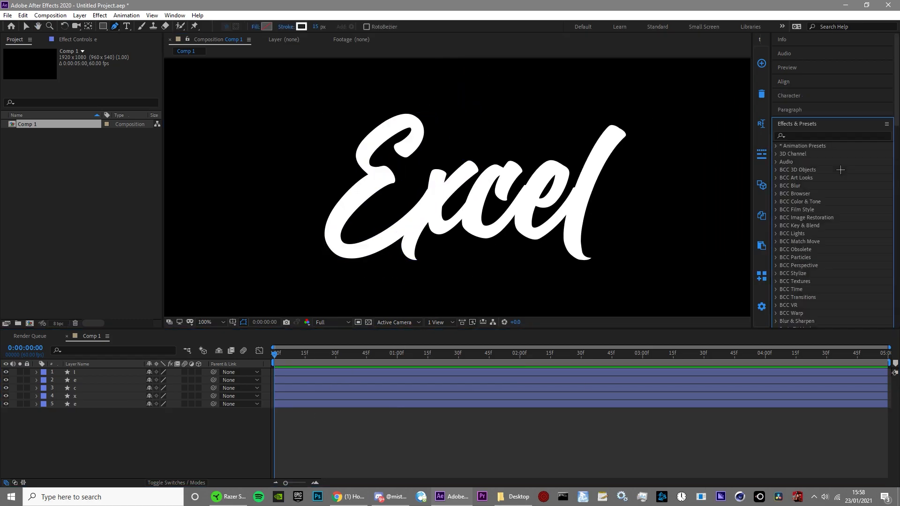
{"action": "type", "text": "stroke"}
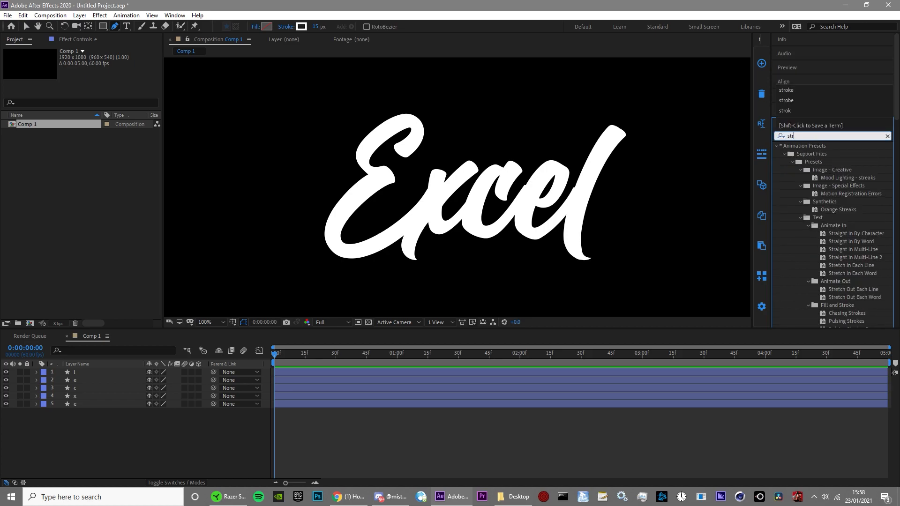
{"action": "left_click", "coordinate": [803, 282]}
{"action": "mouse_move", "coordinate": [809, 281]}
{"action": "left_mouse_down"}
{"action": "mouse_move", "coordinate": [184, 416]}
{"action": "mouse_move", "coordinate": [88, 412]}
{"action": "mouse_move", "coordinate": [76, 403]}
{"action": "left_mouse_up"}
{"action": "key", "text": "v"}
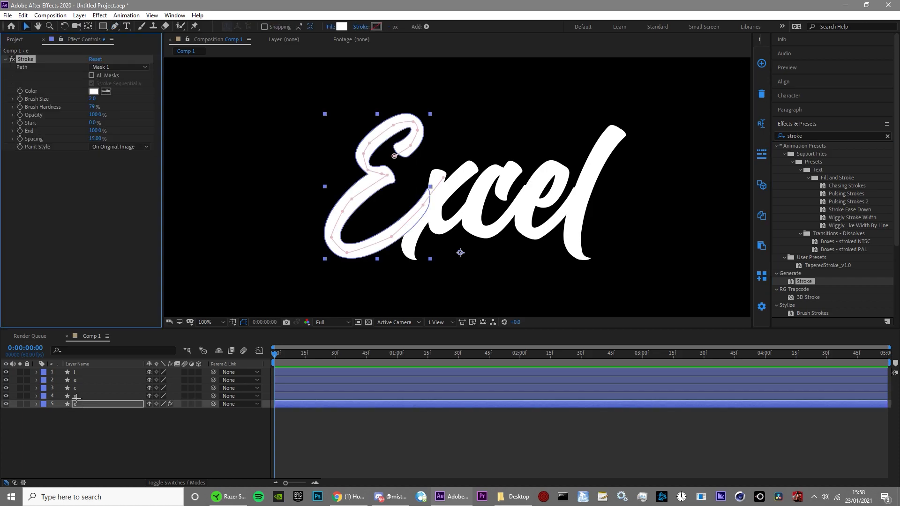
Step: Set the E's Stroke effect to Reveal Original Image, with spacing 0%, brush hardness 100% and brush size 29.7
{"action": "left_click", "coordinate": [123, 428]}
{"action": "left_click", "coordinate": [91, 404]}
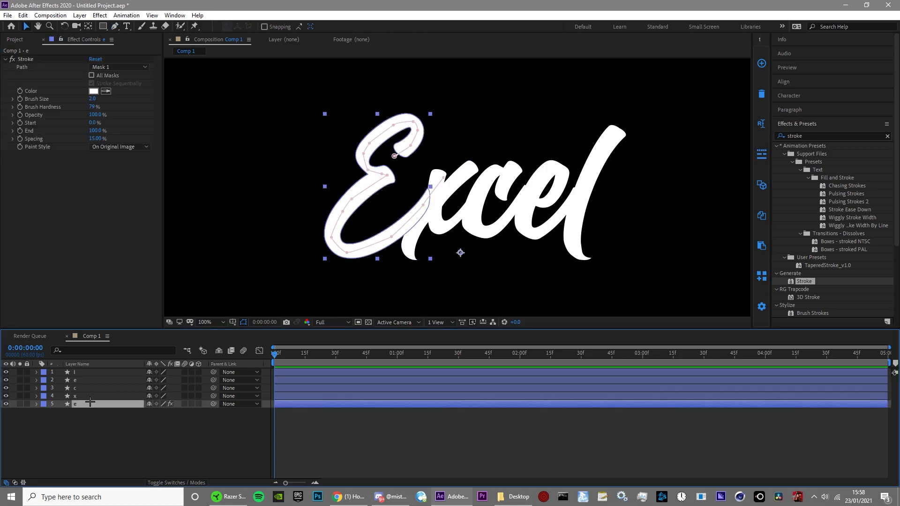
{"action": "left_click", "coordinate": [131, 146]}
{"action": "left_click", "coordinate": [129, 177]}
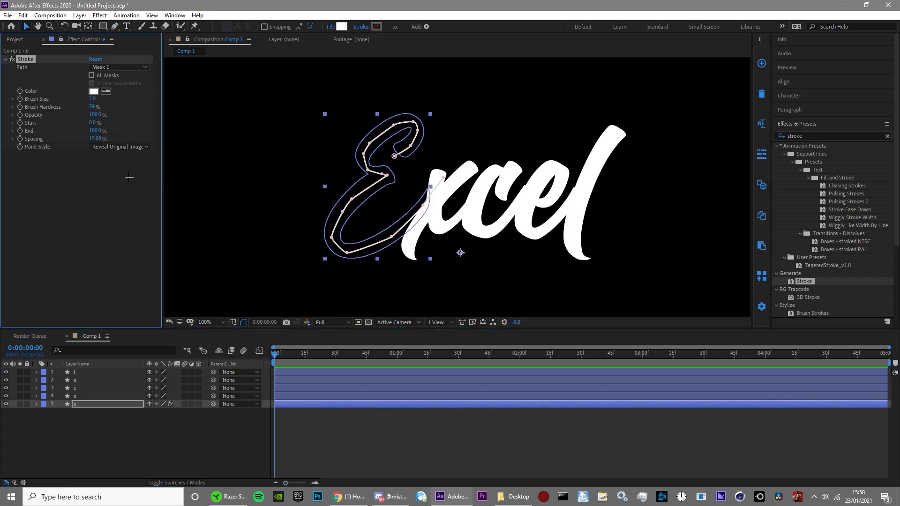
{"action": "left_click_drag", "start_coordinate": [95, 138], "coordinate": [45, 154]}
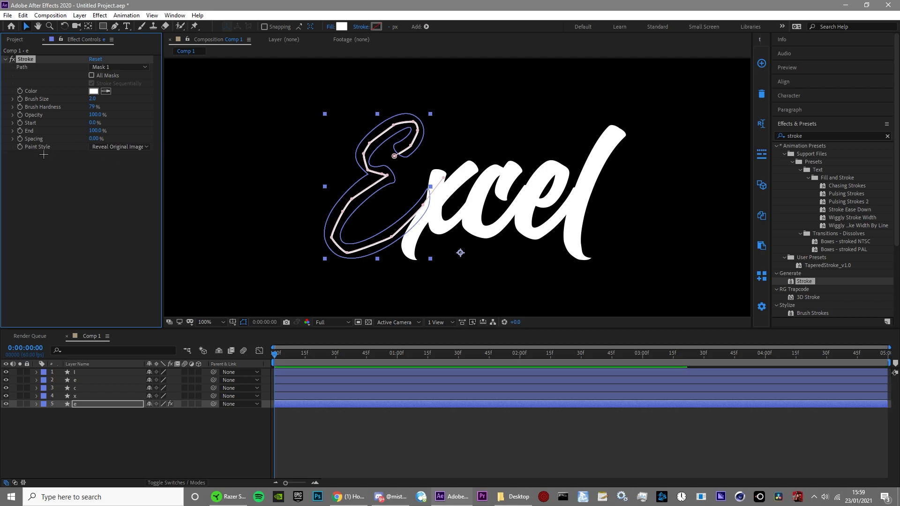
{"action": "left_click_drag", "start_coordinate": [91, 108], "coordinate": [175, 106]}
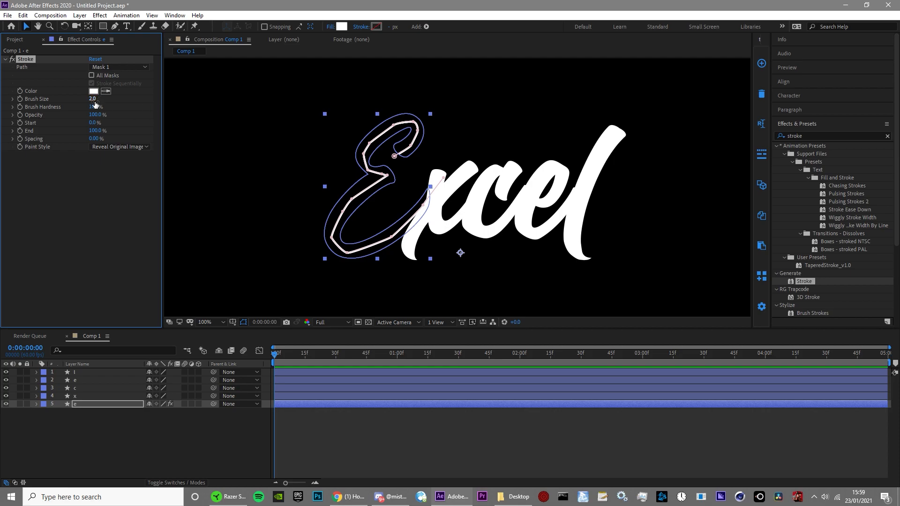
{"action": "left_click_drag", "start_coordinate": [94, 100], "coordinate": [189, 97]}
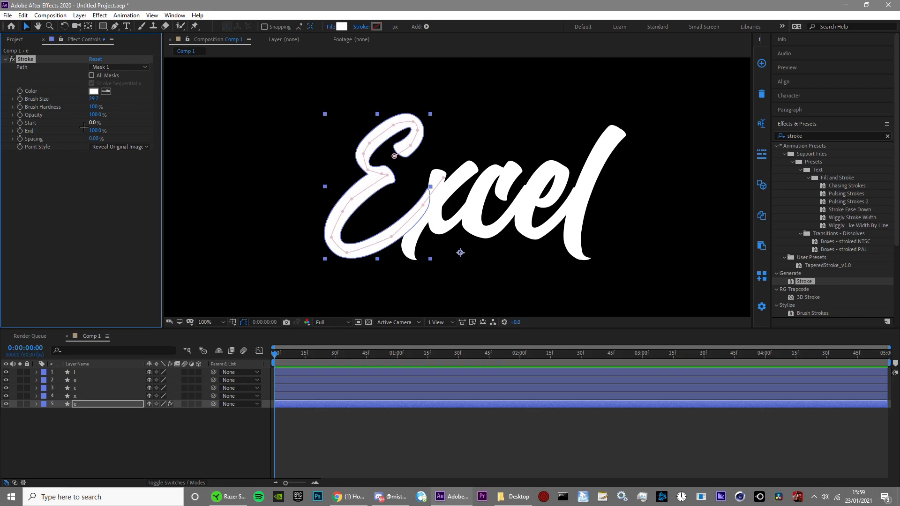
Step: Keyframe the Stroke effect's End value at 0% on the first frame and 37% at 0:00:00:15
{"action": "left_click", "coordinate": [96, 171]}
{"action": "mouse_move", "coordinate": [98, 132]}
{"action": "left_mouse_down"}
{"action": "mouse_move", "coordinate": [61, 146]}
{"action": "mouse_move", "coordinate": [108, 145]}
{"action": "mouse_move", "coordinate": [57, 143]}
{"action": "left_mouse_up"}
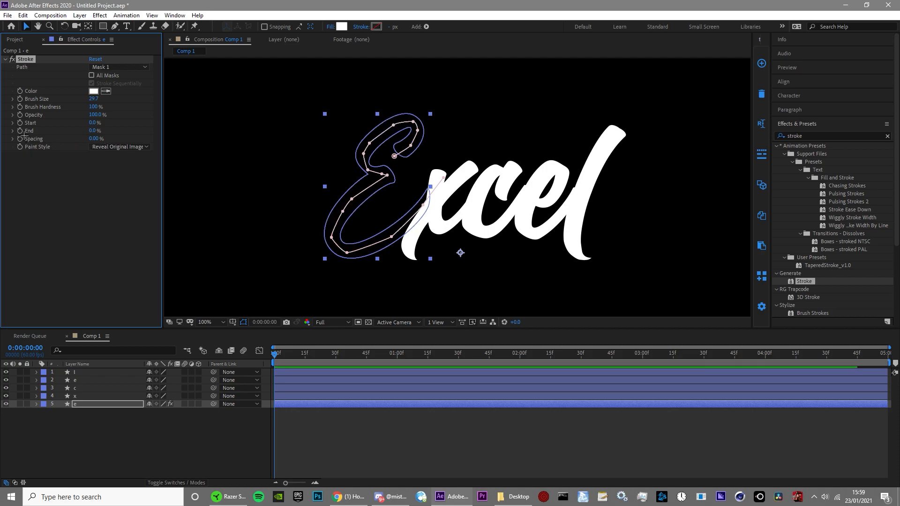
{"action": "left_click_drag", "start_coordinate": [274, 352], "coordinate": [305, 373]}
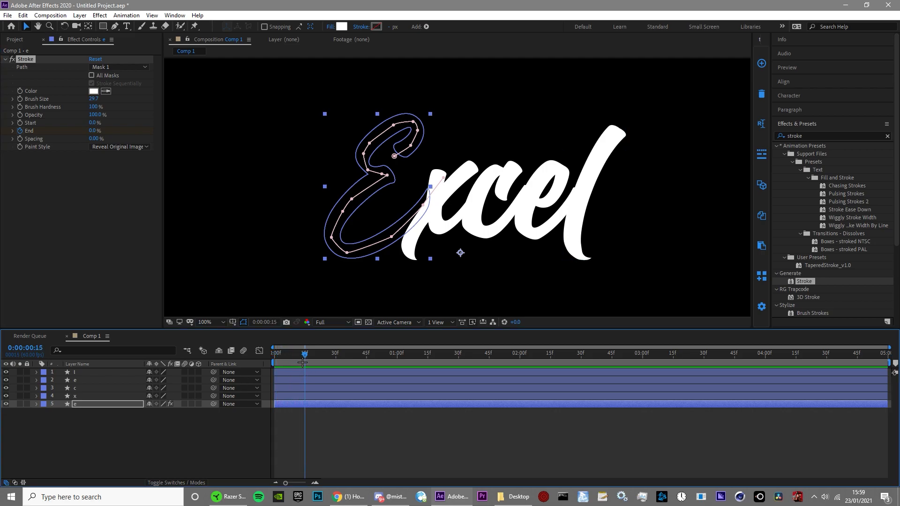
{"action": "left_click", "coordinate": [93, 131]}
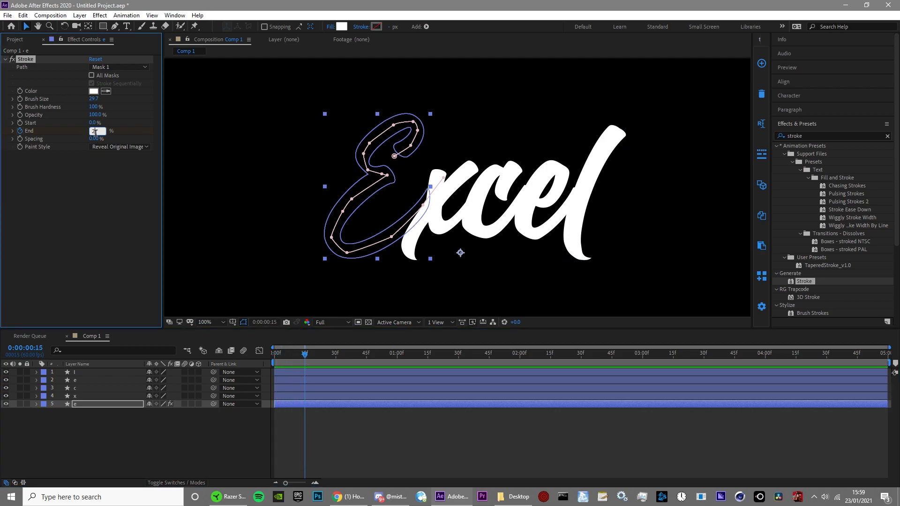
{"action": "type", "text": "27"}
{"action": "key", "text": "Return"}
{"action": "left_click", "coordinate": [94, 130]}
{"action": "key", "text": "Return"}
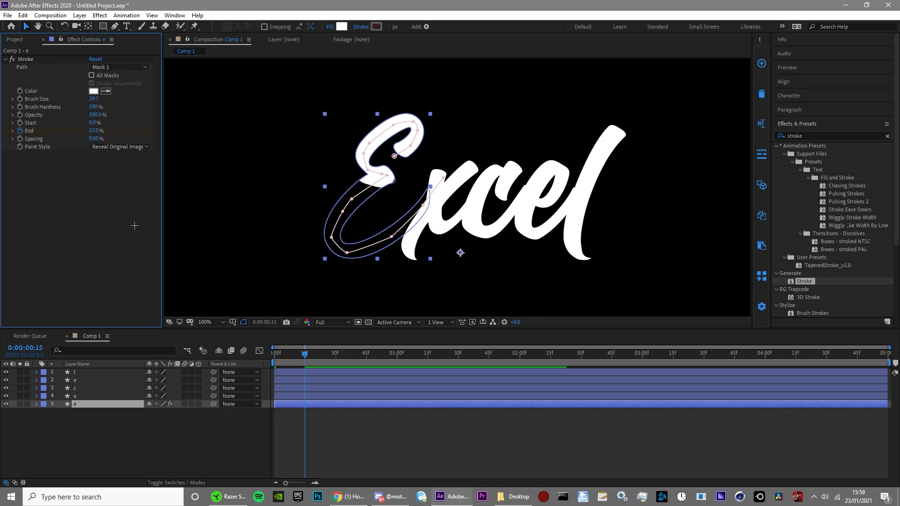
Step: Add an End keyframe of 100% at 0:00:02:00 to the E's Stroke effect
{"action": "left_click", "coordinate": [307, 348]}
{"action": "key", "text": "space"}
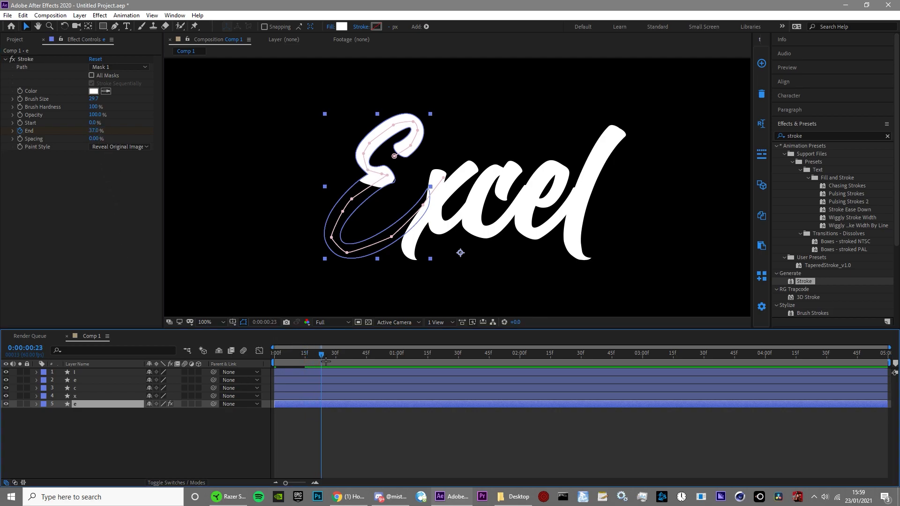
{"action": "key", "text": "space"}
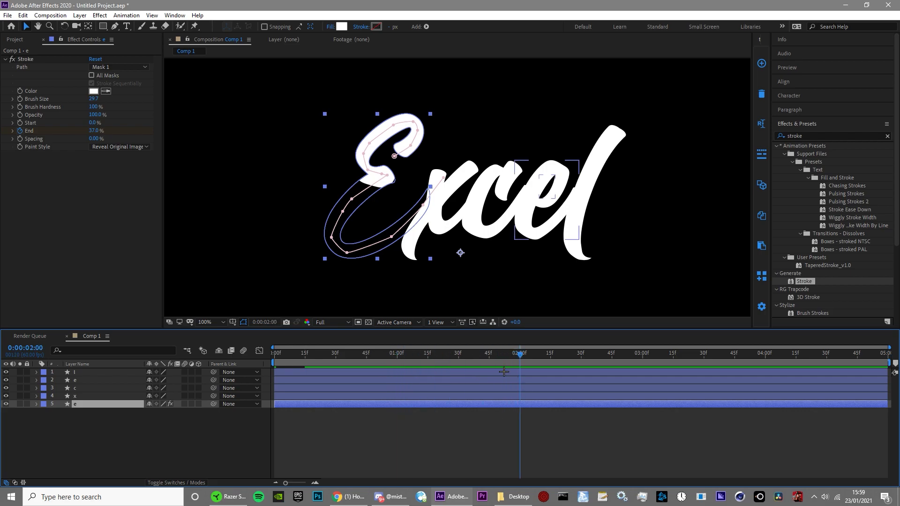
{"action": "left_click_drag", "start_coordinate": [94, 131], "coordinate": [186, 139]}
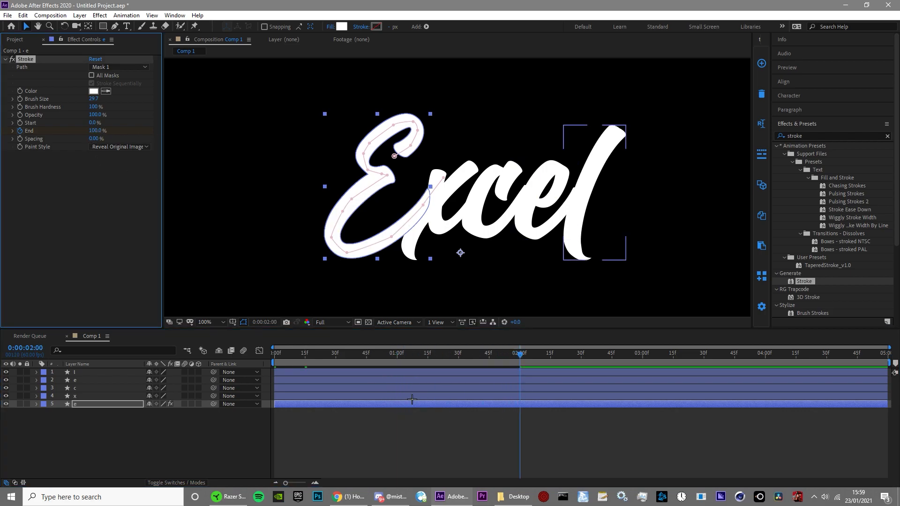
Step: Reveal the E layer's keyframes and apply Easy Ease to all the Stroke End keyframes
{"action": "left_click", "coordinate": [422, 440]}
{"action": "left_click", "coordinate": [438, 404]}
{"action": "key", "text": "u"}
{"action": "mouse_move", "coordinate": [562, 446]}
{"action": "left_mouse_down"}
{"action": "mouse_move", "coordinate": [262, 413]}
{"action": "mouse_move", "coordinate": [278, 433]}
{"action": "left_mouse_up"}
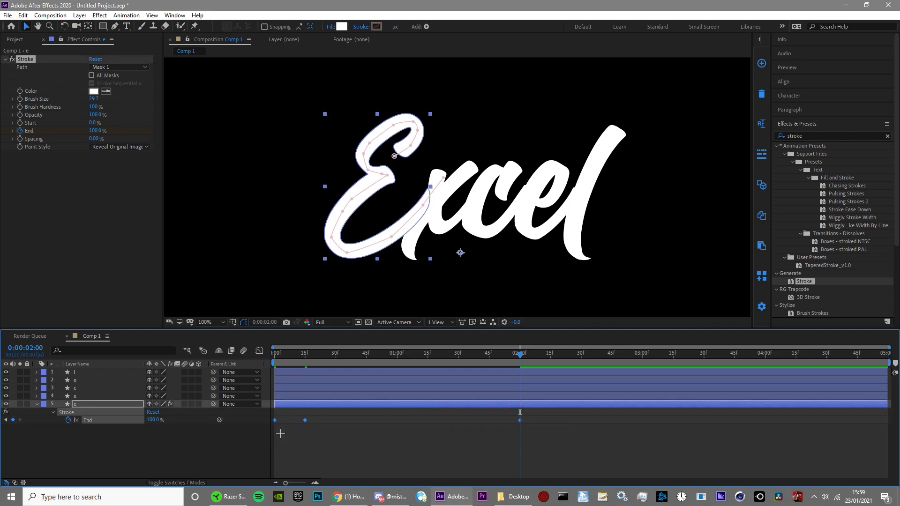
{"action": "right_click", "coordinate": [306, 421]}
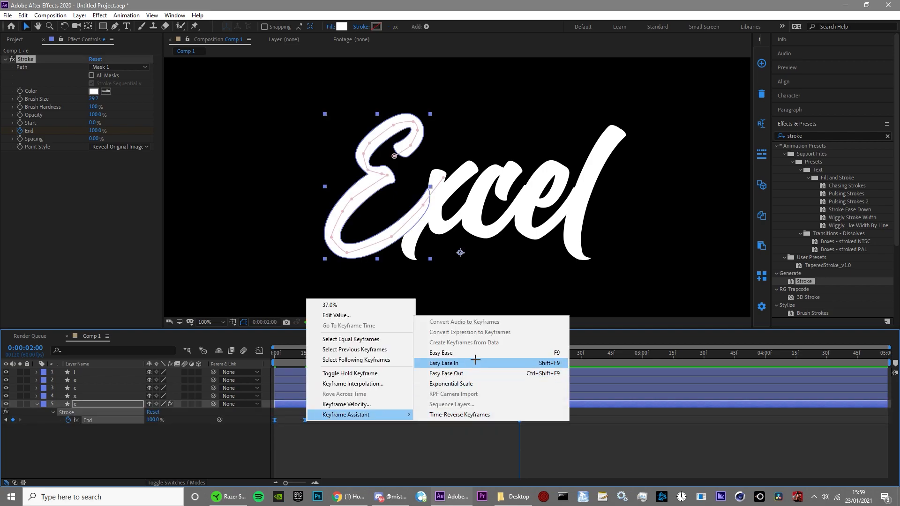
{"action": "left_click", "coordinate": [356, 461]}
Step: Shape the End property's speed graph into a sharp peak at the middle keyframe, with a long ease-out to the last keyframe
{"action": "left_click", "coordinate": [260, 351]}
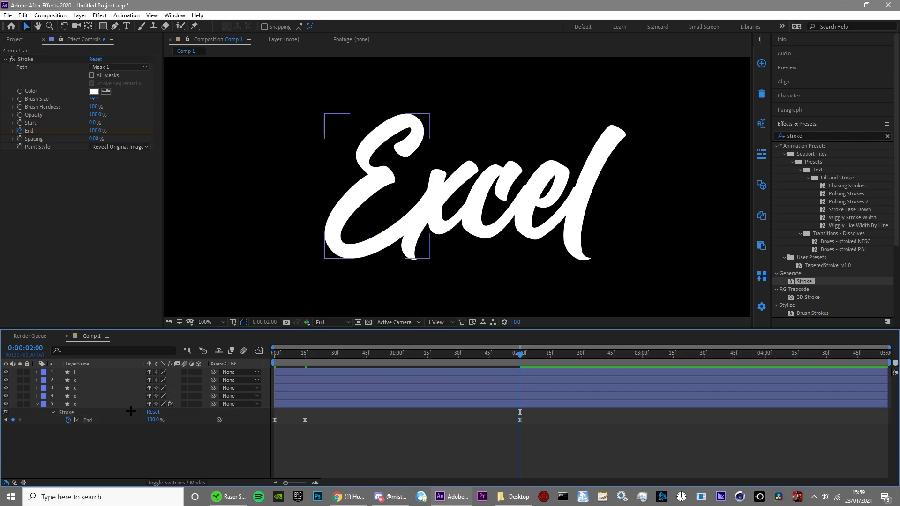
{"action": "left_click", "coordinate": [123, 419]}
{"action": "left_click", "coordinate": [259, 350]}
{"action": "left_click_drag", "start_coordinate": [276, 444], "coordinate": [306, 444]}
{"action": "left_click_drag", "start_coordinate": [484, 444], "coordinate": [375, 443]}
{"action": "left_click", "coordinate": [414, 422]}
{"action": "left_click_drag", "start_coordinate": [320, 356], "coordinate": [258, 375]}
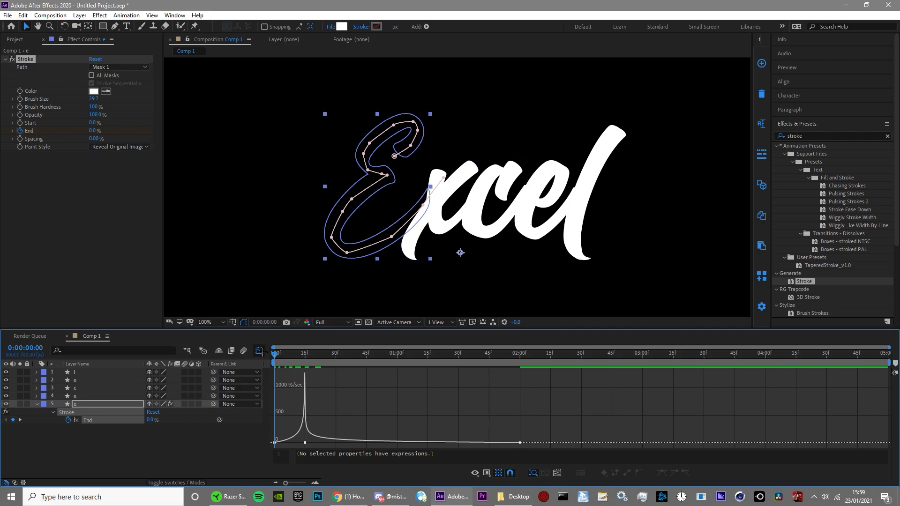
Step: Close the graph view, end the work area at about 0:00:02:11 and preview the E's reveal
{"action": "left_click", "coordinate": [260, 351]}
{"action": "key", "text": "space"}
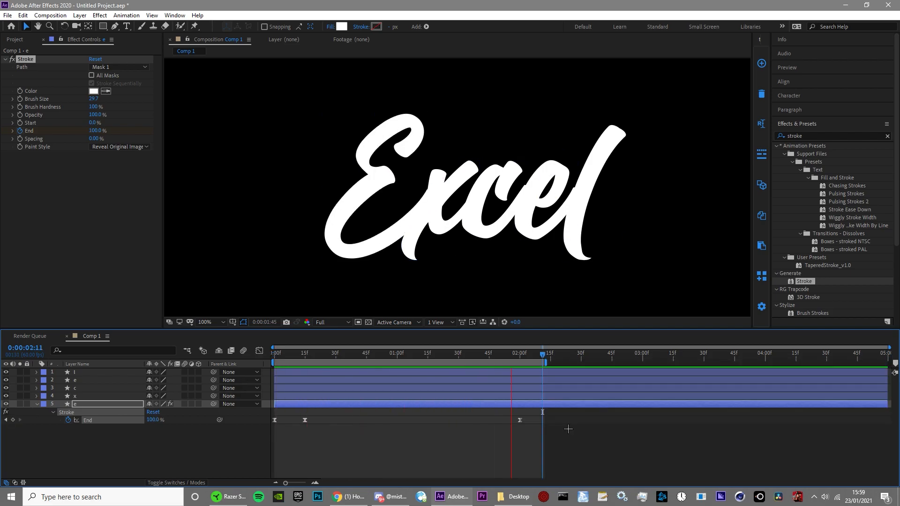
{"action": "left_click", "coordinate": [300, 356]}
Step: At 0:00:00:15, move the mask vertex at the E's central notch slightly outward toward the stroke's edge
{"action": "mouse_move", "coordinate": [298, 356]}
{"action": "left_mouse_down"}
{"action": "mouse_move", "coordinate": [315, 370]}
{"action": "mouse_move", "coordinate": [304, 372]}
{"action": "left_mouse_up"}
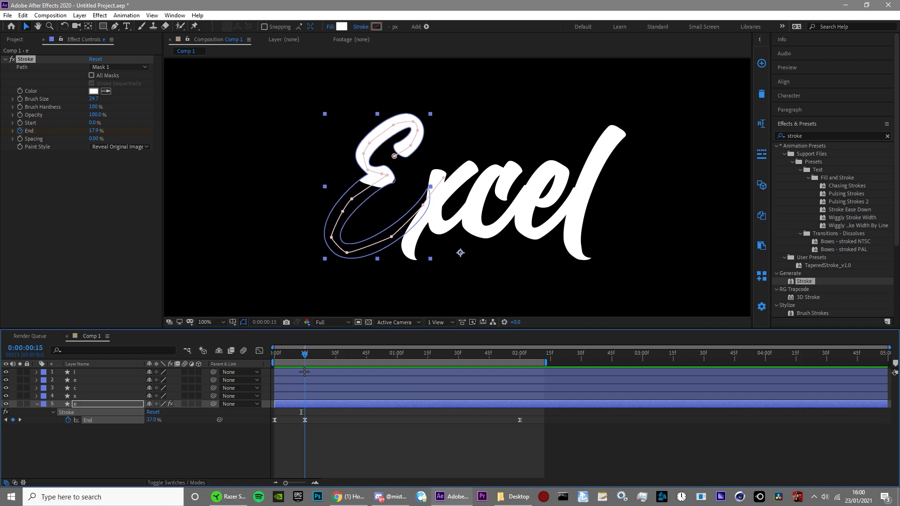
{"action": "scroll", "coordinate": [370, 196], "scroll_direction": "up", "scroll_amount": 4}
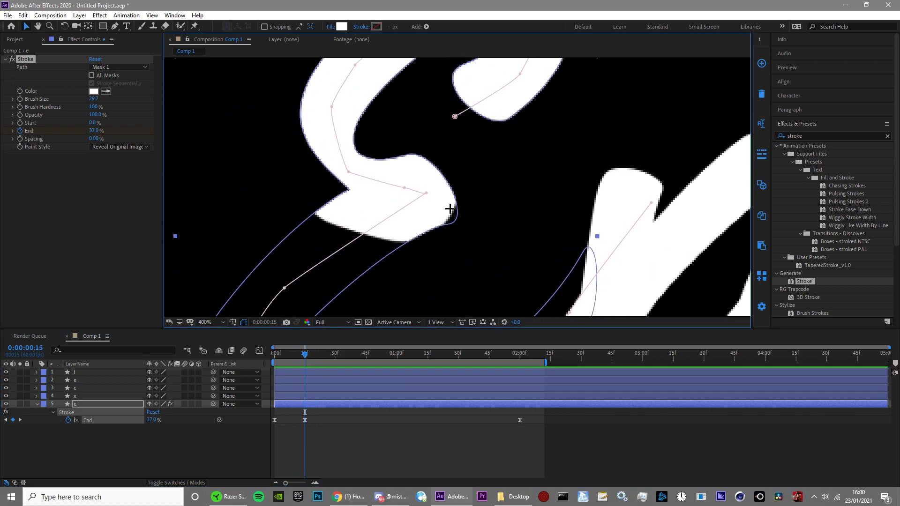
{"action": "left_click_drag", "start_coordinate": [425, 194], "coordinate": [437, 205]}
{"action": "scroll", "coordinate": [453, 245], "scroll_direction": "down", "scroll_amount": 2}
{"action": "scroll", "coordinate": [453, 247], "scroll_direction": "up", "scroll_amount": 1}
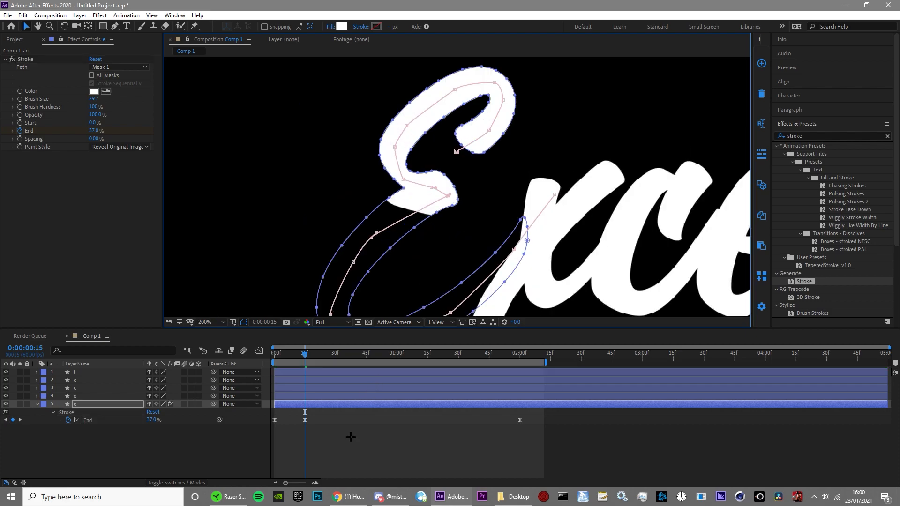
Step: At 0:00:00:07, move the E mask path's starting vertex slightly closer to the tip of the upper stroke
{"action": "left_click", "coordinate": [350, 433]}
{"action": "left_click_drag", "start_coordinate": [301, 351], "coordinate": [289, 353]}
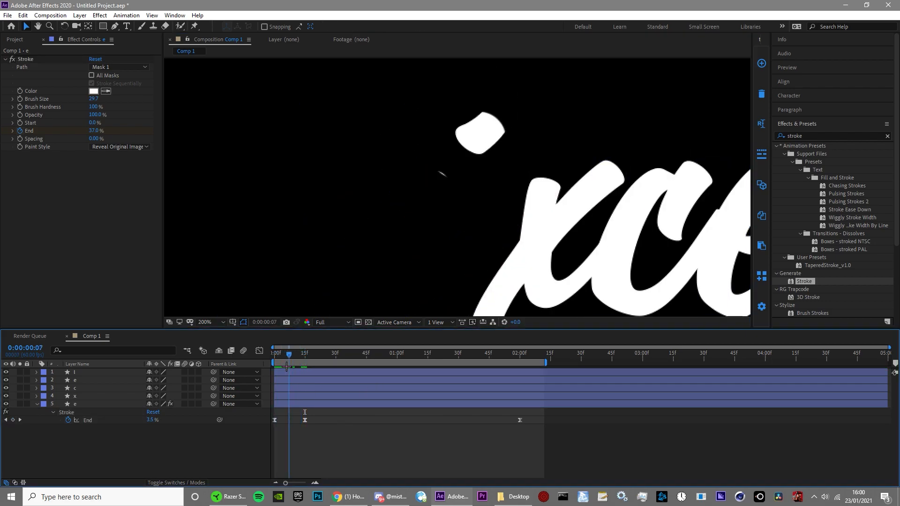
{"action": "scroll", "coordinate": [455, 183], "scroll_direction": "up", "scroll_amount": 1}
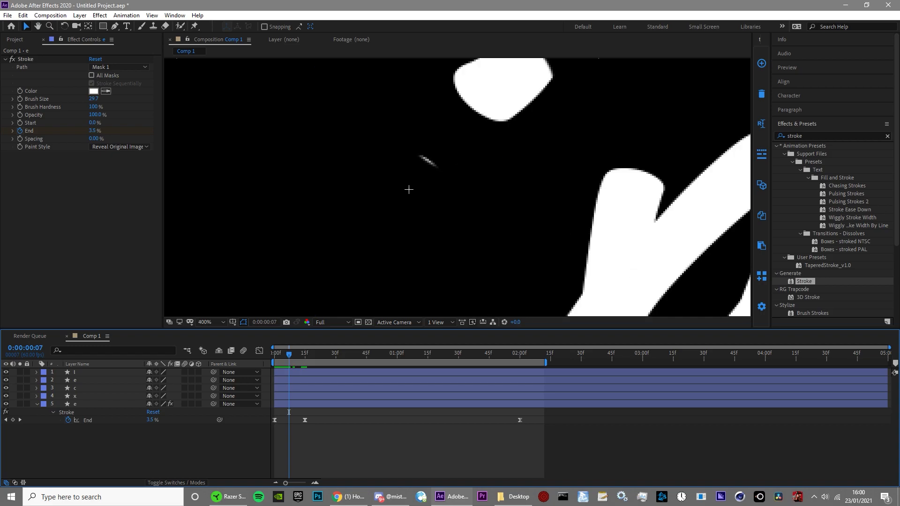
{"action": "scroll", "coordinate": [495, 178], "scroll_direction": "down", "scroll_amount": 1}
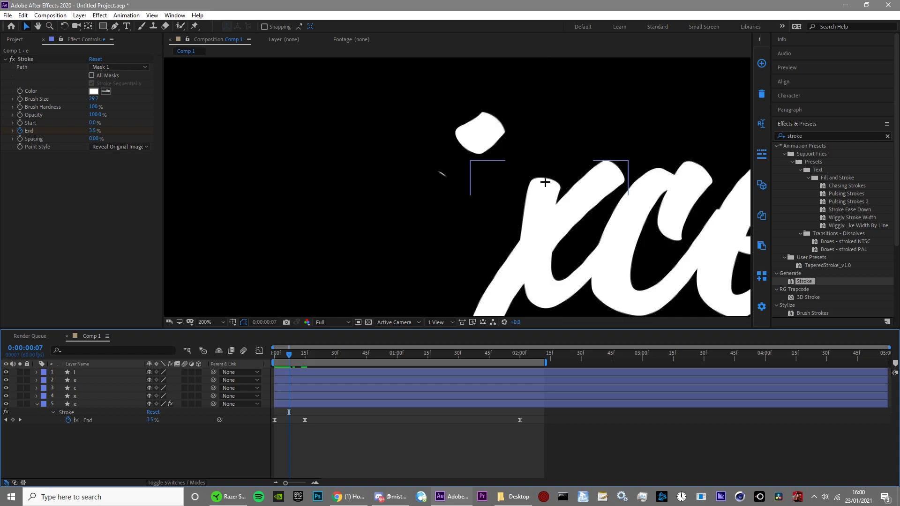
{"action": "left_click_drag", "start_coordinate": [546, 183], "coordinate": [501, 221]}
{"action": "left_click", "coordinate": [298, 403]}
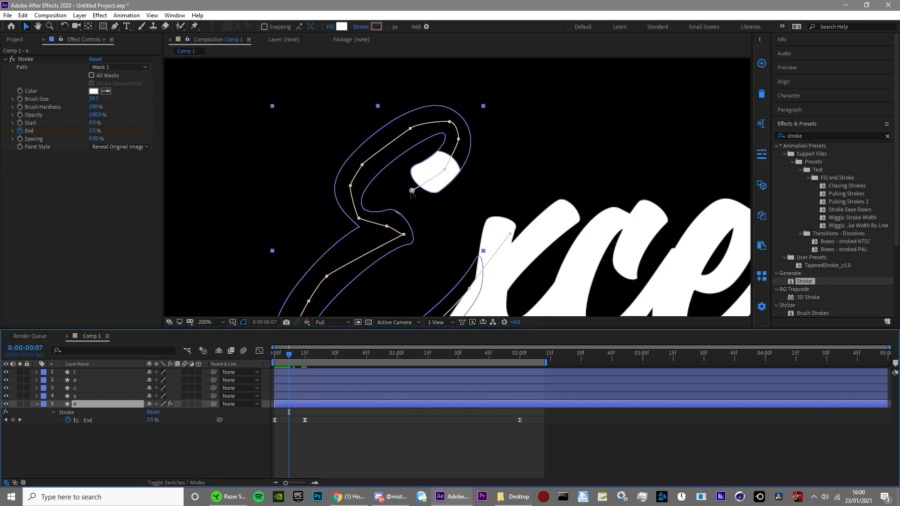
{"action": "left_click", "coordinate": [413, 191]}
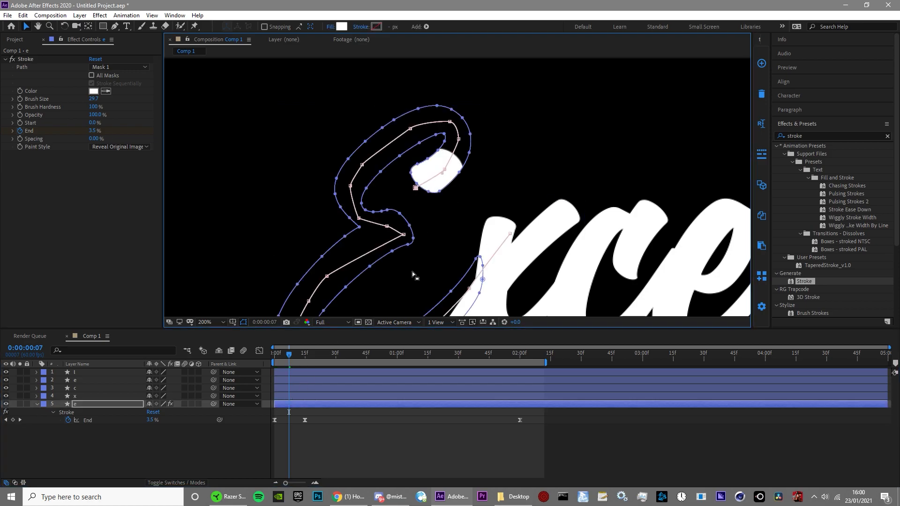
Step: Keyframe the capital E layer's Opacity at 0% on the first frame and 100% at 0:00:00:07
{"action": "left_click", "coordinate": [307, 408]}
{"action": "key", "text": "t"}
{"action": "left_click", "coordinate": [60, 412]}
{"action": "left_click_drag", "start_coordinate": [289, 358], "coordinate": [274, 357]}
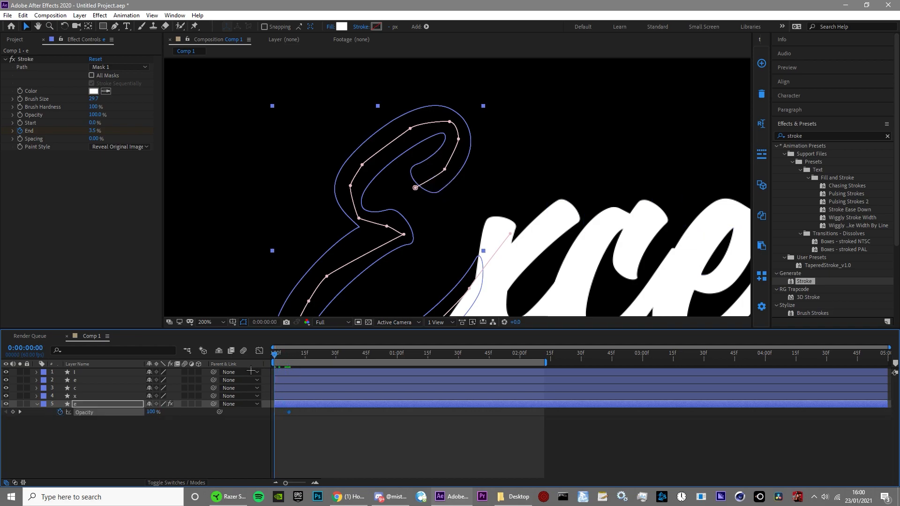
{"action": "left_click_drag", "start_coordinate": [142, 414], "coordinate": [134, 414]}
{"action": "left_click", "coordinate": [341, 442]}
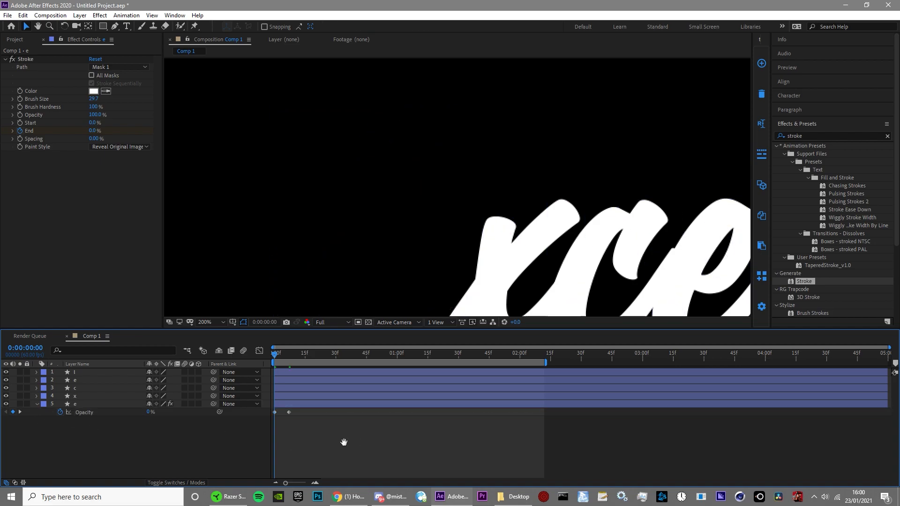
Step: Preview the E's reveal with the whole word in view, and scrub the animation to 0:00:00:57
{"action": "key", "text": "space"}
{"action": "scroll", "coordinate": [440, 269], "scroll_direction": "down", "scroll_amount": 1}
{"action": "left_click_drag", "start_coordinate": [470, 283], "coordinate": [450, 242]}
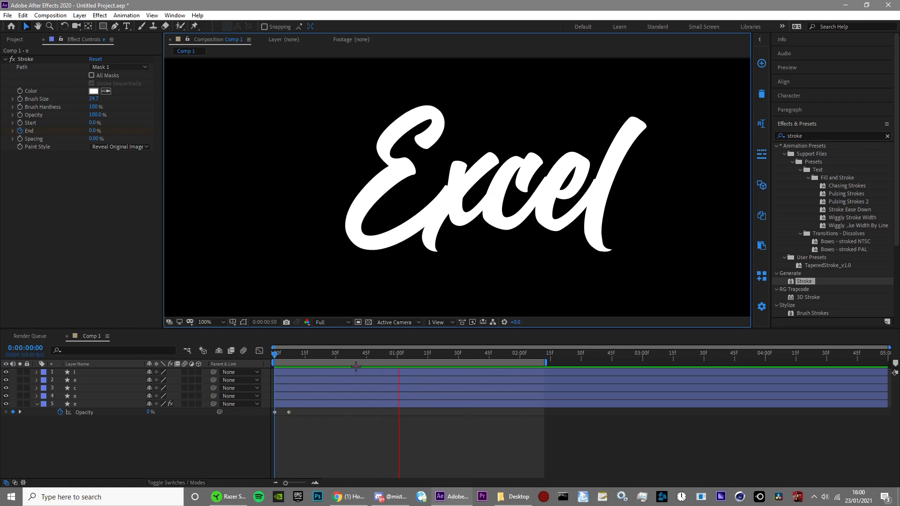
{"action": "left_click", "coordinate": [370, 409]}
{"action": "left_click_drag", "start_coordinate": [290, 351], "coordinate": [391, 352]}
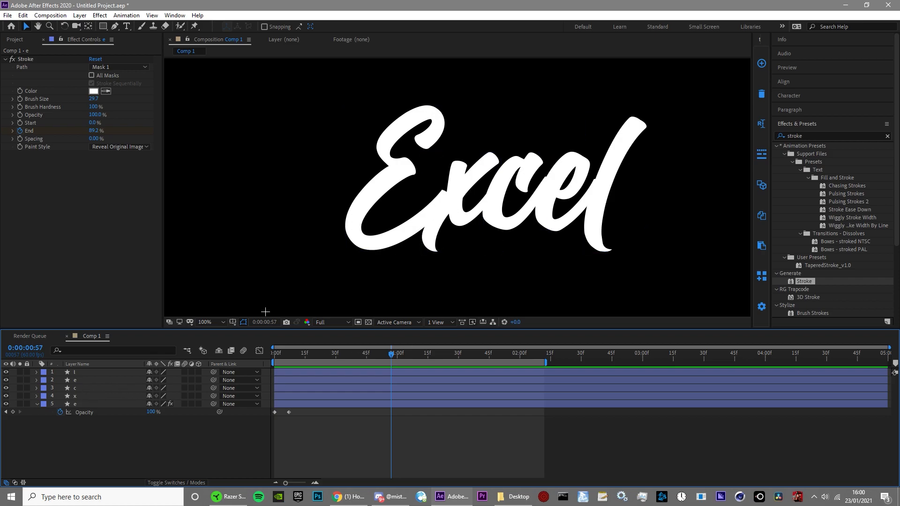
Step: Expand the x shape layer's contents down to its path and duplicate the layer
{"action": "left_click", "coordinate": [36, 396]}
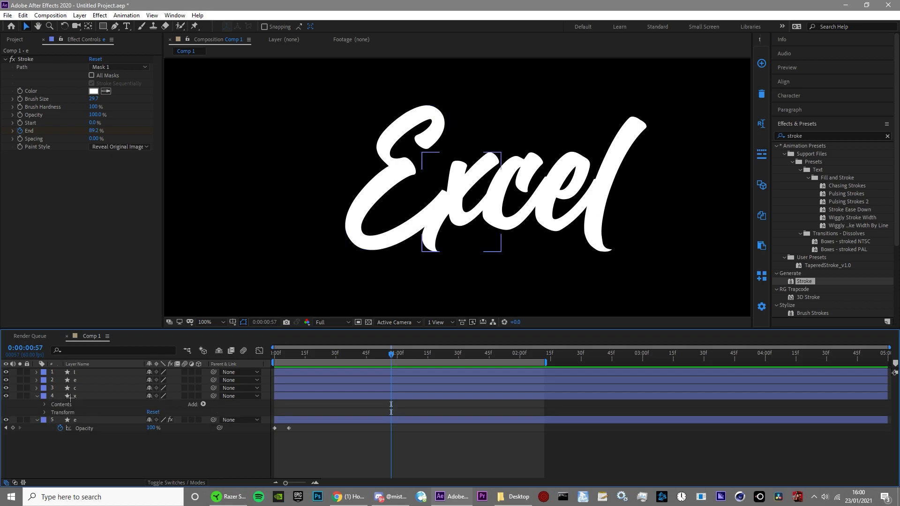
{"action": "left_click", "coordinate": [43, 404]}
{"action": "left_click", "coordinate": [53, 413]}
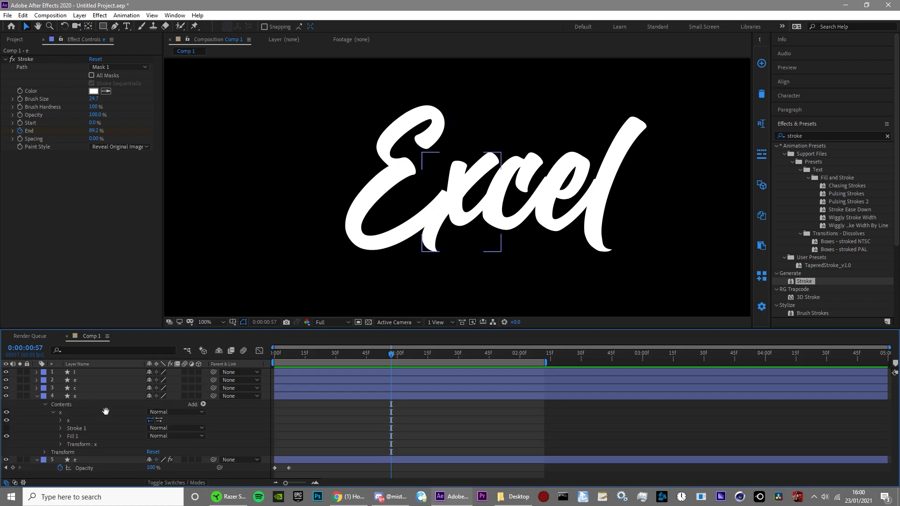
{"action": "left_click", "coordinate": [60, 420]}
{"action": "left_click", "coordinate": [104, 396]}
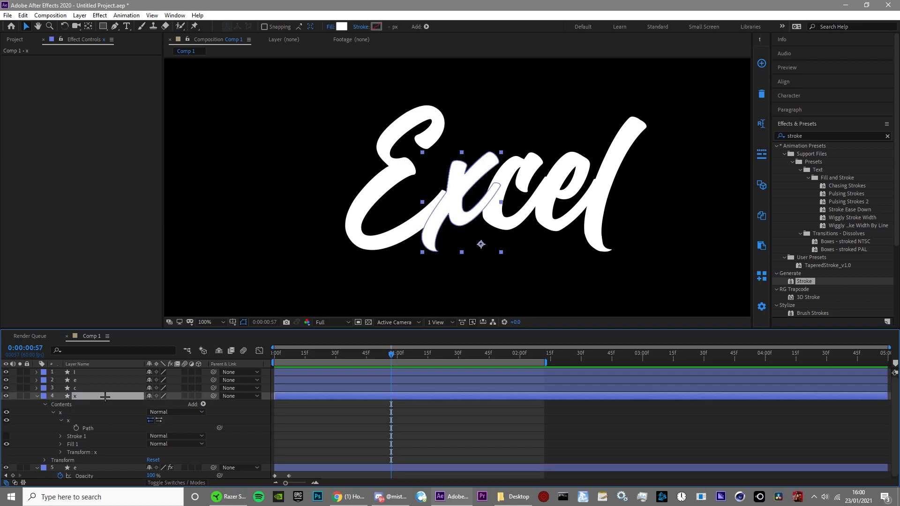
{"action": "key", "text": "ctrl+d"}
Step: On the original x layer's path, delete the vertices forming the curved lower-right hook, including its tip
{"action": "left_click", "coordinate": [102, 429]}
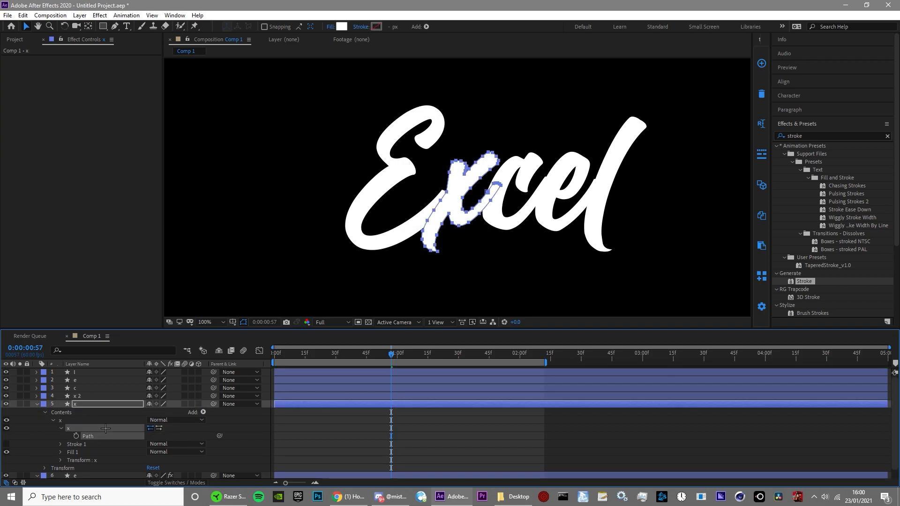
{"action": "scroll", "coordinate": [430, 231], "scroll_direction": "up", "scroll_amount": 2}
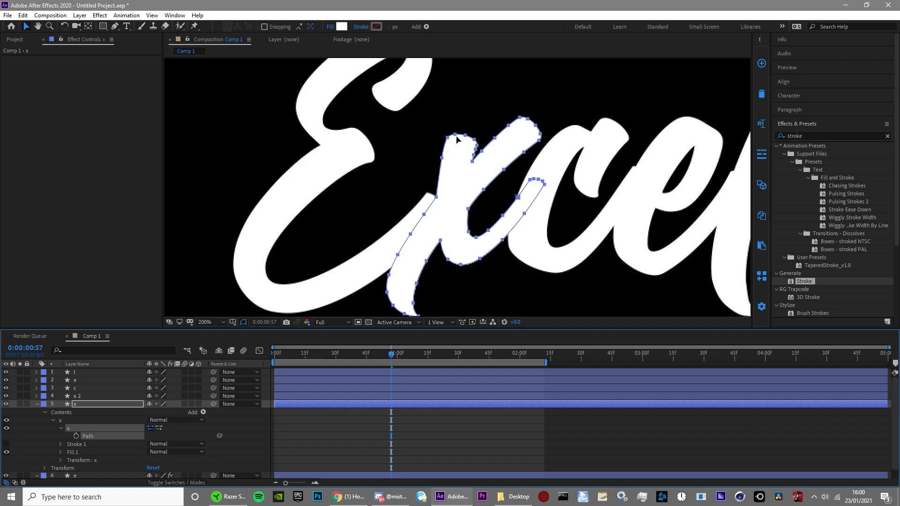
{"action": "left_click_drag", "start_coordinate": [537, 300], "coordinate": [450, 232]}
{"action": "key", "text": "Delete"}
{"action": "left_click_drag", "start_coordinate": [498, 300], "coordinate": [444, 251]}
{"action": "key", "text": "Delete"}
{"action": "left_click", "coordinate": [468, 231]}
{"action": "key", "text": "Delete"}
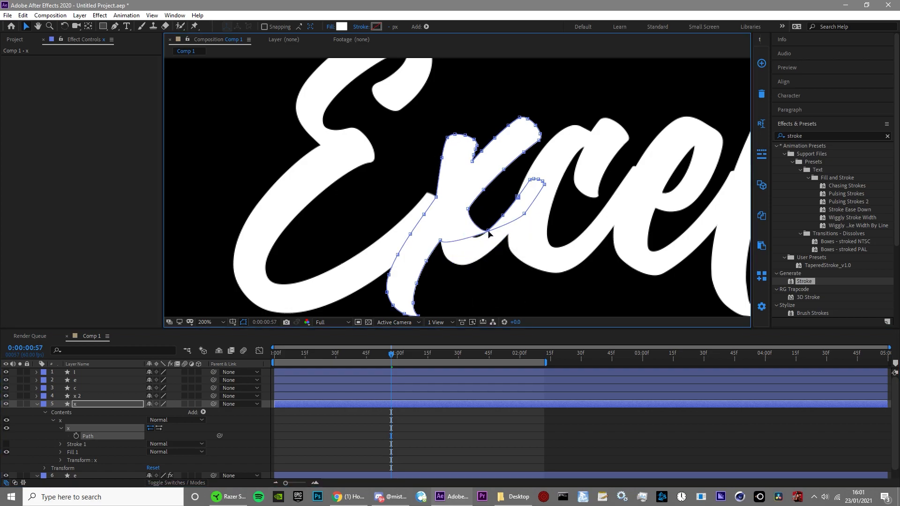
{"action": "left_click", "coordinate": [488, 230]}
{"action": "key", "text": "Delete"}
{"action": "left_click", "coordinate": [503, 216]}
{"action": "key", "text": "Delete"}
{"action": "left_click", "coordinate": [524, 214]}
{"action": "key", "text": "Delete"}
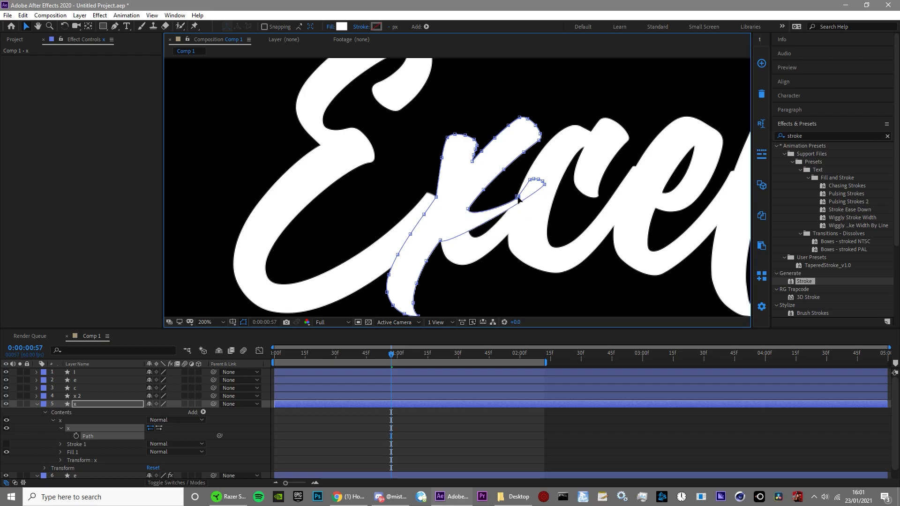
{"action": "left_click", "coordinate": [517, 197]}
{"action": "key", "text": "Delete"}
{"action": "left_click_drag", "start_coordinate": [525, 173], "coordinate": [561, 195]}
{"action": "key", "text": "Delete"}
Step: Delete the vertices of the original x path's upper-left arm so only the diagonal stroke remains
{"action": "left_click_drag", "start_coordinate": [432, 122], "coordinate": [469, 155]}
{"action": "key", "text": "Delete"}
{"action": "left_click", "coordinate": [474, 140]}
{"action": "key", "text": "Delete"}
{"action": "left_click", "coordinate": [477, 145]}
{"action": "key", "text": "Delete"}
{"action": "left_click", "coordinate": [476, 150]}
{"action": "key", "text": "Delete"}
{"action": "left_click", "coordinate": [474, 155]}
{"action": "key", "text": "Delete"}
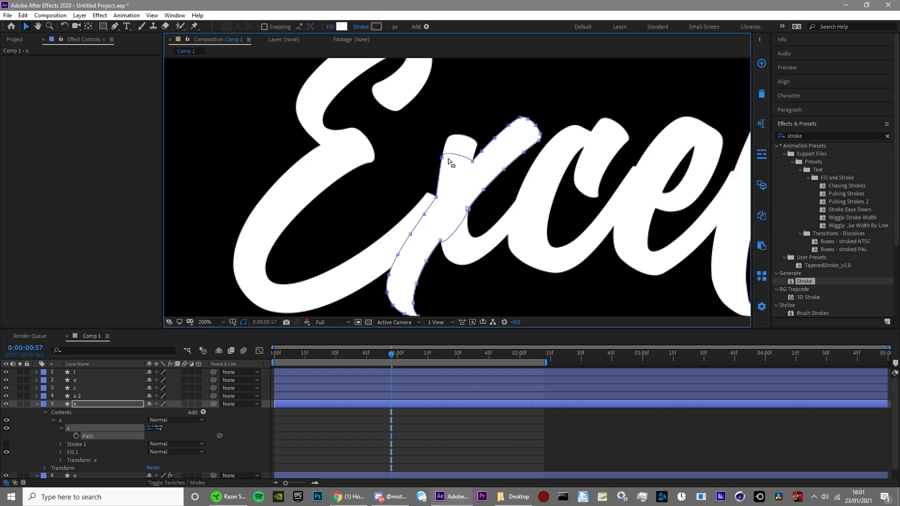
{"action": "left_click", "coordinate": [441, 158]}
{"action": "key", "text": "Delete"}
{"action": "key", "text": "comma"}
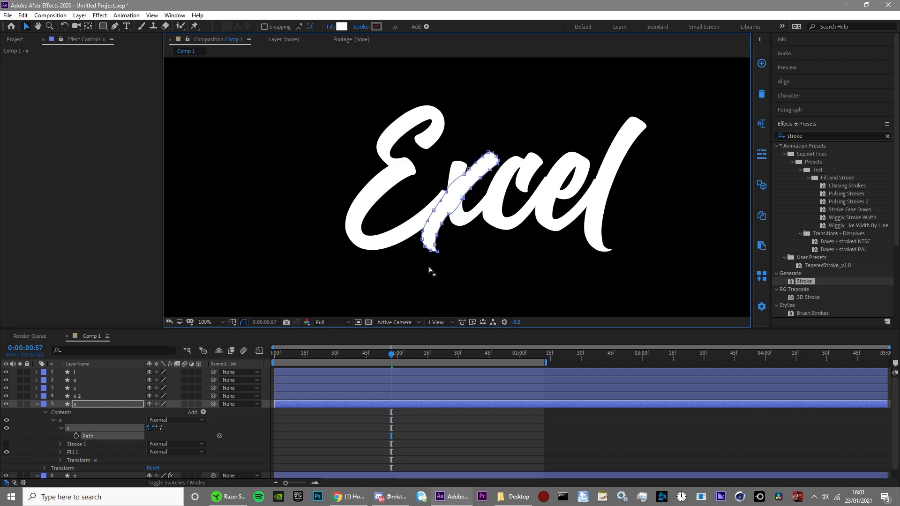
Step: On the x 2 layer's path, delete the vertices forming the lower-left tail
{"action": "left_click", "coordinate": [89, 396]}
{"action": "left_click", "coordinate": [36, 396]}
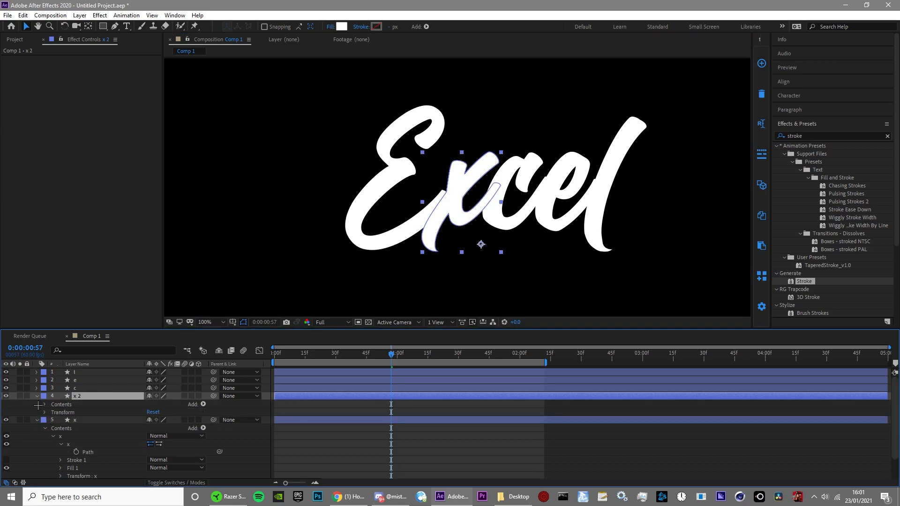
{"action": "left_click", "coordinate": [45, 404]}
{"action": "left_click", "coordinate": [52, 413]}
{"action": "left_click", "coordinate": [72, 420]}
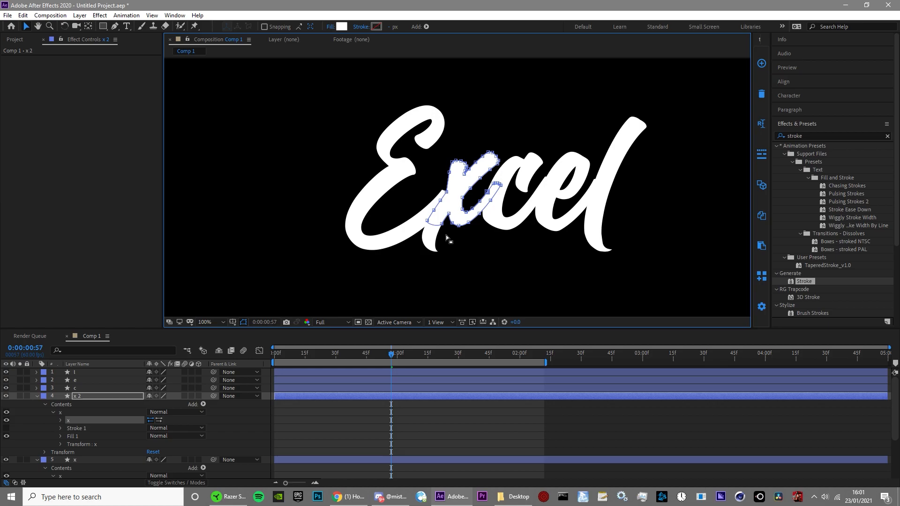
{"action": "key", "text": "period"}
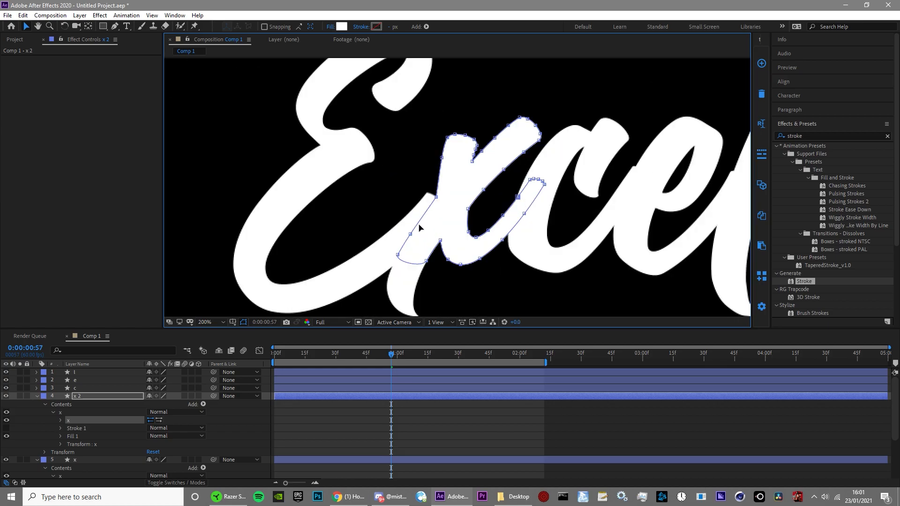
{"action": "left_click", "coordinate": [397, 255]}
{"action": "key", "text": "Delete"}
{"action": "left_click", "coordinate": [427, 261]}
{"action": "key", "text": "Delete"}
Step: Delete the vertices of the x 2 path's upper-right arm so only the curved hook stroke remains
{"action": "left_click_drag", "start_coordinate": [498, 108], "coordinate": [572, 153]}
{"action": "key", "text": "Delete"}
{"action": "left_click", "coordinate": [494, 138]}
{"action": "key", "text": "Delete"}
{"action": "left_click", "coordinate": [504, 169]}
{"action": "key", "text": "Delete"}
{"action": "left_click", "coordinate": [484, 189]}
{"action": "key", "text": "Delete"}
{"action": "left_click", "coordinate": [481, 151]}
{"action": "key", "text": "Delete"}
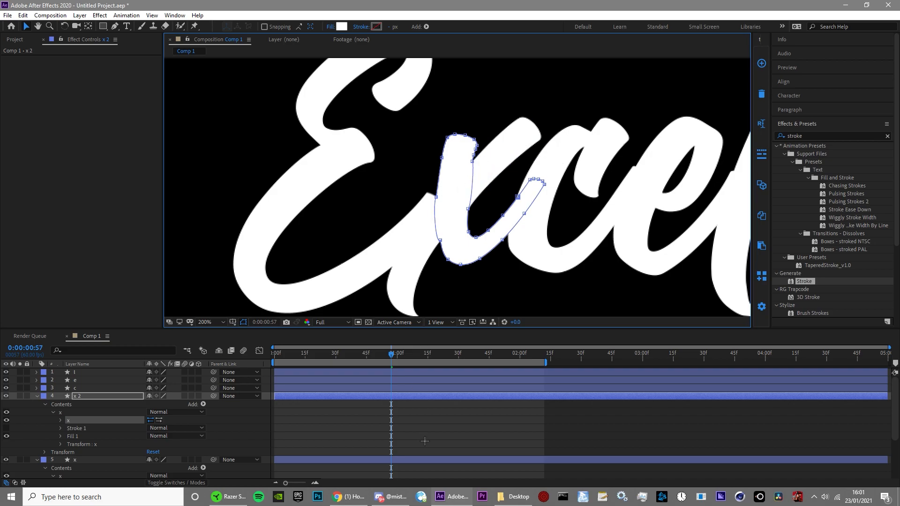
Step: On the first frame, draw a Pen mask path on x 2 from above its upper-left arm, along the curve, to beyond the hook's tip
{"action": "left_click", "coordinate": [332, 409]}
{"action": "left_click_drag", "start_coordinate": [313, 354], "coordinate": [274, 355]}
{"action": "left_click", "coordinate": [280, 397]}
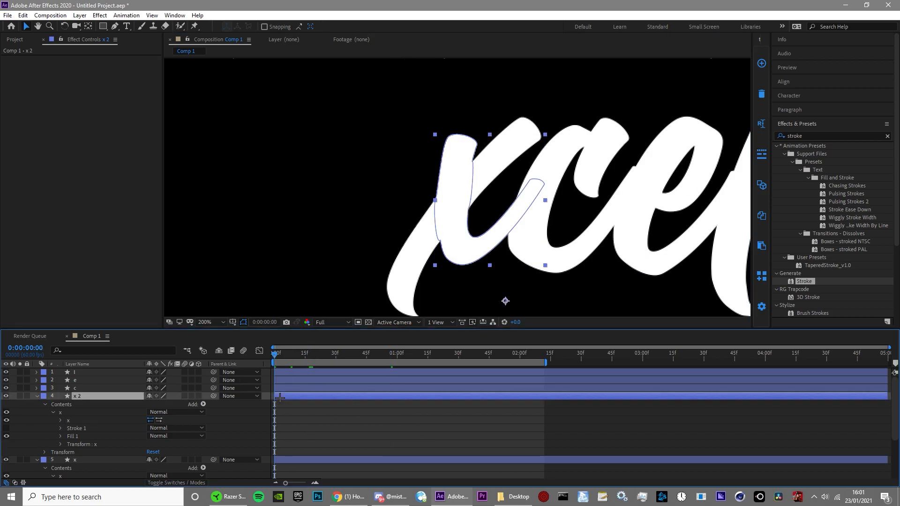
{"action": "left_click", "coordinate": [115, 27]}
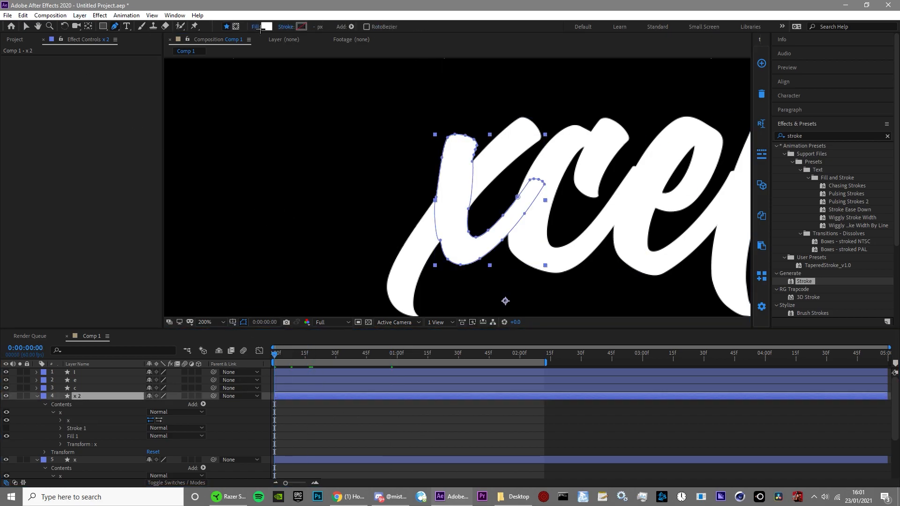
{"action": "left_click", "coordinate": [235, 26]}
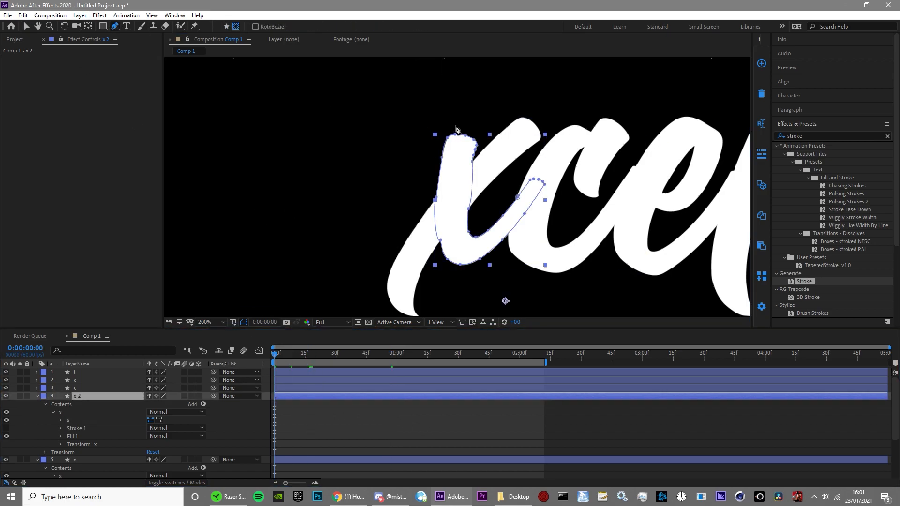
{"action": "left_click", "coordinate": [471, 85]}
{"action": "left_click", "coordinate": [453, 177]}
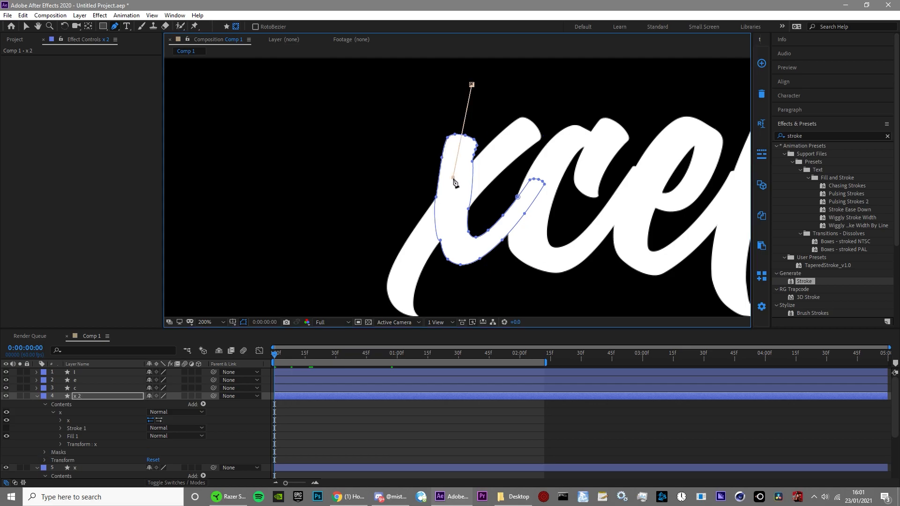
{"action": "left_click", "coordinate": [455, 247]}
{"action": "left_click_drag", "start_coordinate": [472, 251], "coordinate": [479, 250]}
{"action": "left_click_drag", "start_coordinate": [522, 209], "coordinate": [553, 159]}
Step: Apply the Stroke effect to x 2 with Paint Style Reveal Original Image, Spacing 0%, Brush Hardness 100% and Brush Size 26
{"action": "double_click", "coordinate": [803, 281]}
{"action": "key", "text": "v"}
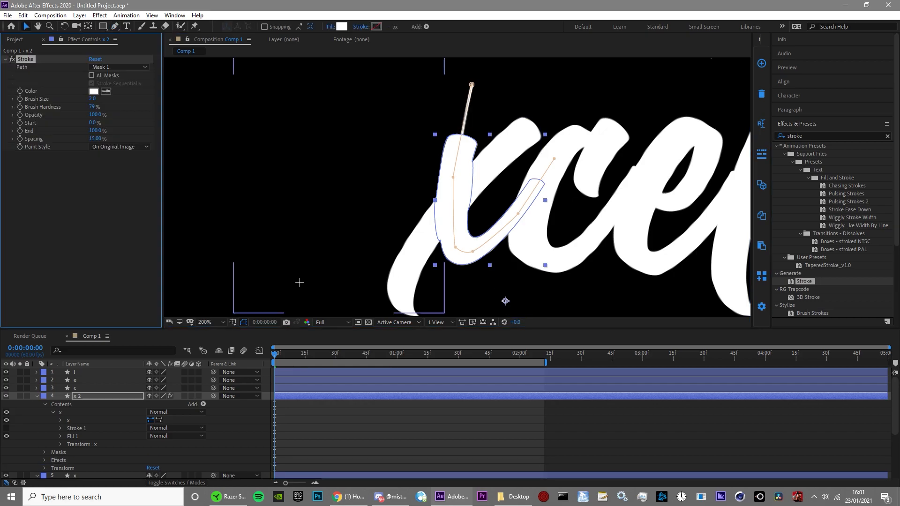
{"action": "left_click", "coordinate": [126, 146]}
{"action": "left_click", "coordinate": [131, 177]}
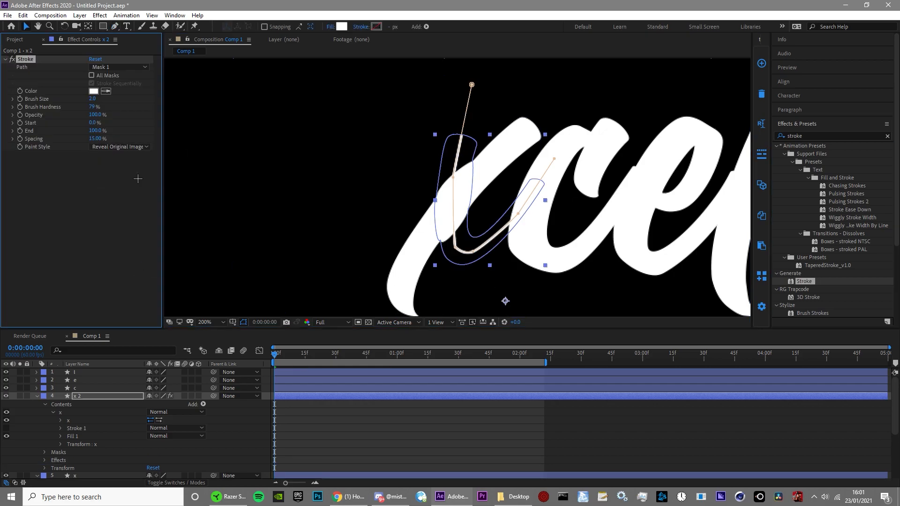
{"action": "left_click_drag", "start_coordinate": [96, 139], "coordinate": [2, 151]}
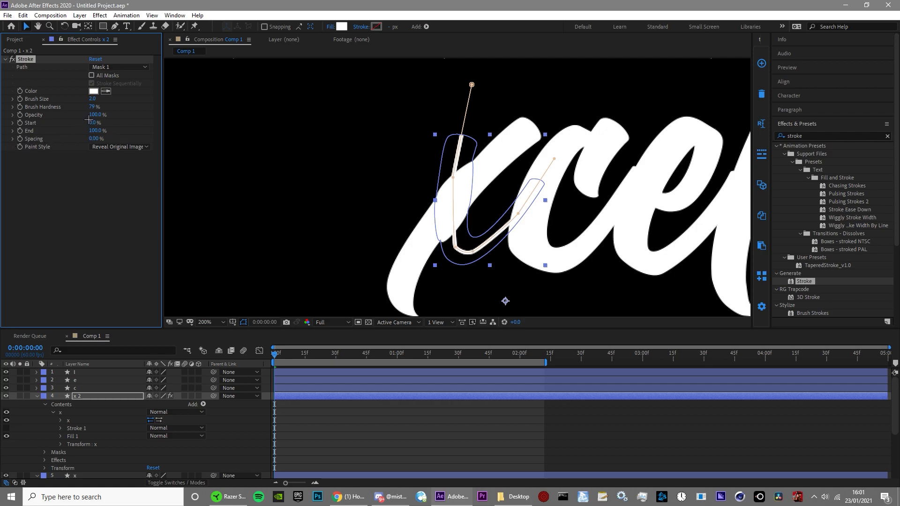
{"action": "left_click_drag", "start_coordinate": [98, 107], "coordinate": [249, 100]}
{"action": "left_click_drag", "start_coordinate": [91, 99], "coordinate": [218, 112]}
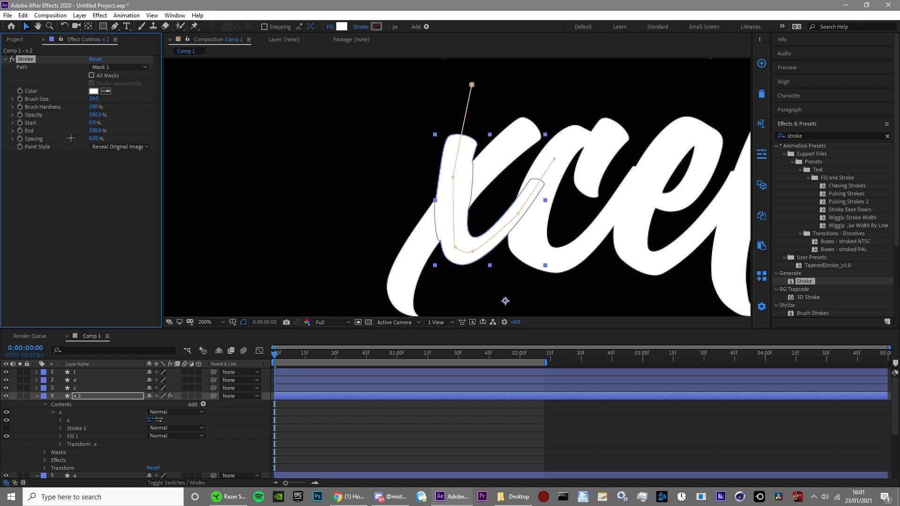
Step: Keyframe x 2's Stroke End at 0% on the first frame, and copy the capital E's End keyframes onto that effect
{"action": "left_click_drag", "start_coordinate": [93, 130], "coordinate": [33, 140]}
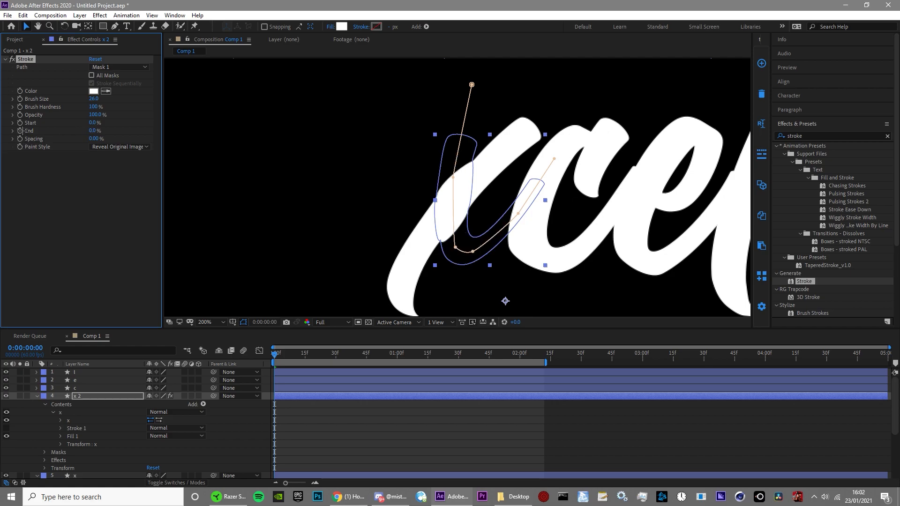
{"action": "left_click", "coordinate": [20, 131]}
{"action": "scroll", "coordinate": [436, 421], "scroll_direction": "down", "scroll_amount": 5}
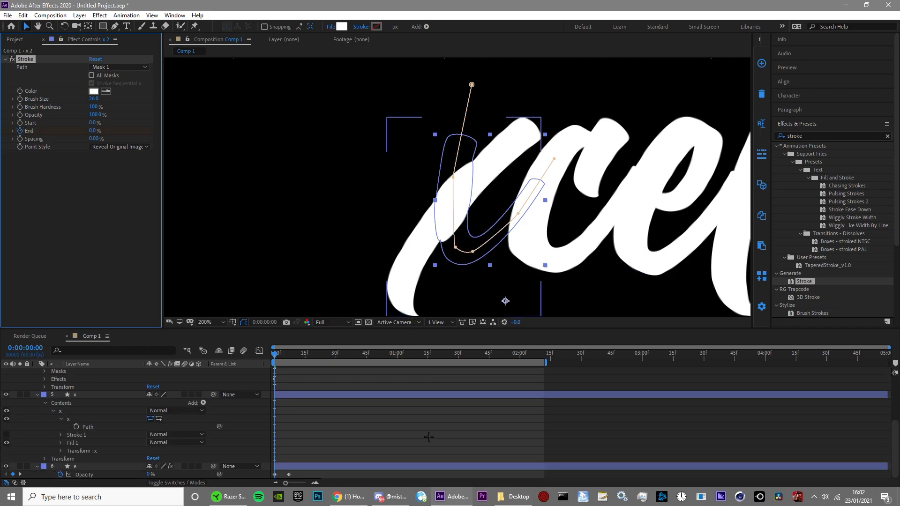
{"action": "left_click", "coordinate": [119, 465]}
{"action": "key", "text": "u"}
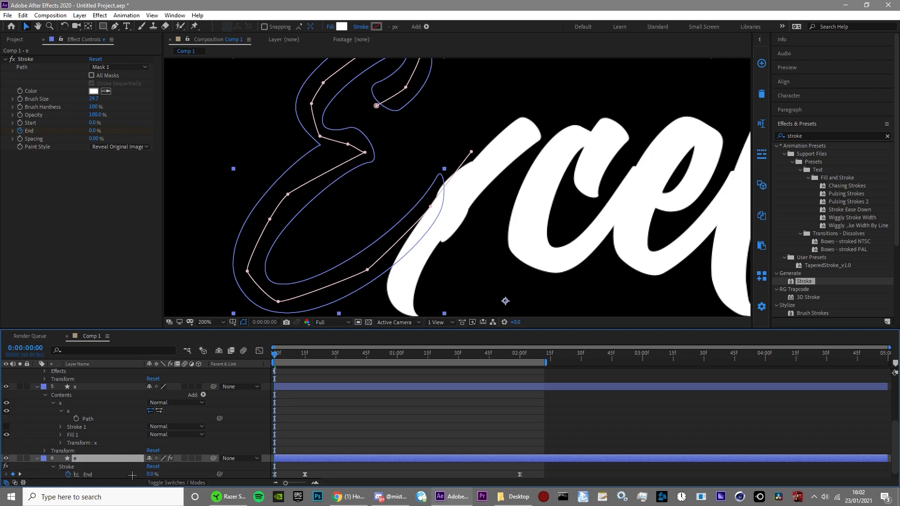
{"action": "scroll", "coordinate": [132, 476], "scroll_direction": "down", "scroll_amount": 1}
{"action": "left_click", "coordinate": [121, 466]}
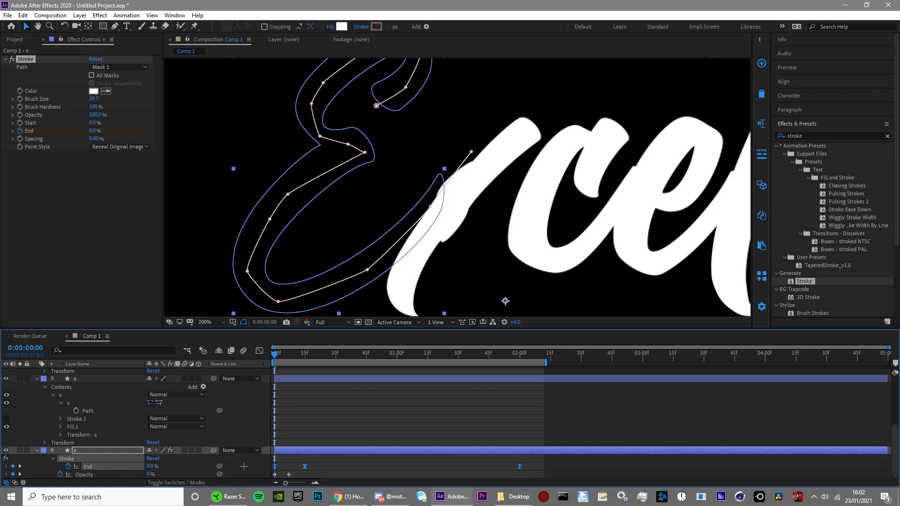
{"action": "scroll", "coordinate": [314, 459], "scroll_direction": "up", "scroll_amount": 5}
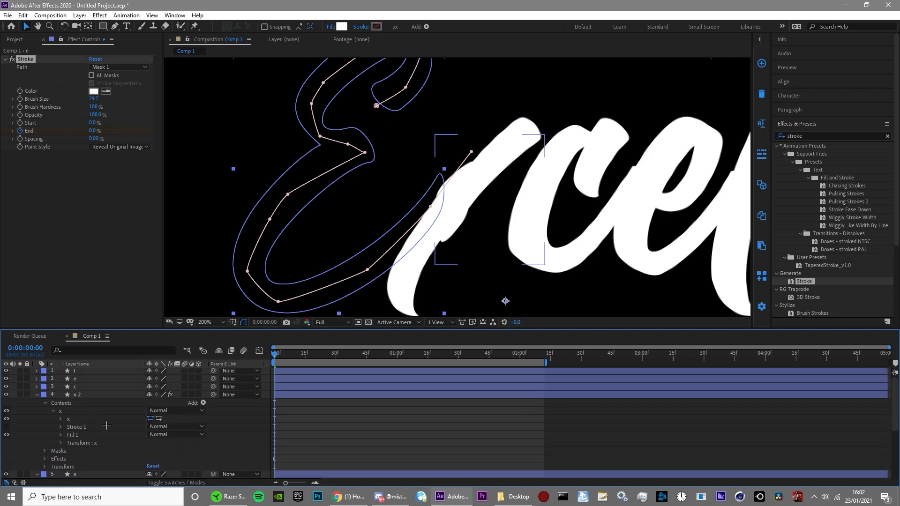
{"action": "left_click", "coordinate": [92, 395]}
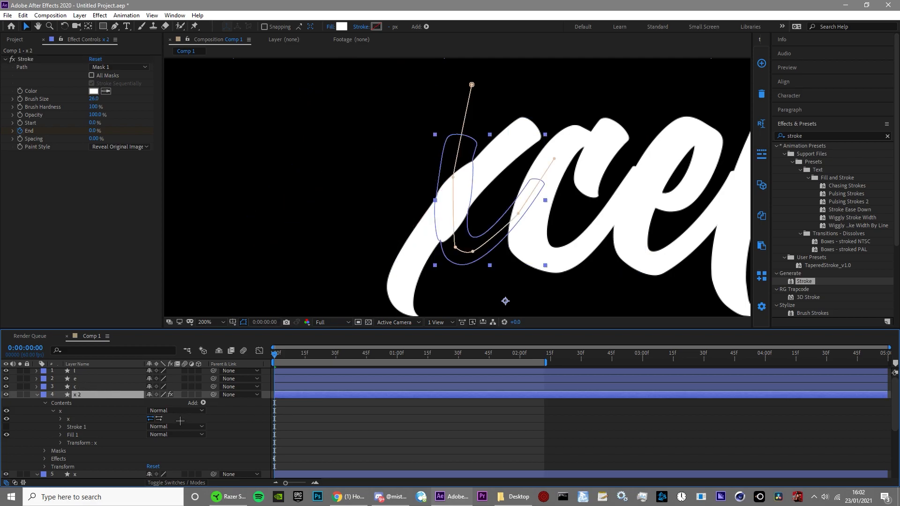
{"action": "left_click", "coordinate": [49, 132]}
{"action": "left_click", "coordinate": [26, 59]}
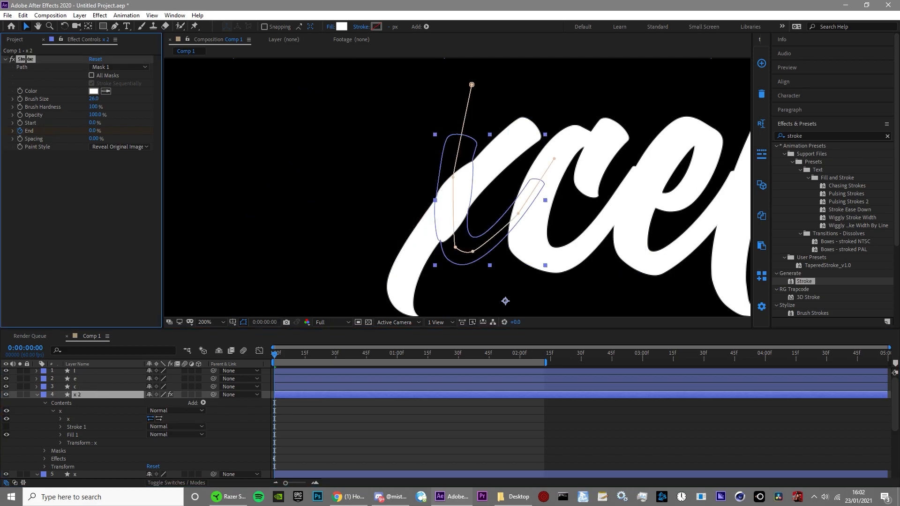
{"action": "left_click", "coordinate": [309, 434]}
{"action": "key", "text": "space"}
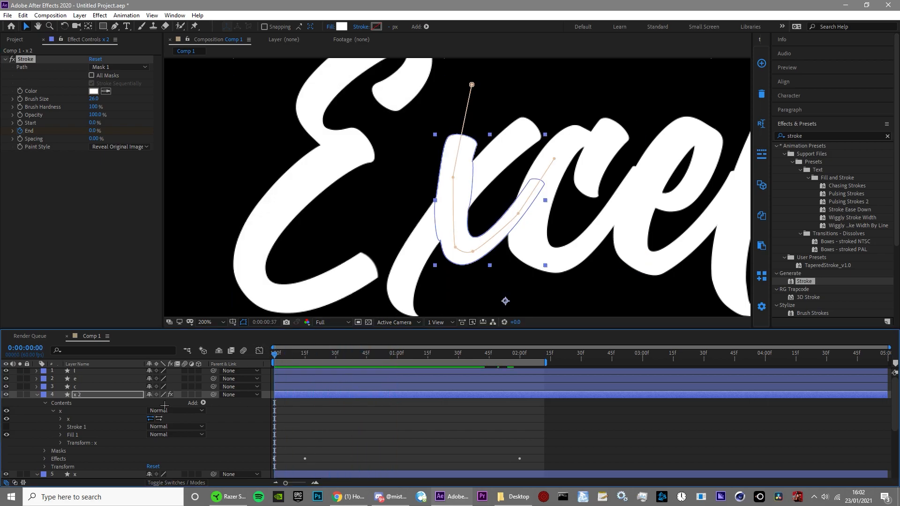
{"action": "key", "text": "space"}
Step: Draw a Pen mask path on the original x layer from below its lower-left tail, along the diagonal, to beyond the upper-right tip
{"action": "scroll", "coordinate": [302, 428], "scroll_direction": "down", "scroll_amount": 4}
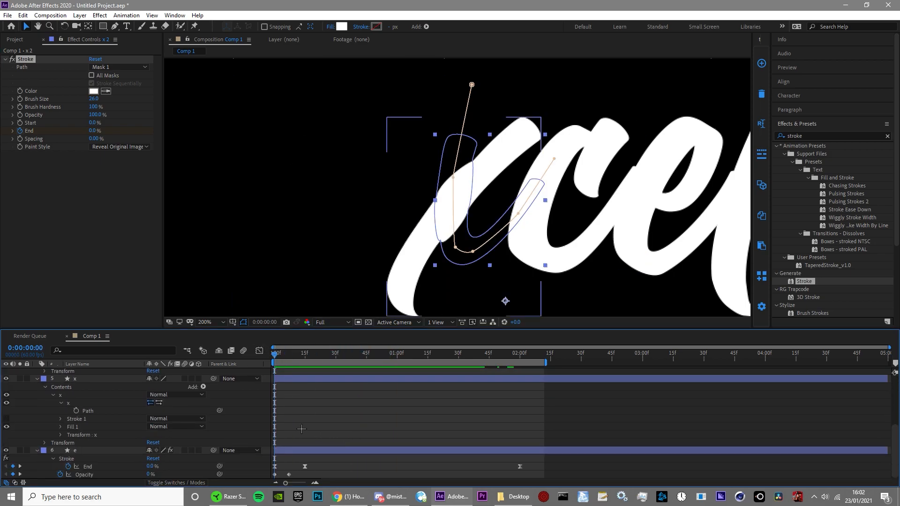
{"action": "left_click", "coordinate": [304, 380]}
{"action": "key", "text": "g"}
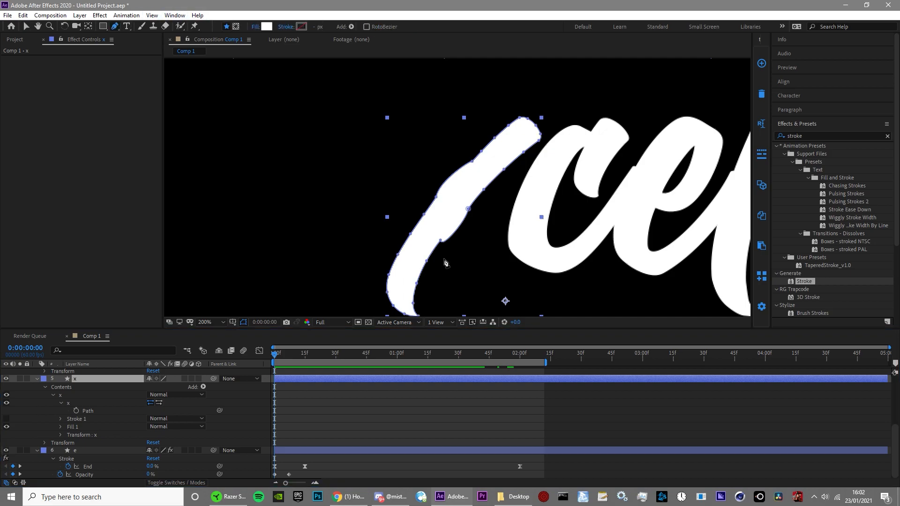
{"action": "left_click_drag", "start_coordinate": [443, 260], "coordinate": [426, 232]}
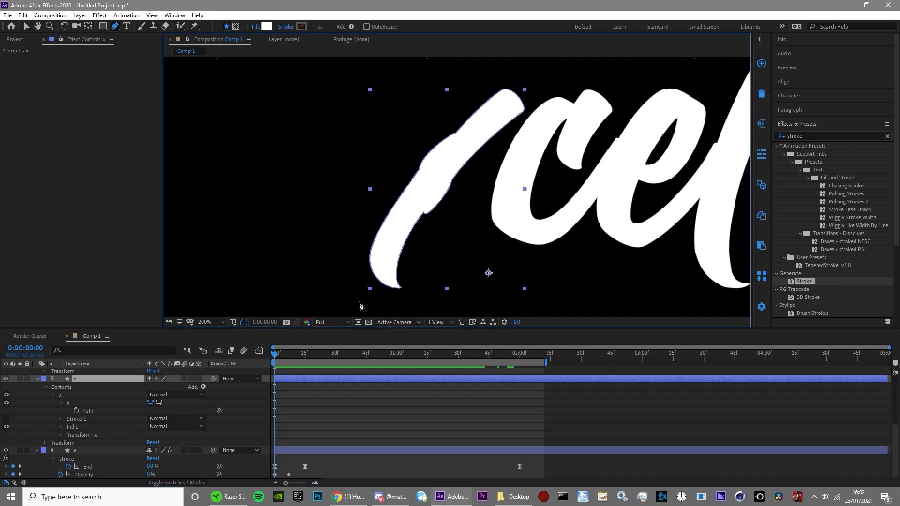
{"action": "left_click", "coordinate": [235, 26]}
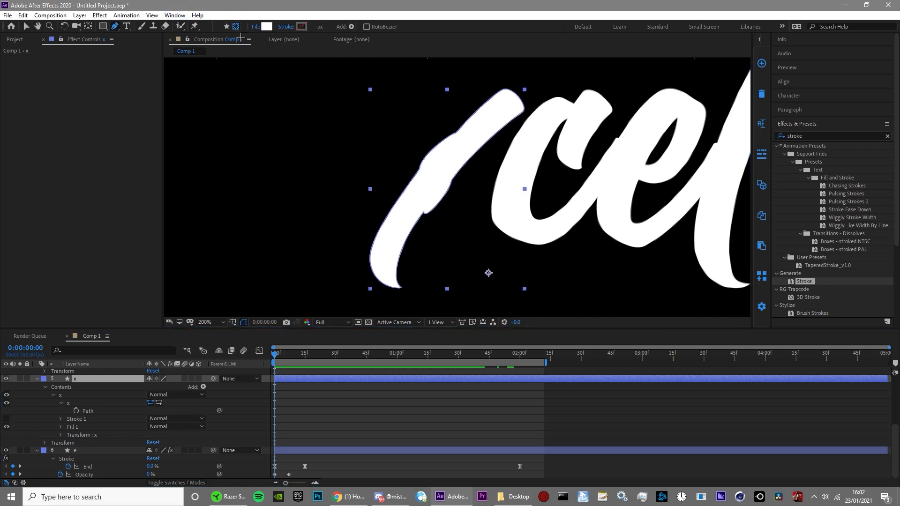
{"action": "left_click", "coordinate": [356, 307]}
{"action": "left_click", "coordinate": [400, 228]}
{"action": "left_click", "coordinate": [445, 159]}
{"action": "left_click", "coordinate": [533, 85]}
{"action": "left_click", "coordinate": [554, 78]}
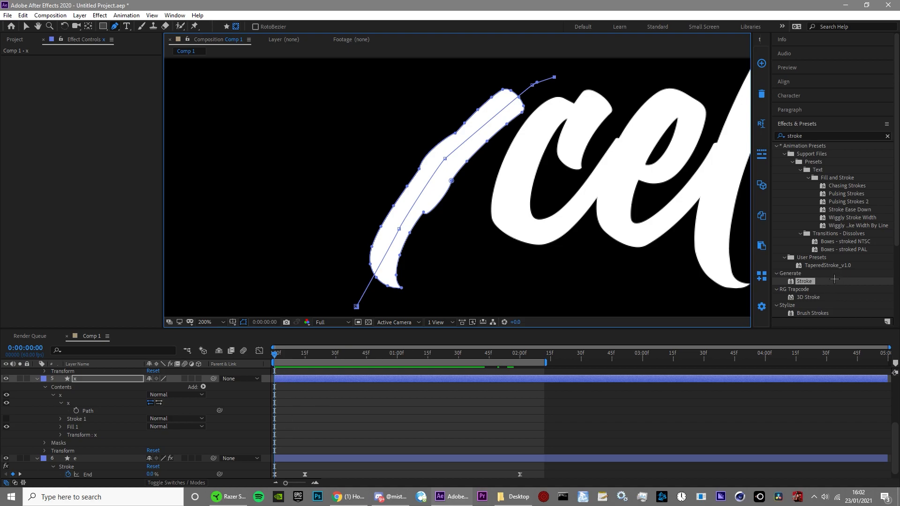
Step: Apply the Stroke effect to the original x with Reveal Original Image and Brush Size 32.2, and paste the copied End keyframes
{"action": "double_click", "coordinate": [802, 281]}
{"action": "key", "text": "v"}
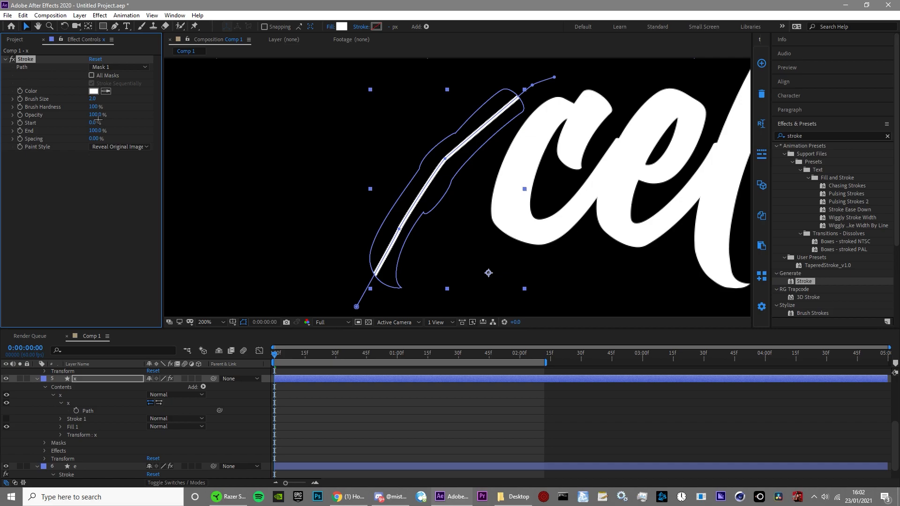
{"action": "left_click_drag", "start_coordinate": [93, 99], "coordinate": [197, 95]}
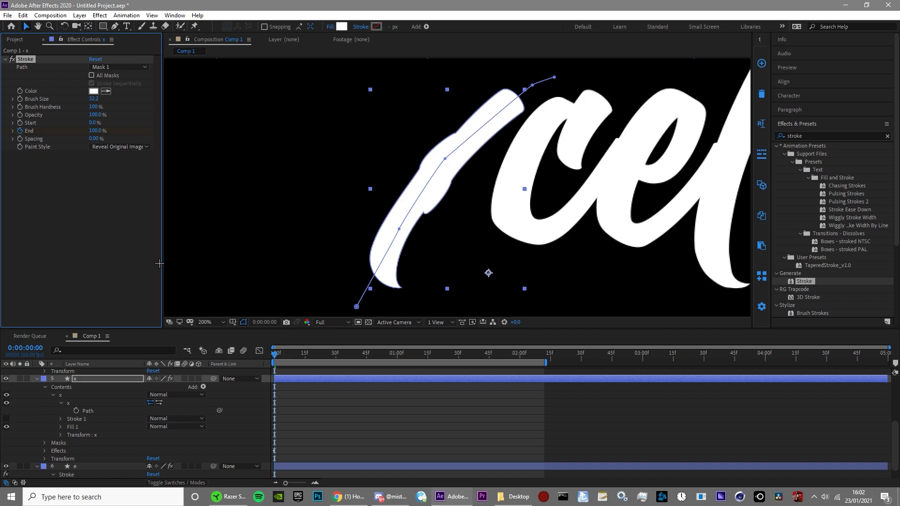
{"action": "key", "text": "ctrl+v"}
Step: Shift the Stroke End keyframes of both x layers together so they start at about frame 7, and preview the timing
{"action": "left_click_drag", "start_coordinate": [275, 354], "coordinate": [368, 403]}
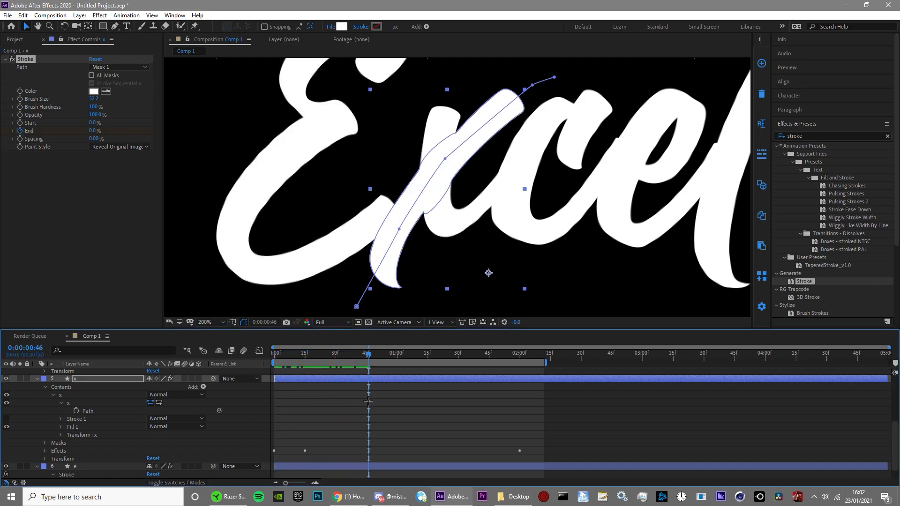
{"action": "left_click", "coordinate": [369, 403]}
{"action": "left_click", "coordinate": [368, 379]}
{"action": "scroll", "coordinate": [368, 403], "scroll_direction": "up", "scroll_amount": 1}
{"action": "left_click", "coordinate": [364, 430]}
{"action": "key", "text": "u"}
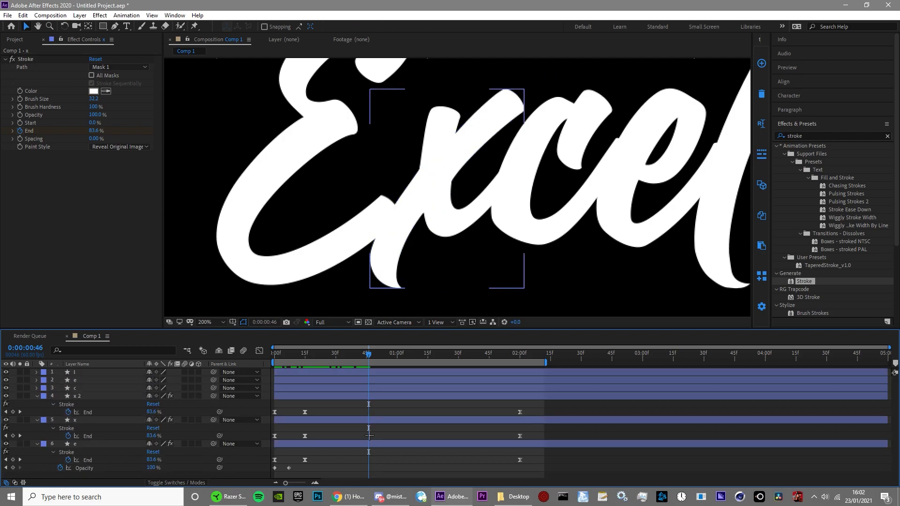
{"action": "mouse_move", "coordinate": [545, 431]}
{"action": "left_mouse_down"}
{"action": "mouse_move", "coordinate": [412, 443]}
{"action": "mouse_move", "coordinate": [267, 441]}
{"action": "left_mouse_up"}
{"action": "left_click_drag", "start_coordinate": [532, 408], "coordinate": [287, 417]}
{"action": "left_click", "coordinate": [284, 352]}
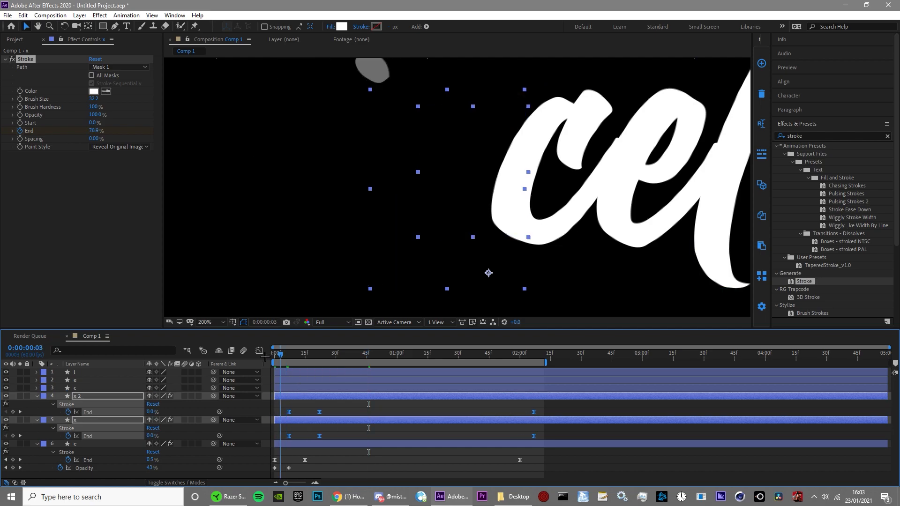
{"action": "key", "text": "space"}
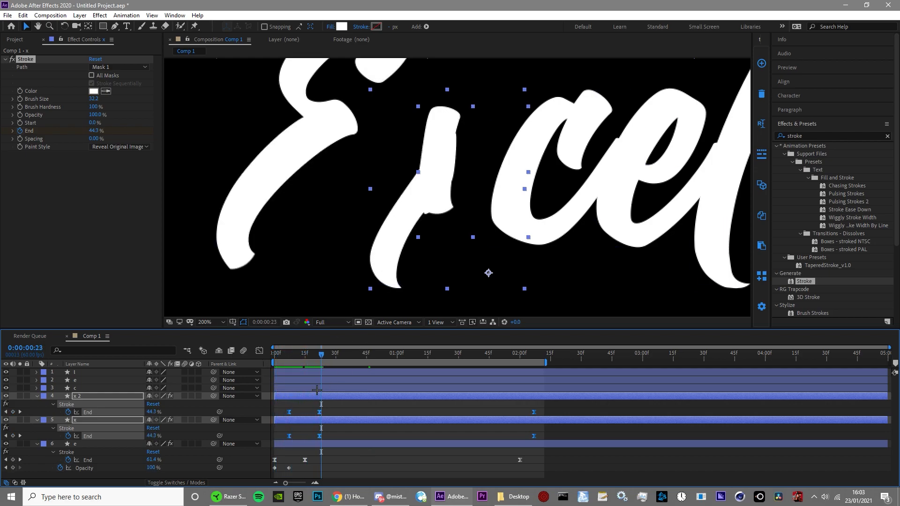
Step: Delay both x layers' End keyframes to start at about frame 20, and play the animation from the beginning
{"action": "left_click_drag", "start_coordinate": [320, 412], "coordinate": [346, 412]}
{"action": "mouse_move", "coordinate": [323, 353]}
{"action": "left_mouse_down"}
{"action": "mouse_move", "coordinate": [354, 379]}
{"action": "mouse_move", "coordinate": [274, 379]}
{"action": "left_mouse_up"}
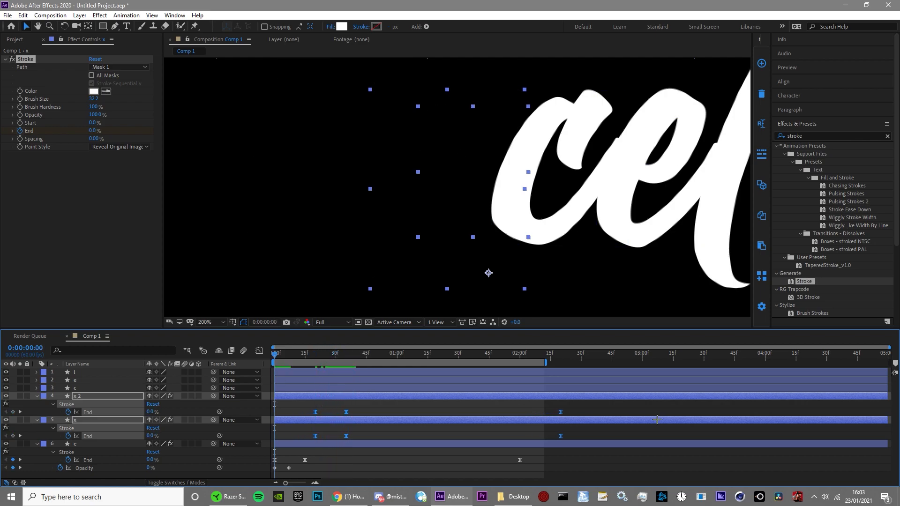
{"action": "left_click", "coordinate": [657, 420]}
{"action": "left_click", "coordinate": [657, 412]}
{"action": "scroll", "coordinate": [643, 252], "scroll_direction": "down", "scroll_amount": 3}
{"action": "key", "text": "space"}
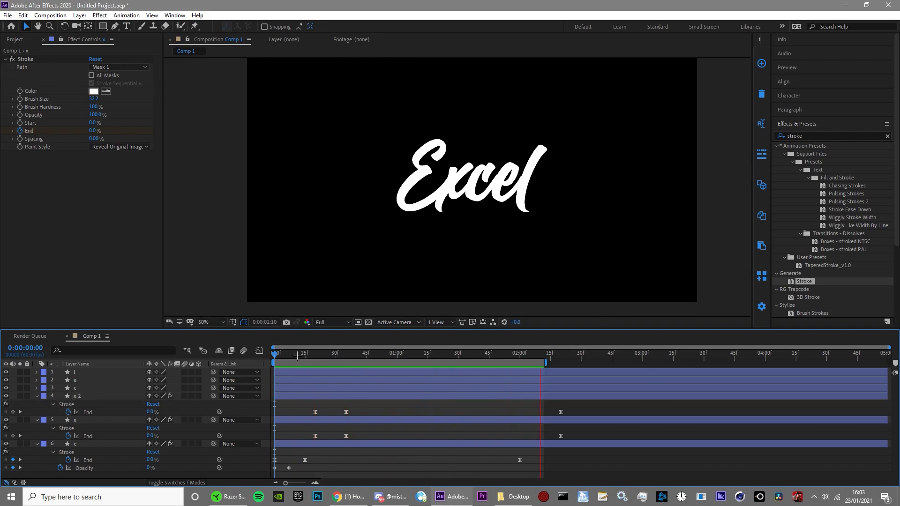
Step: Set the capital E's Stroke End keyframe at frame 15 to 55% and play the result
{"action": "left_click_drag", "start_coordinate": [297, 356], "coordinate": [305, 364]}
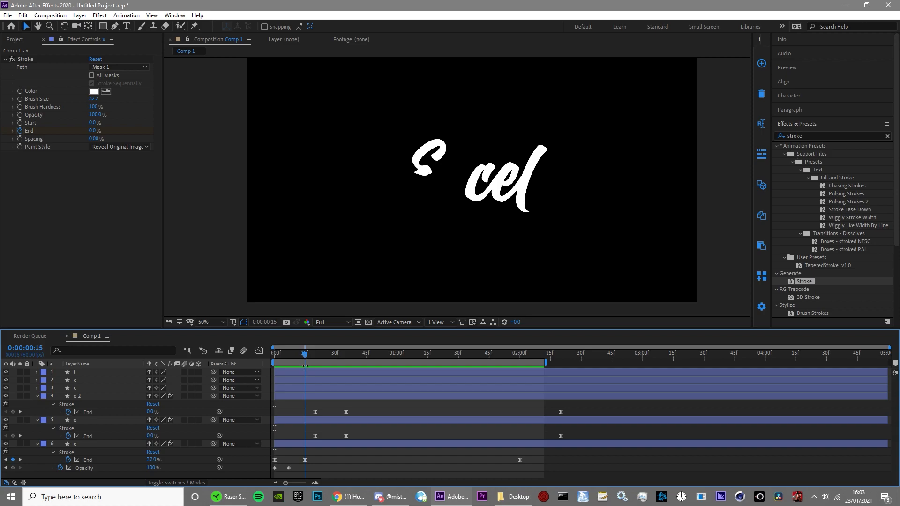
{"action": "left_click", "coordinate": [149, 460]}
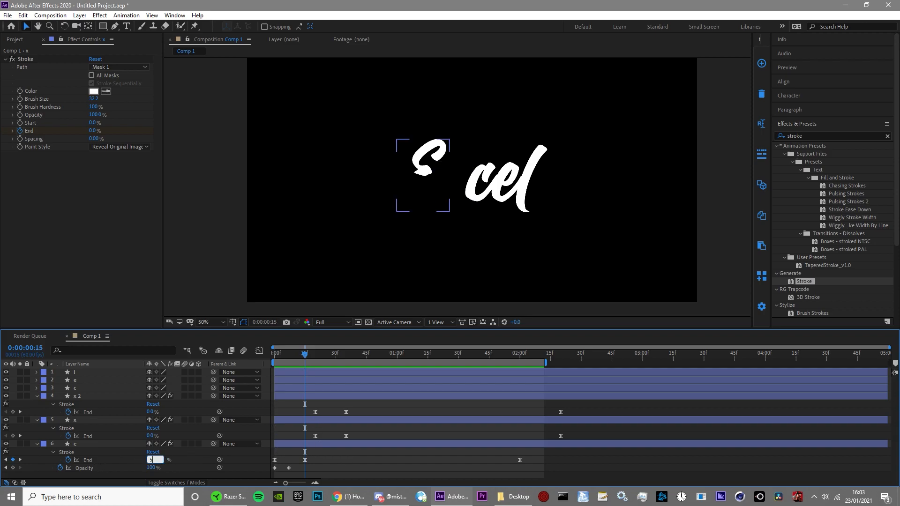
{"action": "key", "text": "Return"}
{"action": "key", "text": "space"}
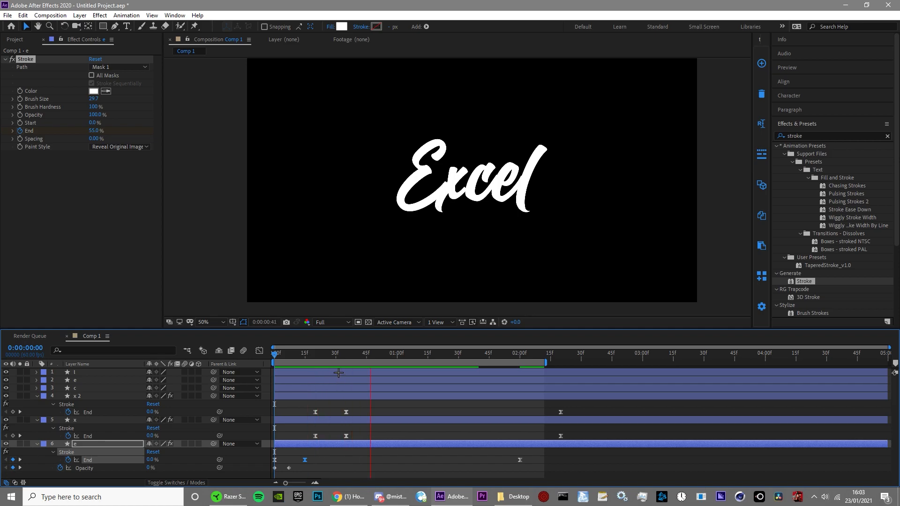
Step: Move both x layers' End keyframes earlier so they start at about frame 11, and replay the animation from the start
{"action": "left_click", "coordinate": [315, 355]}
{"action": "left_click_drag", "start_coordinate": [299, 403], "coordinate": [553, 416]}
{"action": "left_click_drag", "start_coordinate": [295, 428], "coordinate": [594, 440]}
{"action": "left_click_drag", "start_coordinate": [298, 408], "coordinate": [615, 418]}
{"action": "mouse_move", "coordinate": [315, 435]}
{"action": "left_mouse_down"}
{"action": "mouse_move", "coordinate": [299, 438]}
{"action": "mouse_move", "coordinate": [303, 447]}
{"action": "left_mouse_up"}
{"action": "left_click", "coordinate": [323, 460]}
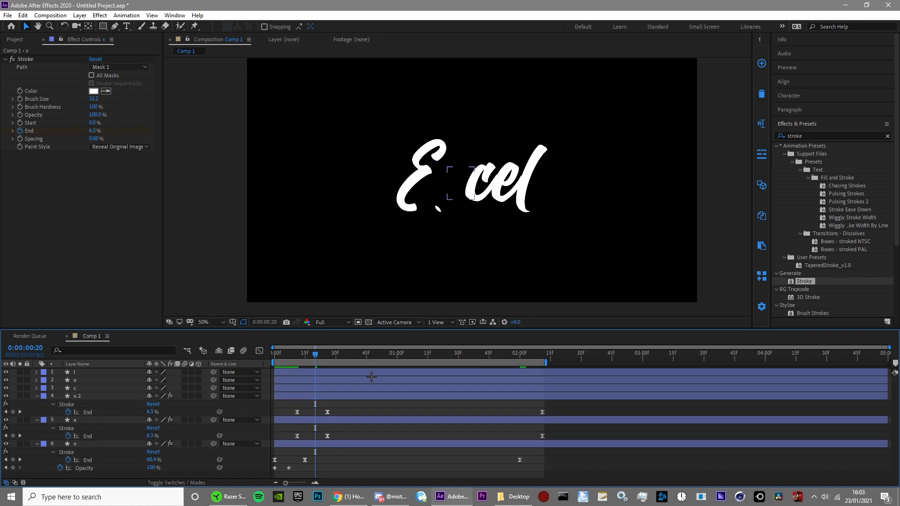
{"action": "key", "text": "Home"}
{"action": "key", "text": "space"}
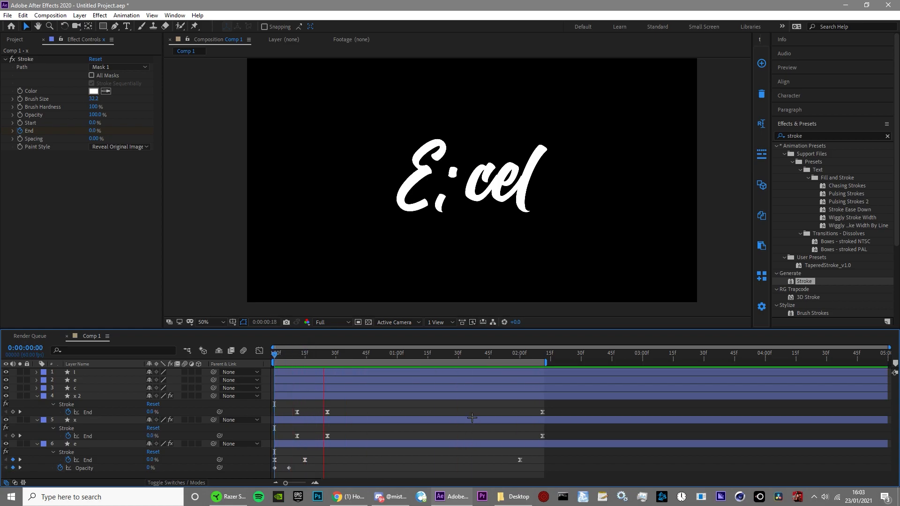
{"action": "key", "text": "space"}
{"action": "scroll", "coordinate": [532, 221], "scroll_direction": "up", "scroll_amount": 3}
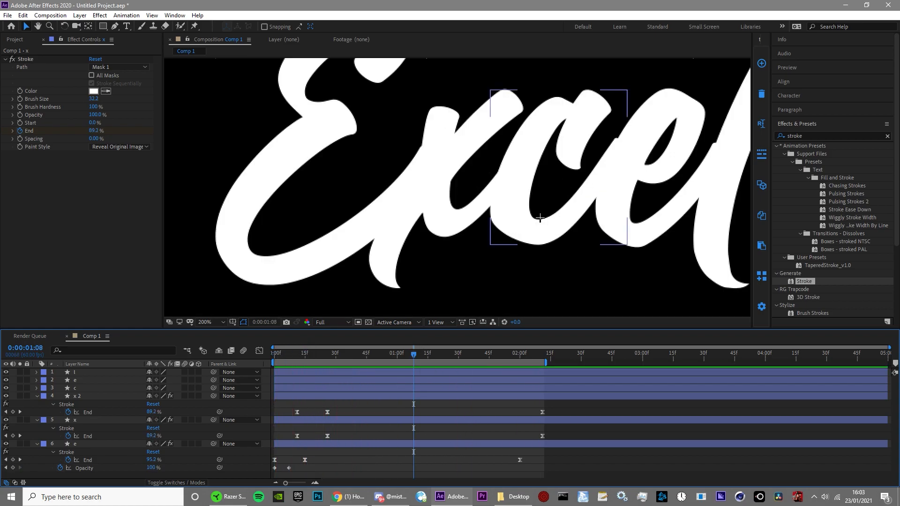
{"action": "scroll", "coordinate": [562, 133], "scroll_direction": "down", "scroll_amount": 1}
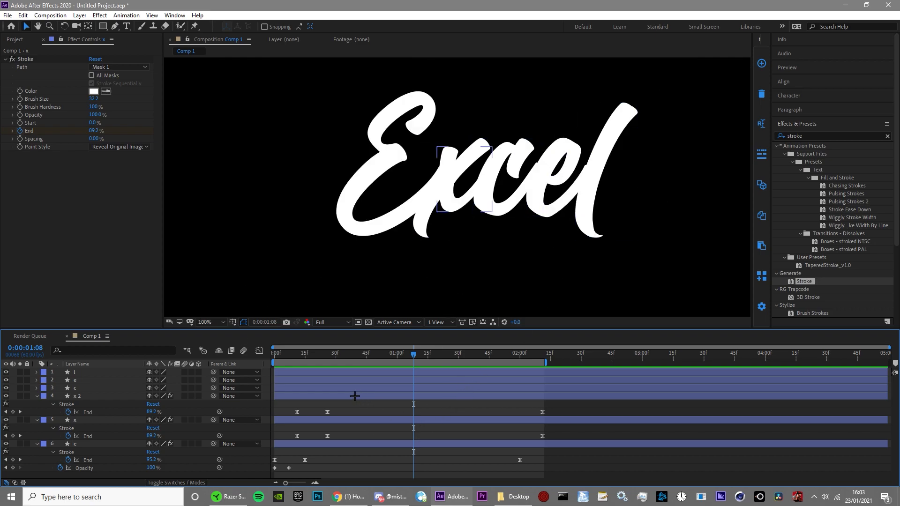
Step: Duplicate the c layer and delete the upper terminal's vertices from the original c's path
{"action": "key", "text": "ctrl+d"}
{"action": "left_click", "coordinate": [36, 396]}
{"action": "left_click", "coordinate": [45, 404]}
{"action": "left_click", "coordinate": [53, 412]}
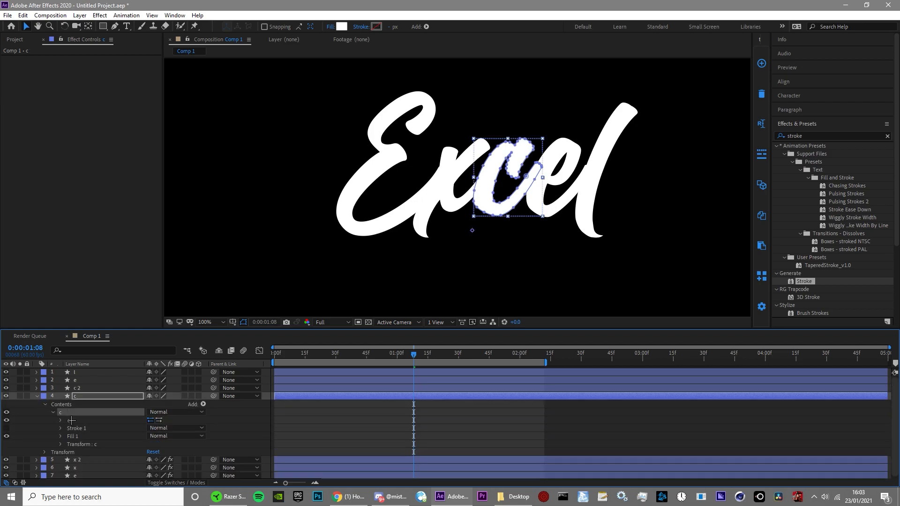
{"action": "left_click", "coordinate": [61, 420]}
{"action": "scroll", "coordinate": [508, 177], "scroll_direction": "up", "scroll_amount": 1}
{"action": "left_click_drag", "start_coordinate": [379, 224], "coordinate": [419, 182]}
{"action": "key", "text": "Delete"}
Step: Delete the main curve's vertices from the c 2 path, leaving only the upper terminal
{"action": "left_click", "coordinate": [77, 388]}
{"action": "left_click", "coordinate": [37, 388]}
{"action": "left_click", "coordinate": [45, 396]}
{"action": "left_click", "coordinate": [52, 405]}
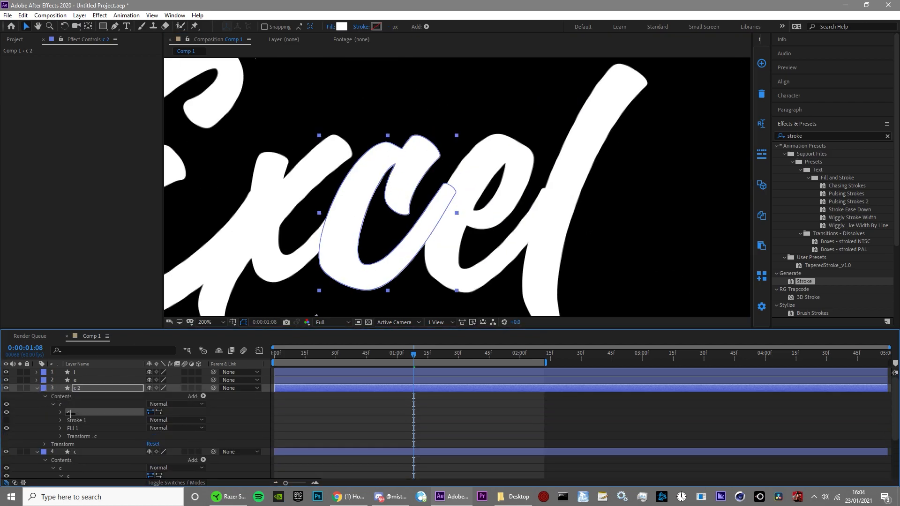
{"action": "left_click", "coordinate": [61, 413]}
{"action": "left_click", "coordinate": [87, 421]}
{"action": "left_click_drag", "start_coordinate": [306, 204], "coordinate": [349, 297]}
{"action": "key", "text": "Delete"}
{"action": "left_click", "coordinate": [389, 430]}
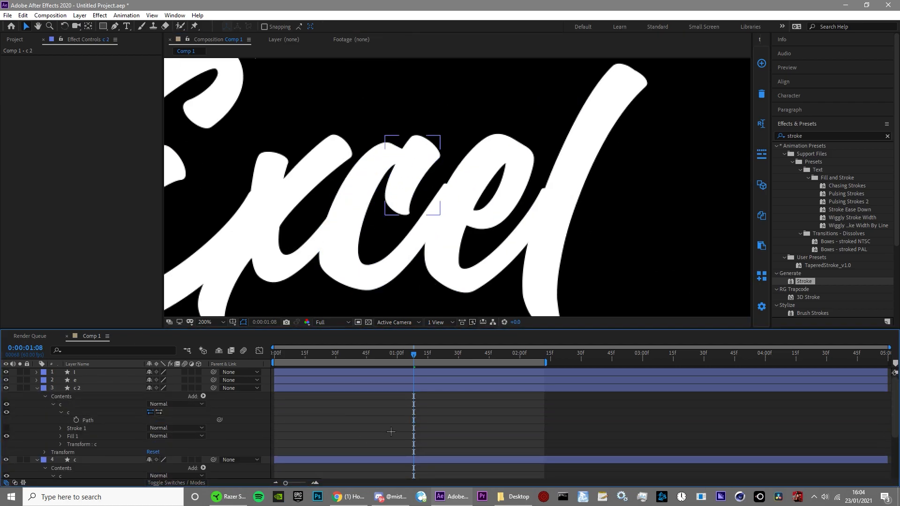
Step: Draw a Pen mask path along the original c's curve and apply a Stroke reveal with Brush Size 25.3 and End keyframes from frame 19
{"action": "key", "text": "Home"}
{"action": "scroll", "coordinate": [103, 429], "scroll_direction": "down", "scroll_amount": 2}
{"action": "left_click", "coordinate": [76, 412]}
{"action": "left_click", "coordinate": [114, 26]}
{"action": "scroll", "coordinate": [426, 156], "scroll_direction": "up", "scroll_amount": 1}
{"action": "left_click_drag", "start_coordinate": [309, 122], "coordinate": [302, 125]}
{"action": "left_click_drag", "start_coordinate": [221, 289], "coordinate": [277, 229]}
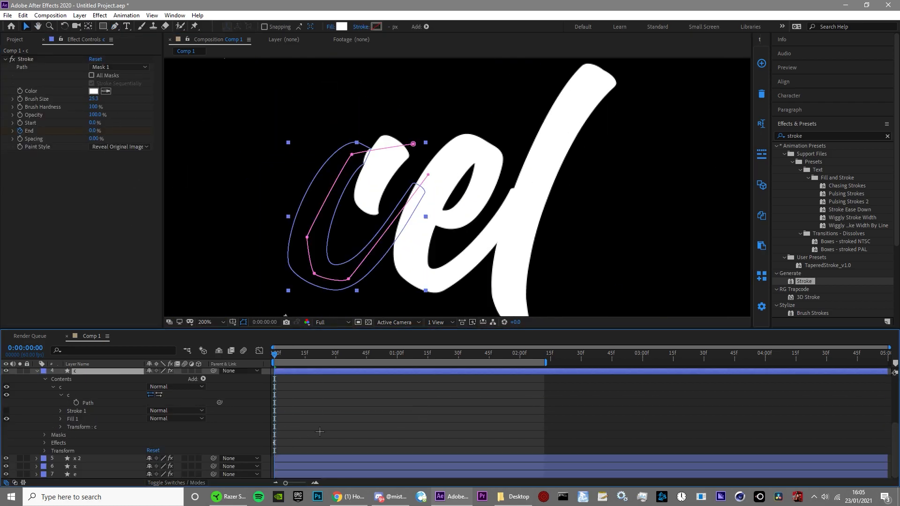
{"action": "key", "text": "u"}
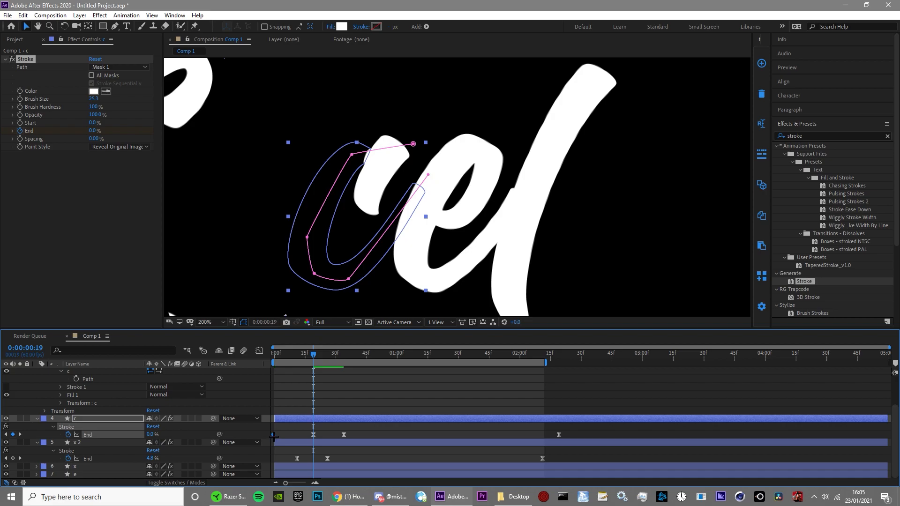
Step: Draw a Pen mask path down c 2's terminal, apply a Stroke reveal with Brush Size 25.4 and copied End keyframes, and preview it
{"action": "scroll", "coordinate": [234, 427], "scroll_direction": "up", "scroll_amount": 2}
{"action": "left_click", "coordinate": [77, 388]}
{"action": "left_click", "coordinate": [114, 27]}
{"action": "left_click", "coordinate": [419, 107]}
{"action": "left_click", "coordinate": [372, 175]}
{"action": "left_click", "coordinate": [362, 227]}
{"action": "double_click", "coordinate": [804, 282]}
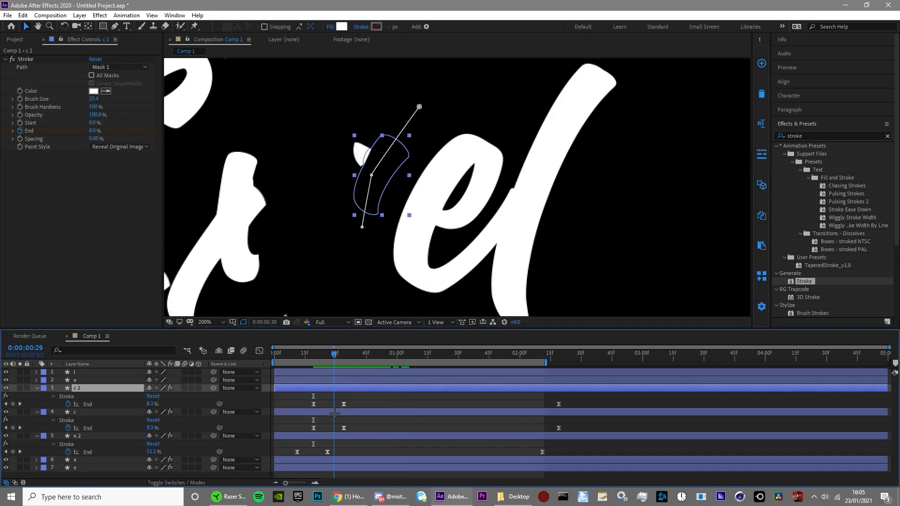
{"action": "left_click", "coordinate": [662, 420]}
{"action": "scroll", "coordinate": [422, 188], "scroll_direction": "down", "scroll_amount": 2}
{"action": "key", "text": "space"}
{"action": "left_click_drag", "start_coordinate": [275, 354], "coordinate": [382, 355]}
{"action": "scroll", "coordinate": [451, 195], "scroll_direction": "up", "scroll_amount": 1}
Step: Draw a Pen mask path on the lowercase e from its crossbar, around the loop and bottom curve, to beyond the tail's tip
{"action": "double_click", "coordinate": [450, 201]}
{"action": "scroll", "coordinate": [469, 183], "scroll_direction": "up", "scroll_amount": 1}
{"action": "left_click", "coordinate": [115, 27]}
{"action": "scroll", "coordinate": [469, 183], "scroll_direction": "up", "scroll_amount": 1}
{"action": "left_click", "coordinate": [236, 27]}
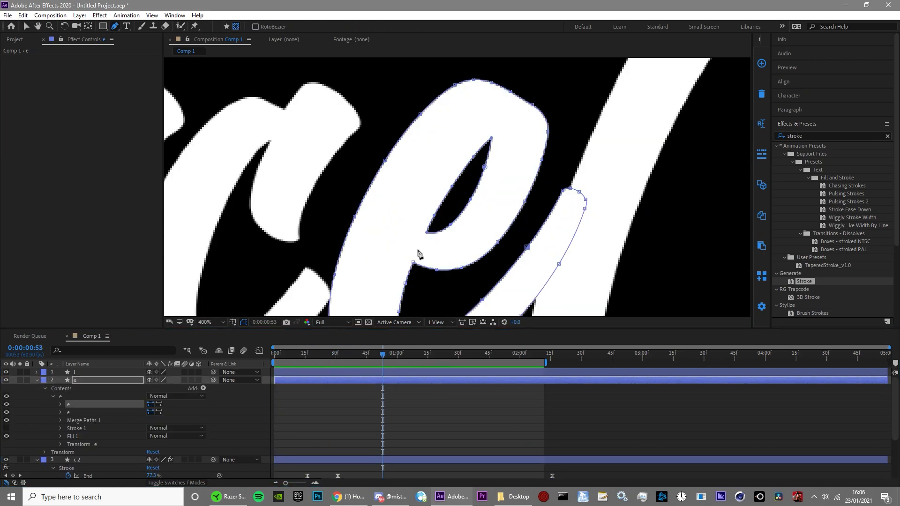
{"action": "left_click", "coordinate": [427, 250]}
{"action": "left_click", "coordinate": [470, 246]}
{"action": "left_click", "coordinate": [457, 107]}
{"action": "left_click_drag", "start_coordinate": [399, 281], "coordinate": [457, 167]}
{"action": "left_click", "coordinate": [420, 205]}
{"action": "left_click", "coordinate": [461, 267]}
{"action": "left_click_drag", "start_coordinate": [554, 209], "coordinate": [565, 198]}
{"action": "left_click", "coordinate": [641, 63]}
{"action": "left_click_drag", "start_coordinate": [456, 113], "coordinate": [448, 105]}
{"action": "scroll", "coordinate": [543, 133], "scroll_direction": "down", "scroll_amount": 1}
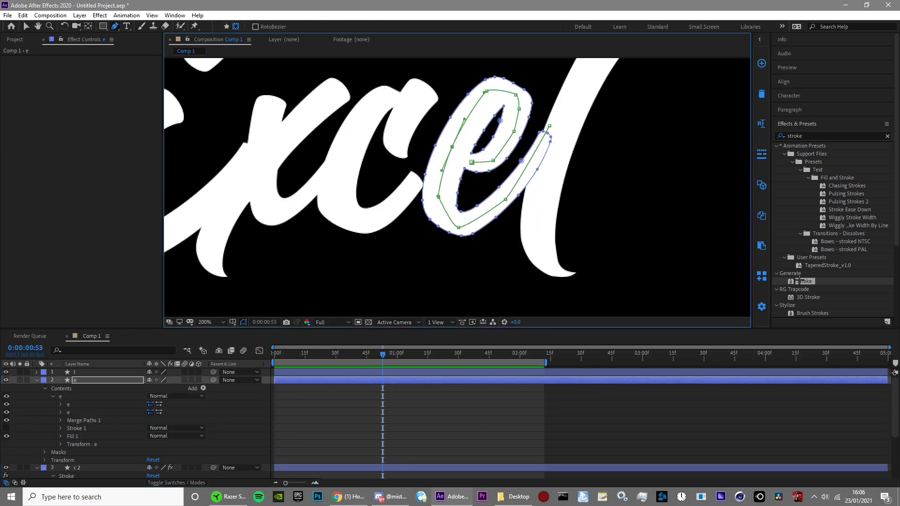
Step: Set the lowercase e's Stroke to Brush Hardness 100% and Brush Size 21.1, adjusting the mask vertices to suit the reveal
{"action": "left_click_drag", "start_coordinate": [93, 106], "coordinate": [103, 107]}
{"action": "left_click_drag", "start_coordinate": [92, 98], "coordinate": [176, 99]}
{"action": "left_click_drag", "start_coordinate": [96, 130], "coordinate": [52, 131]}
{"action": "left_click_drag", "start_coordinate": [471, 163], "coordinate": [484, 163]}
{"action": "left_click_drag", "start_coordinate": [94, 99], "coordinate": [89, 99]}
{"action": "left_click_drag", "start_coordinate": [95, 131], "coordinate": [139, 131]}
{"action": "left_click_drag", "start_coordinate": [487, 90], "coordinate": [494, 94]}
{"action": "mouse_move", "coordinate": [452, 147]}
{"action": "left_mouse_down"}
{"action": "mouse_move", "coordinate": [448, 157]}
{"action": "mouse_move", "coordinate": [451, 147]}
{"action": "left_mouse_up"}
{"action": "left_click_drag", "start_coordinate": [94, 99], "coordinate": [102, 99]}
{"action": "left_click_drag", "start_coordinate": [484, 163], "coordinate": [480, 164]}
{"action": "left_click_drag", "start_coordinate": [95, 131], "coordinate": [45, 131]}
Step: Paste Stroke End keyframes onto the lowercase e and move them to start at about frame 29
{"action": "mouse_move", "coordinate": [382, 355]}
{"action": "left_mouse_down"}
{"action": "mouse_move", "coordinate": [321, 355]}
{"action": "mouse_move", "coordinate": [473, 388]}
{"action": "mouse_move", "coordinate": [382, 389]}
{"action": "left_mouse_up"}
{"action": "scroll", "coordinate": [344, 431], "scroll_direction": "down", "scroll_amount": 1}
{"action": "key", "text": "ctrl+c"}
{"action": "key", "text": "ctrl+v"}
{"action": "left_click_drag", "start_coordinate": [374, 396], "coordinate": [364, 396]}
Step: Keyframe the lowercase e's Opacity to fade up to 100% between about frames 29 and 36
{"action": "left_click_drag", "start_coordinate": [382, 354], "coordinate": [334, 355]}
{"action": "key", "text": "t"}
{"action": "left_click", "coordinate": [60, 388]}
{"action": "left_click_drag", "start_coordinate": [150, 388], "coordinate": [103, 388]}
{"action": "mouse_move", "coordinate": [348, 354]}
{"action": "left_mouse_down"}
{"action": "mouse_move", "coordinate": [274, 361]}
{"action": "mouse_move", "coordinate": [348, 354]}
{"action": "left_mouse_up"}
Step: Play back and scrub through the animation to check the lowercase e's reveal
{"action": "scroll", "coordinate": [488, 263], "scroll_direction": "down", "scroll_amount": 1}
{"action": "key", "text": "space"}
{"action": "scroll", "coordinate": [488, 187], "scroll_direction": "up", "scroll_amount": 2}
{"action": "left_click_drag", "start_coordinate": [504, 139], "coordinate": [513, 148]}
{"action": "scroll", "coordinate": [514, 148], "scroll_direction": "down", "scroll_amount": 1}
{"action": "left_click_drag", "start_coordinate": [350, 354], "coordinate": [479, 385]}
{"action": "left_click", "coordinate": [479, 385]}
{"action": "left_click_drag", "start_coordinate": [517, 355], "coordinate": [274, 354]}
{"action": "scroll", "coordinate": [457, 187], "scroll_direction": "down", "scroll_amount": 2}
{"action": "key", "text": "space"}
{"action": "key", "text": "space"}
{"action": "scroll", "coordinate": [535, 225], "scroll_direction": "up", "scroll_amount": 2}
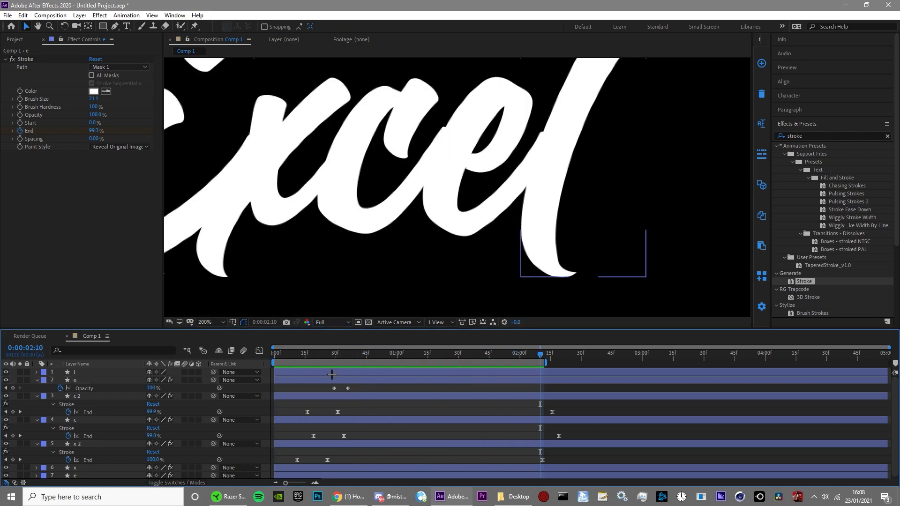
Step: Draw a Pen mask path on the l layer from beyond its upper tip down along the stem's centre
{"action": "left_click", "coordinate": [537, 225]}
{"action": "scroll", "coordinate": [537, 225], "scroll_direction": "down", "scroll_amount": 1}
{"action": "left_click", "coordinate": [115, 26]}
{"action": "scroll", "coordinate": [454, 190], "scroll_direction": "up", "scroll_amount": 1}
{"action": "left_click", "coordinate": [465, 96]}
{"action": "left_click", "coordinate": [407, 160]}
{"action": "left_click", "coordinate": [368, 255]}
{"action": "left_click", "coordinate": [362, 295]}
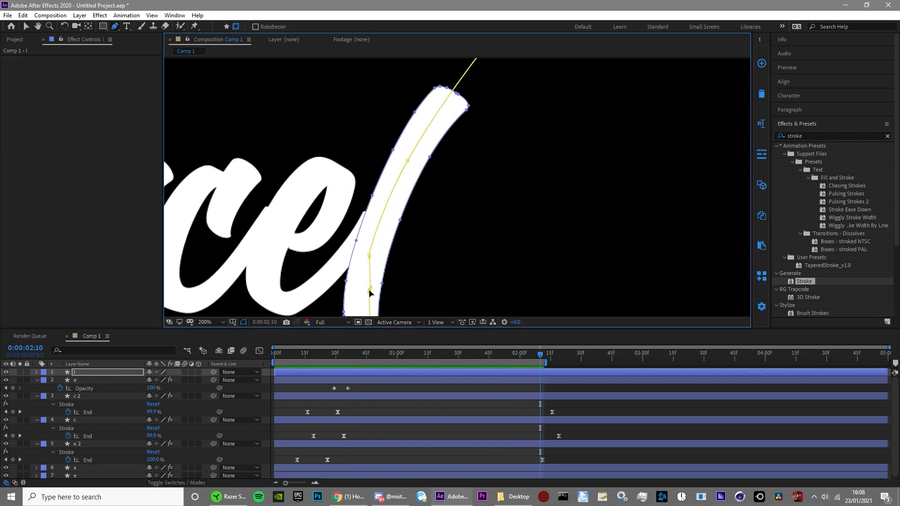
Step: Apply the Stroke effect to the l with Paint Style Reveal Original Image and Brush Size 29.1
{"action": "double_click", "coordinate": [804, 281]}
{"action": "left_click", "coordinate": [120, 147]}
{"action": "left_click", "coordinate": [132, 178]}
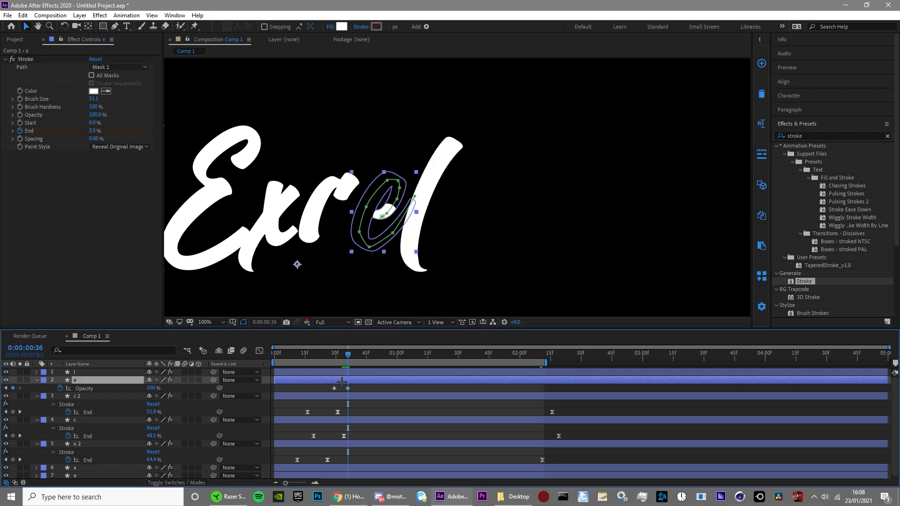
Step: Extend the work area's end to about 2 seconds 30 frames and preview the full word animation
{"action": "scroll", "coordinate": [384, 273], "scroll_direction": "down", "scroll_amount": 2}
{"action": "key", "text": "space"}
{"action": "left_click_drag", "start_coordinate": [348, 355], "coordinate": [274, 355]}
{"action": "left_click_drag", "start_coordinate": [545, 363], "coordinate": [582, 363]}
{"action": "left_click", "coordinate": [611, 392]}
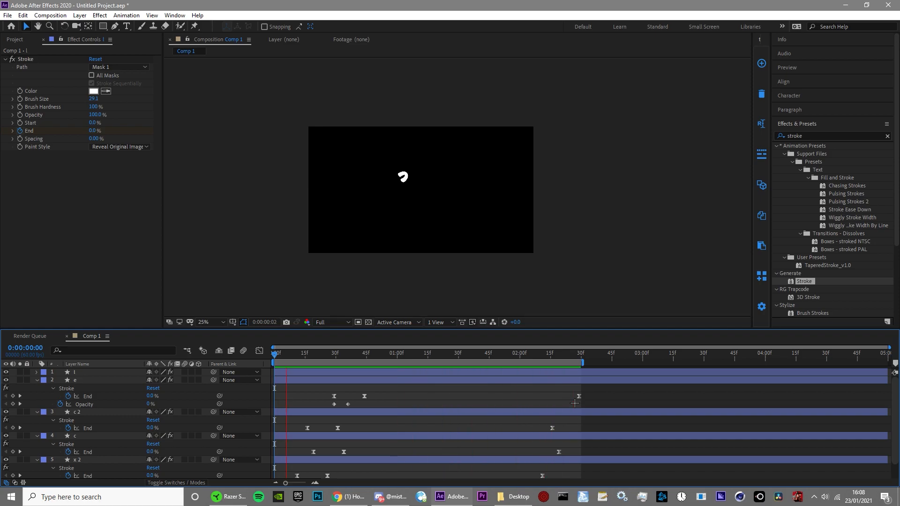
{"action": "left_click", "coordinate": [400, 350]}
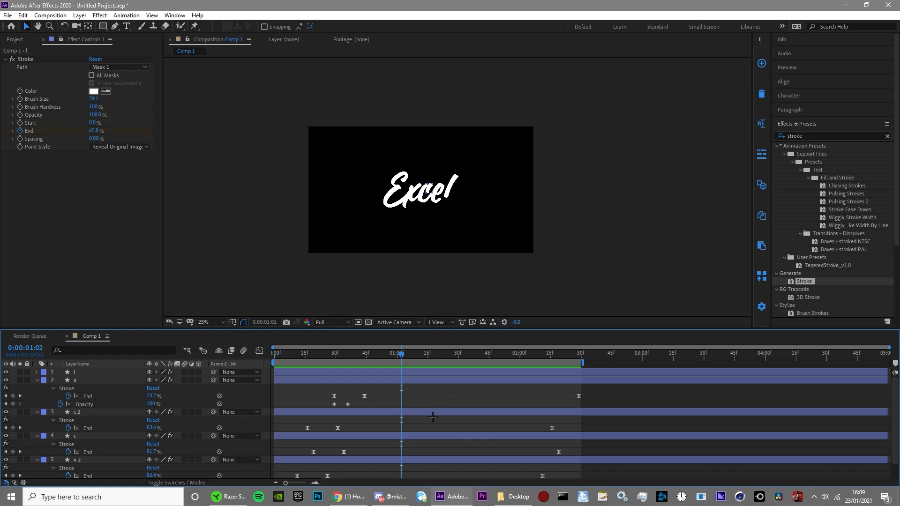
Step: Pre-compose all letter layers into Pre-comp 1 and duplicate the resulting layer
{"action": "key", "text": "ctrl+a"}
{"action": "key", "text": "ctrl+shift+c"}
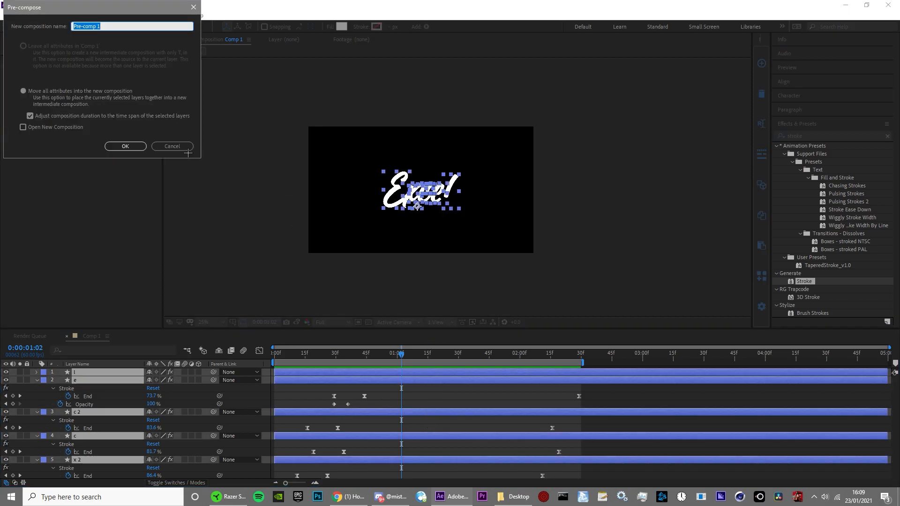
{"action": "key", "text": "Return"}
{"action": "key", "text": "period"}
{"action": "left_click", "coordinate": [342, 389]}
{"action": "left_click", "coordinate": [353, 370]}
{"action": "key", "text": "ctrl+d"}
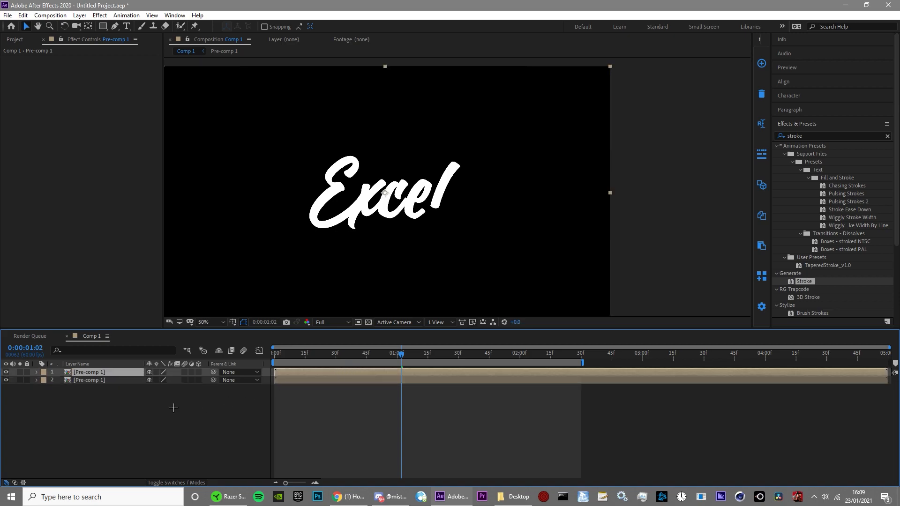
Step: Find the TEXT GRADIENT preset by searching for "text" and apply it to the lower Pre-comp 1 layer
{"action": "left_click", "coordinate": [104, 380]}
{"action": "double_click", "coordinate": [803, 136]}
{"action": "type", "text": "text"}
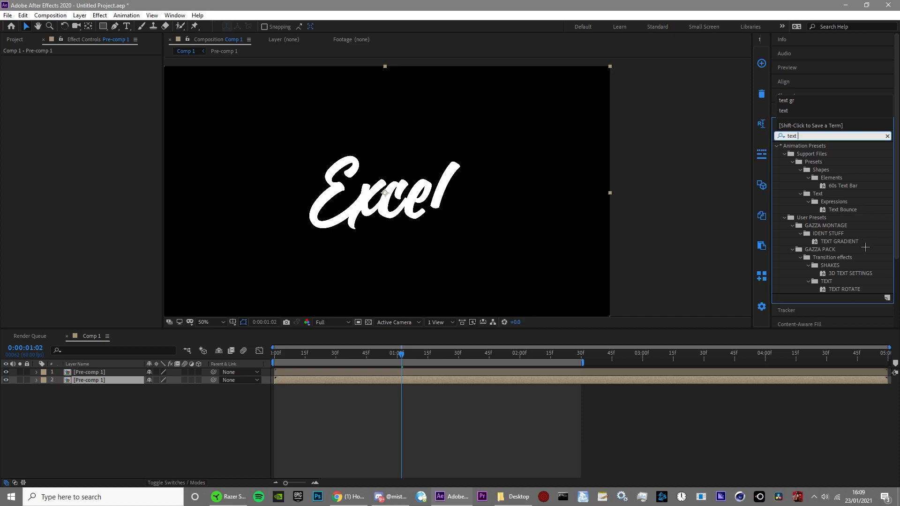
{"action": "double_click", "coordinate": [839, 242]}
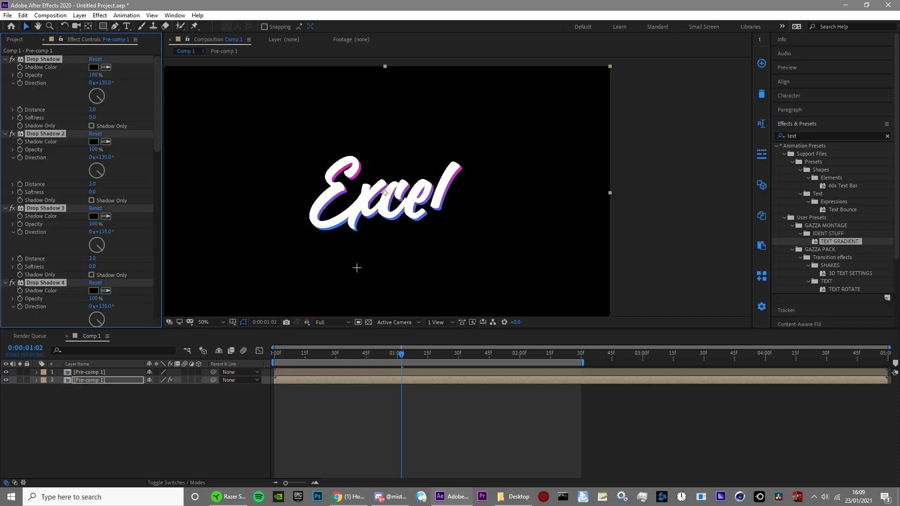
Step: Delete the Gradient Ramp effect from the lower Pre-comp 1 and turn on the transparency grid
{"action": "scroll", "coordinate": [361, 268], "scroll_direction": "up", "scroll_amount": 2}
{"action": "scroll", "coordinate": [71, 211], "scroll_direction": "down", "scroll_amount": 10}
{"action": "left_click", "coordinate": [63, 261]}
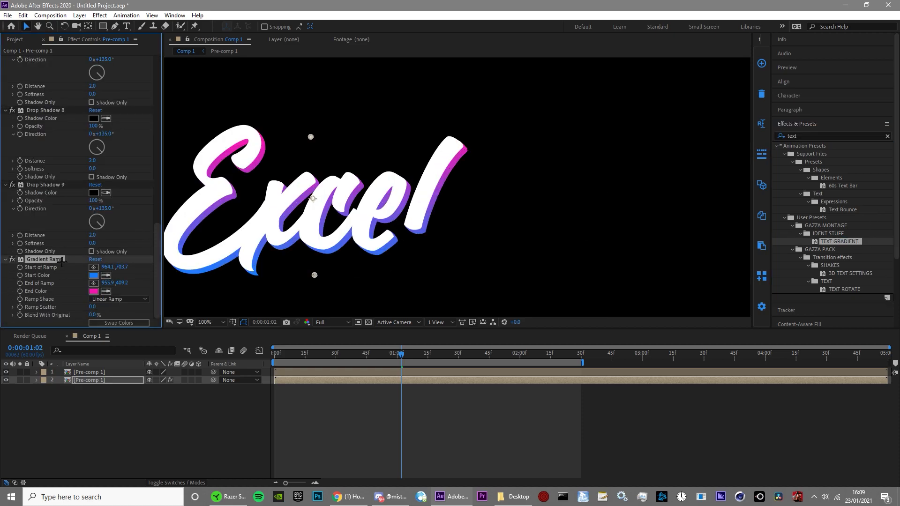
{"action": "key", "text": "Delete"}
{"action": "left_click", "coordinate": [368, 322]}
Step: Delete the Drop Shadow 9 and Drop Shadow 8 effects from the lower Pre-comp 1
{"action": "scroll", "coordinate": [365, 283], "scroll_direction": "down", "scroll_amount": 2}
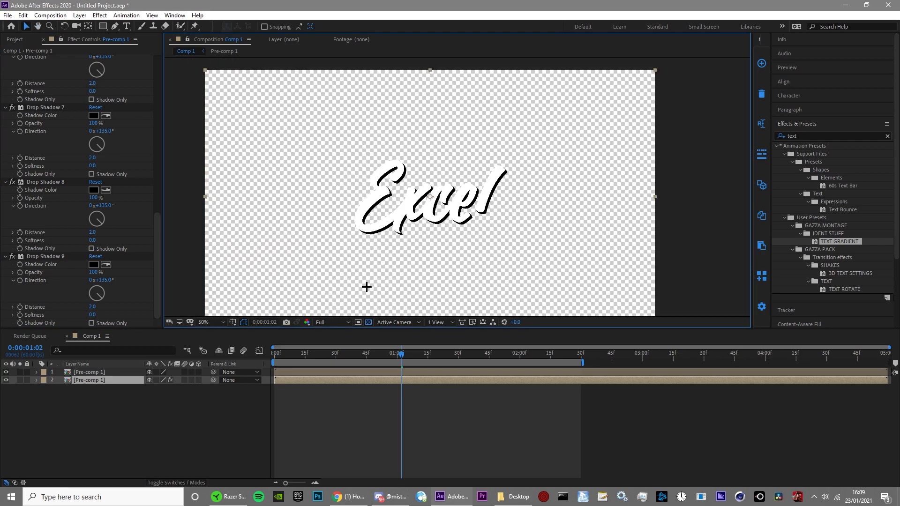
{"action": "left_click", "coordinate": [50, 257]}
{"action": "key", "text": "Delete"}
{"action": "left_click", "coordinate": [44, 256]}
{"action": "key", "text": "Delete"}
Step: Find the Fill effect, apply it to the lower Pre-comp 1 layer and set its colour to dark grey 2A2A2A
{"action": "left_click", "coordinate": [808, 134]}
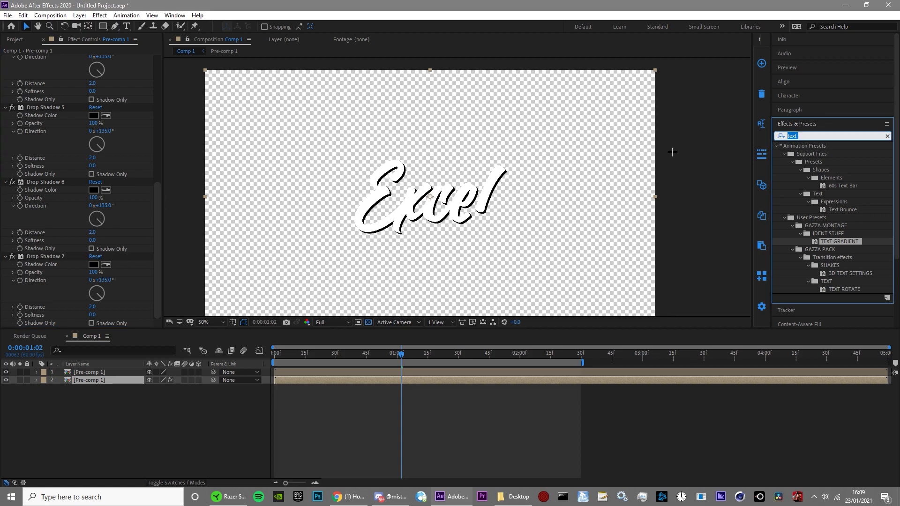
{"action": "type", "text": "fill"}
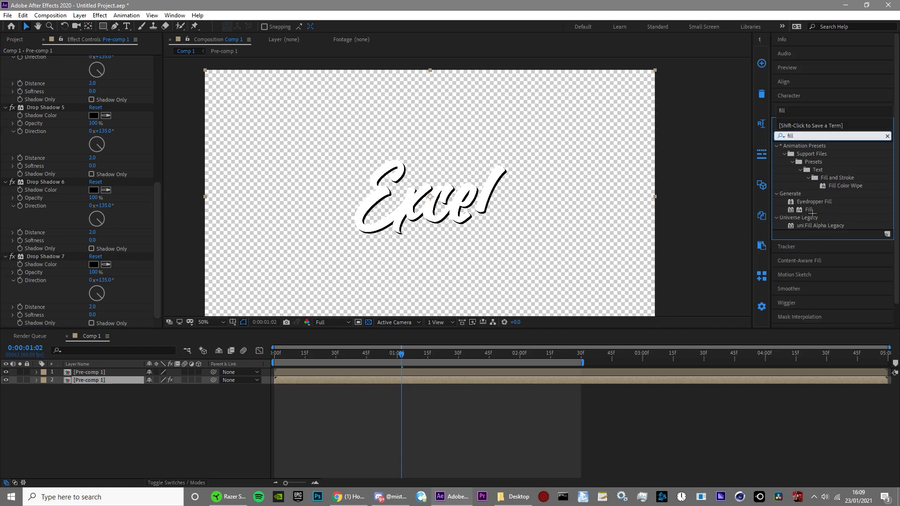
{"action": "double_click", "coordinate": [809, 209]}
{"action": "left_click", "coordinate": [94, 291]}
{"action": "left_click_drag", "start_coordinate": [19, 121], "coordinate": [1, 123]}
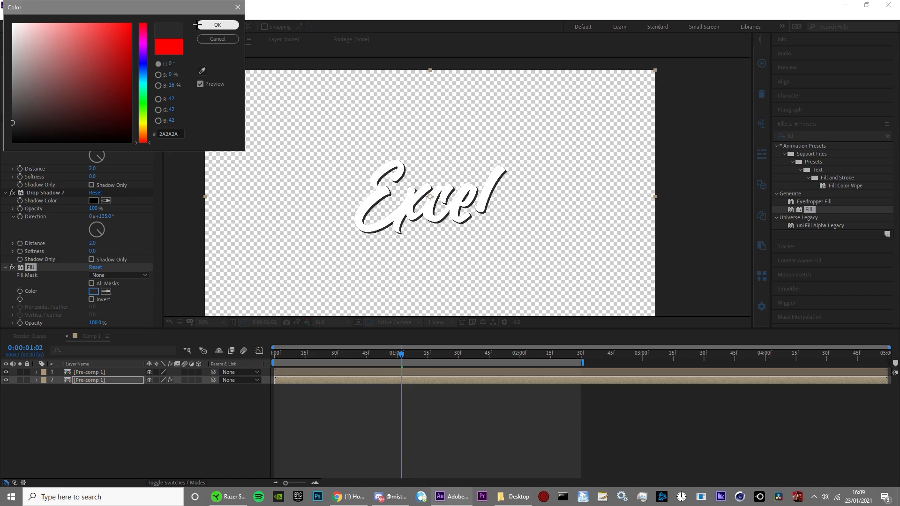
{"action": "left_click", "coordinate": [218, 25]}
Step: Preview the shaded word animation and return to the beginning of the timeline
{"action": "right_click", "coordinate": [228, 97]}
{"action": "left_click", "coordinate": [409, 420]}
{"action": "scroll", "coordinate": [434, 276], "scroll_direction": "up", "scroll_amount": 1}
{"action": "key", "text": "space"}
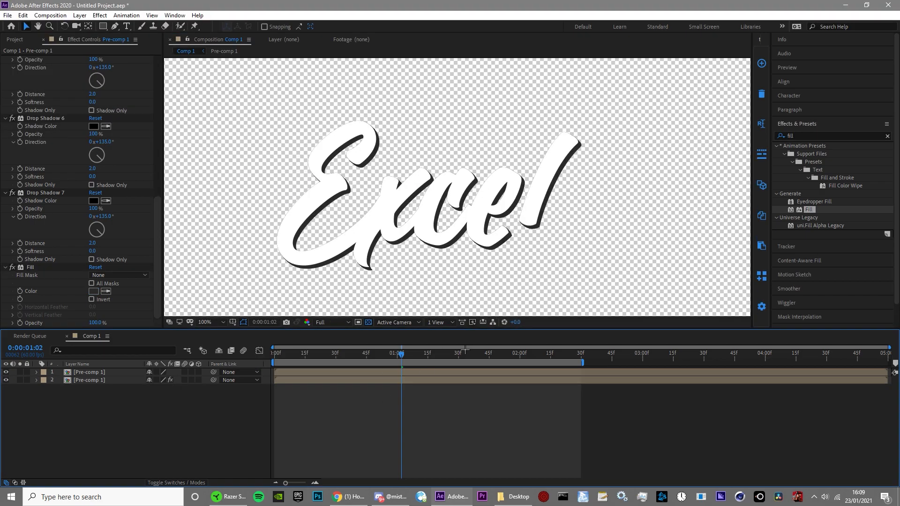
{"action": "scroll", "coordinate": [505, 253], "scroll_direction": "down", "scroll_amount": 1}
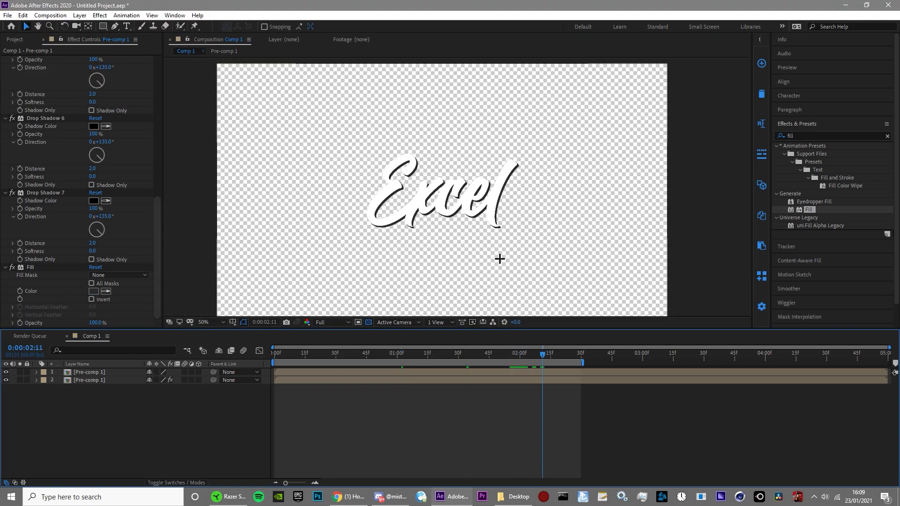
{"action": "scroll", "coordinate": [499, 259], "scroll_direction": "up", "scroll_amount": 1}
{"action": "left_click_drag", "start_coordinate": [370, 356], "coordinate": [271, 382]}
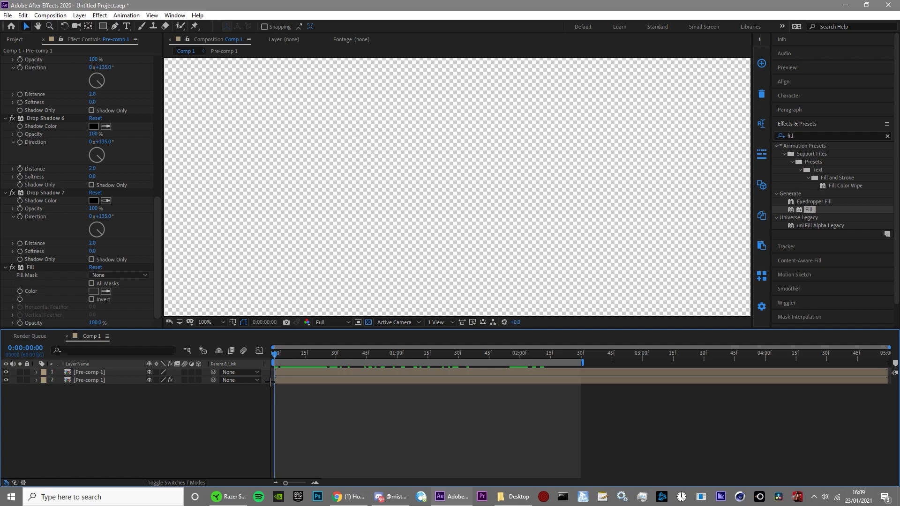
Step: Pre-compose both Pre-comp 1 layers together as Pre-comp 2 and duplicate the resulting layer
{"action": "left_click", "coordinate": [321, 372]}
{"action": "left_click", "coordinate": [320, 380], "text": "shift"}
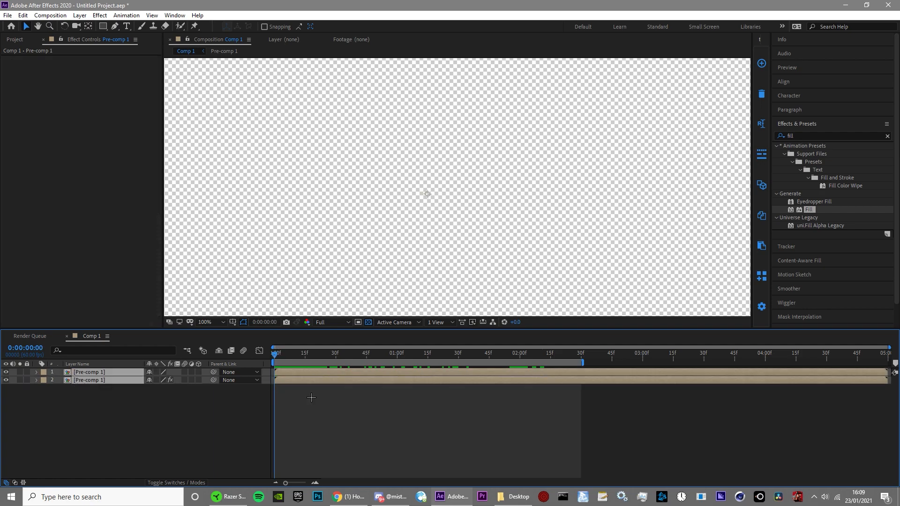
{"action": "key", "text": "ctrl+shift+c"}
{"action": "left_click", "coordinate": [133, 148]}
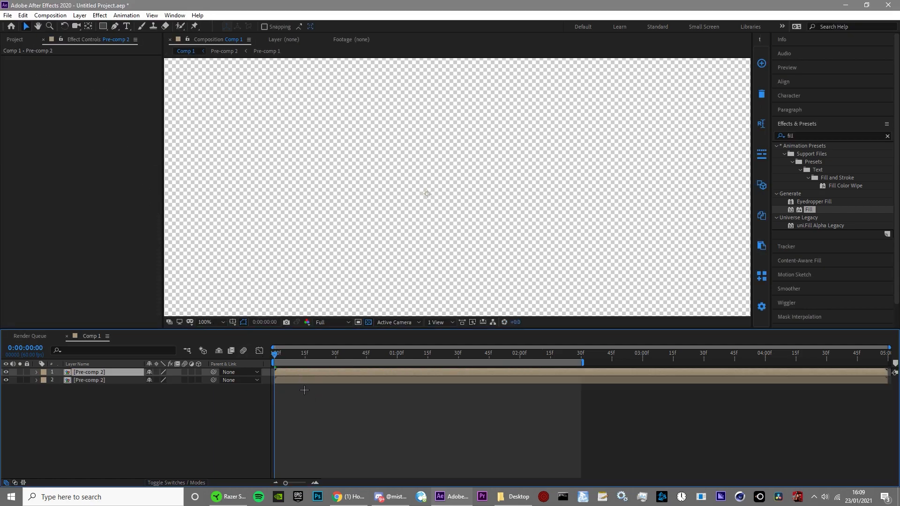
Step: Apply the Fill effect to the upper Pre-comp 2 layer and set its colour to white FFFFFF
{"action": "left_click", "coordinate": [807, 210]}
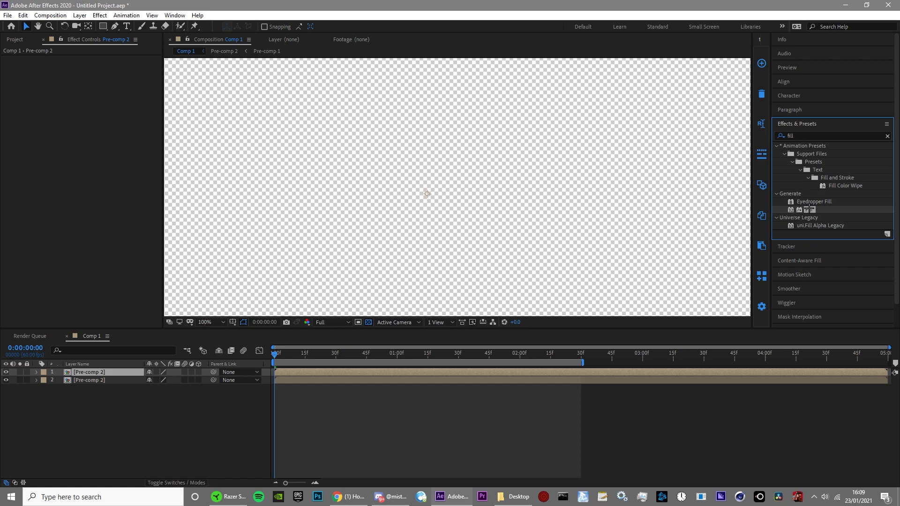
{"action": "left_click_drag", "start_coordinate": [810, 206], "coordinate": [184, 124]}
{"action": "left_click", "coordinate": [93, 83]}
{"action": "left_click_drag", "start_coordinate": [85, 81], "coordinate": [12, 4]}
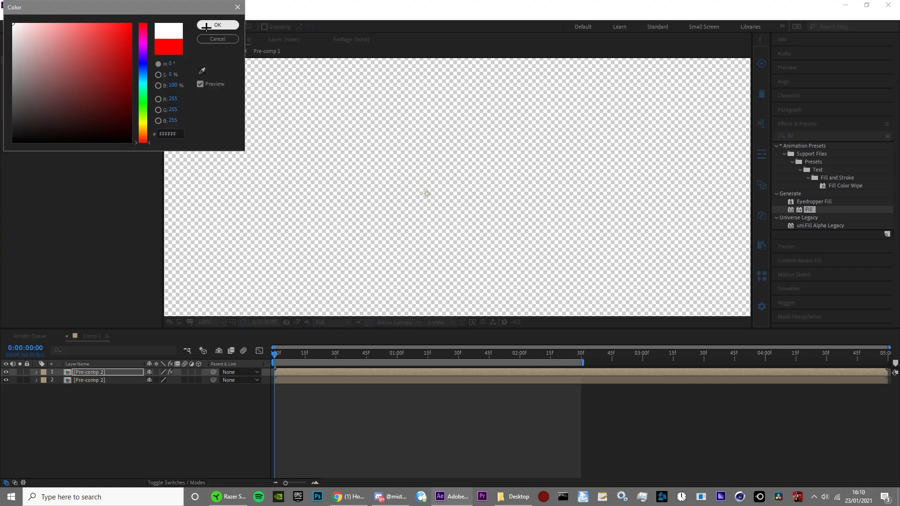
{"action": "left_click", "coordinate": [209, 26]}
Step: At 0:00:01:03, draw a narrow slanted mask before the word on the upper Pre-comp 2 and keyframe its Mask Path
{"action": "left_click_drag", "start_coordinate": [363, 352], "coordinate": [402, 369]}
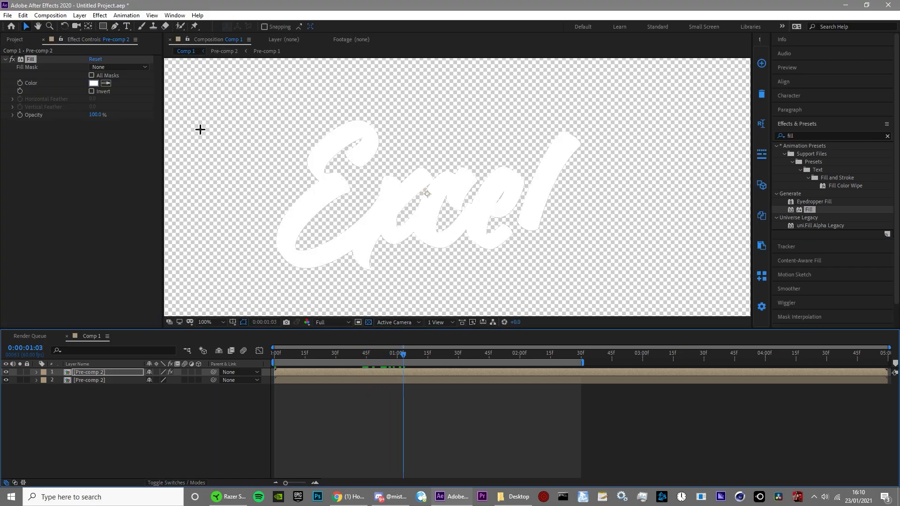
{"action": "left_click", "coordinate": [114, 26]}
{"action": "scroll", "coordinate": [254, 99], "scroll_direction": "down", "scroll_amount": 3}
{"action": "scroll", "coordinate": [339, 180], "scroll_direction": "up", "scroll_amount": 2}
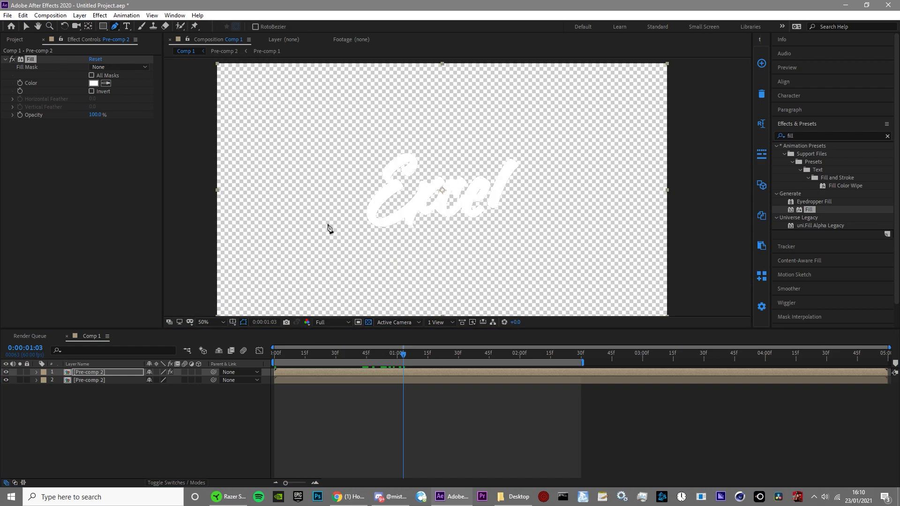
{"action": "left_click", "coordinate": [321, 256]}
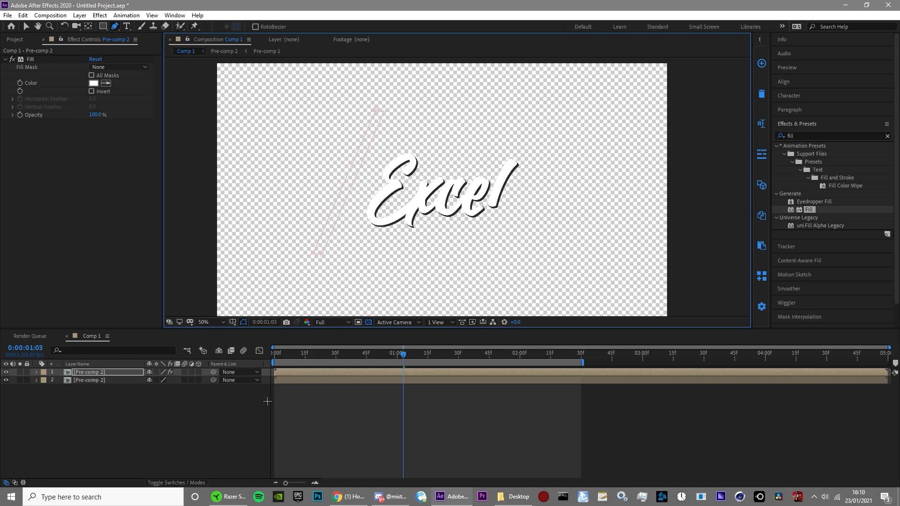
{"action": "key", "text": "m"}
{"action": "left_click", "coordinate": [69, 388]}
Step: At 0:00:01:45, move the slanted mask across the word to its last letter to keyframe the sweep
{"action": "left_click_drag", "start_coordinate": [398, 365], "coordinate": [486, 399]}
{"action": "key", "text": "comma"}
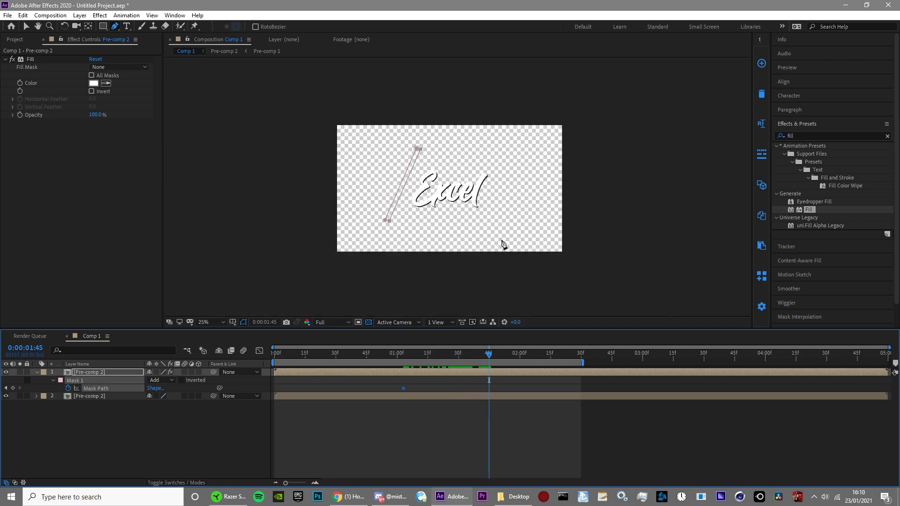
{"action": "key", "text": "shift+Right"}
{"action": "key", "text": "shift+Right"}
{"action": "key", "text": "shift+Right"}
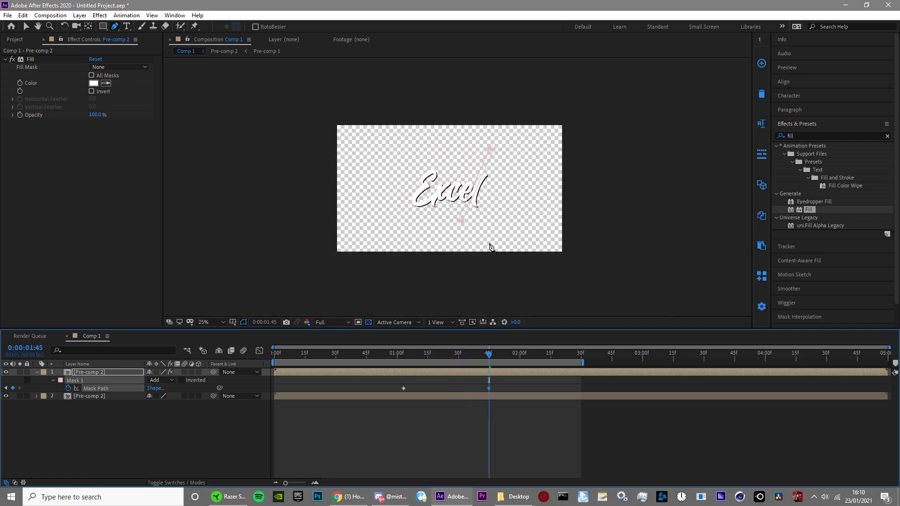
{"action": "key", "text": "period"}
Step: Check the mask sweep mid-word and set the mask's feather to 10 pixels
{"action": "left_click_drag", "start_coordinate": [475, 358], "coordinate": [429, 354]}
{"action": "left_click", "coordinate": [477, 419]}
{"action": "scroll", "coordinate": [574, 254], "scroll_direction": "up", "scroll_amount": 2}
{"action": "scroll", "coordinate": [573, 254], "scroll_direction": "down", "scroll_amount": 1}
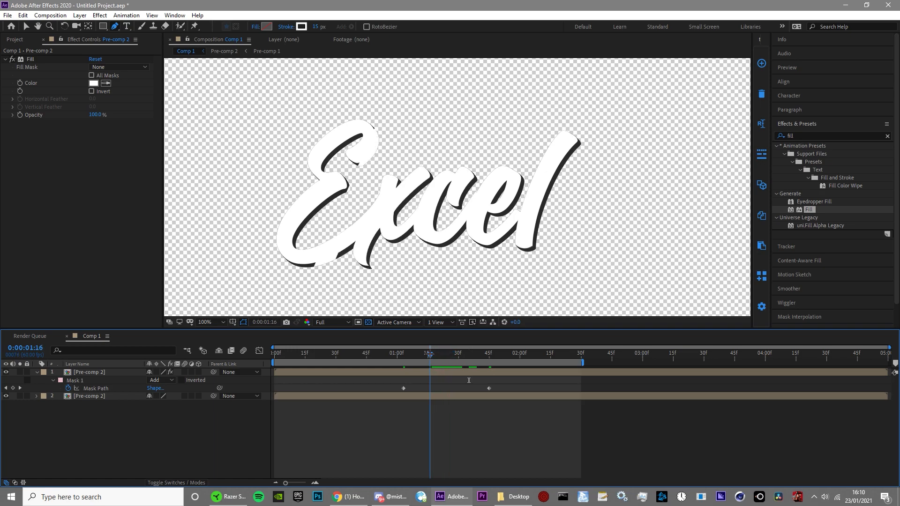
{"action": "left_click", "coordinate": [424, 372]}
{"action": "key", "text": "f"}
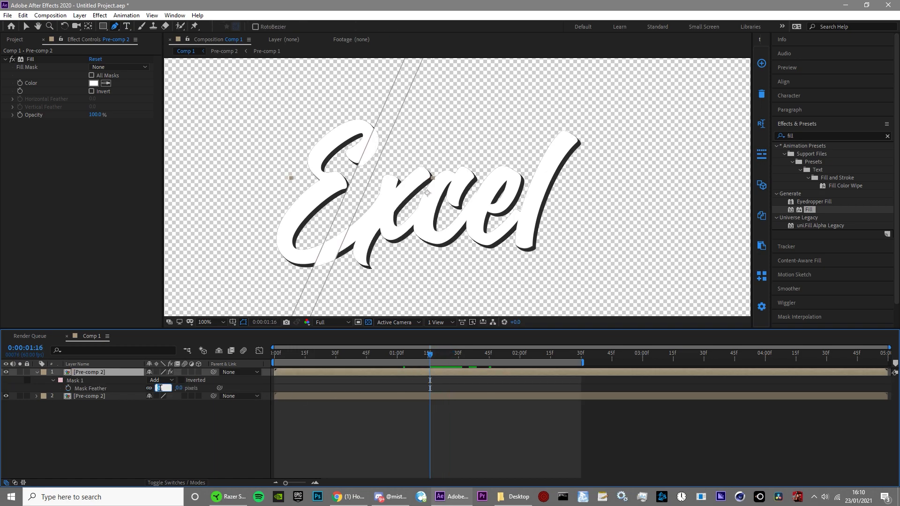
{"action": "type", "text": "10"}
{"action": "key", "text": "Return"}
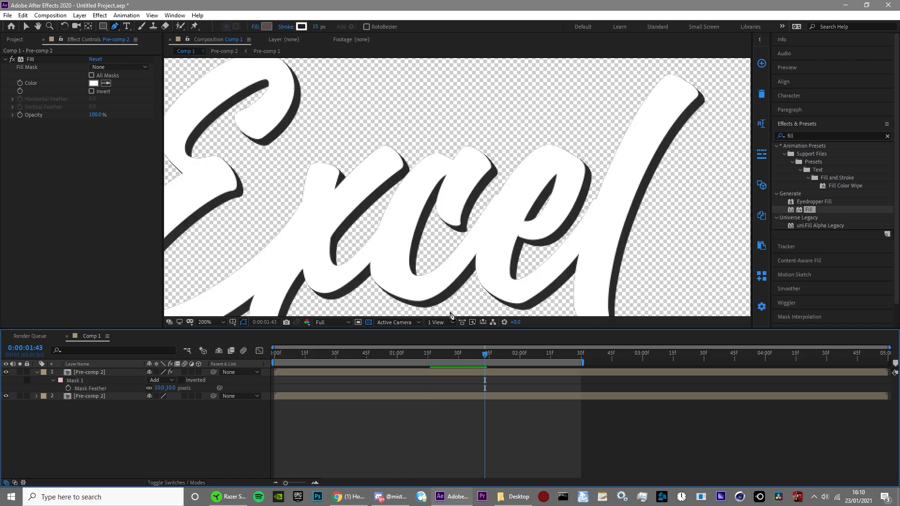
Step: Open Pre-comp 2 and set the Fill colour of its lower Pre-comp 1 layer to grey 686868
{"action": "double_click", "coordinate": [438, 397]}
{"action": "left_click", "coordinate": [135, 380]}
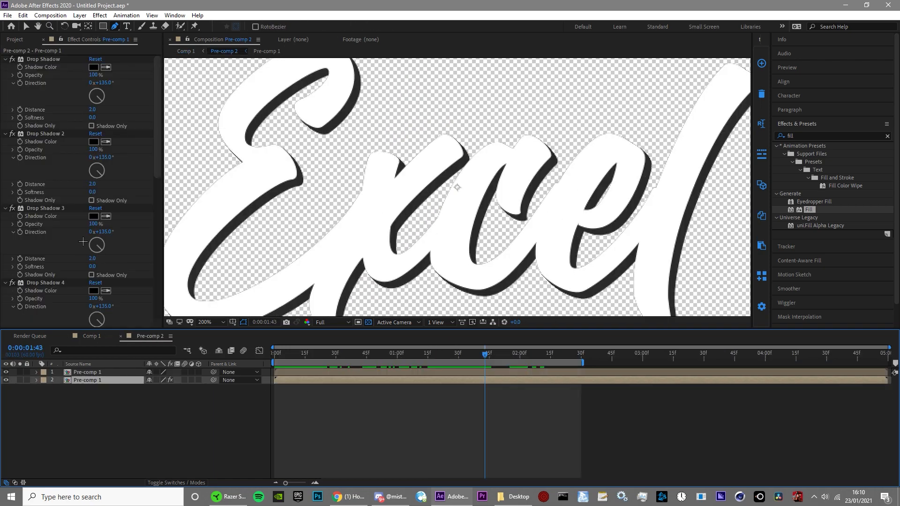
{"action": "scroll", "coordinate": [153, 145], "scroll_direction": "down", "scroll_amount": 6}
{"action": "left_click", "coordinate": [94, 291]}
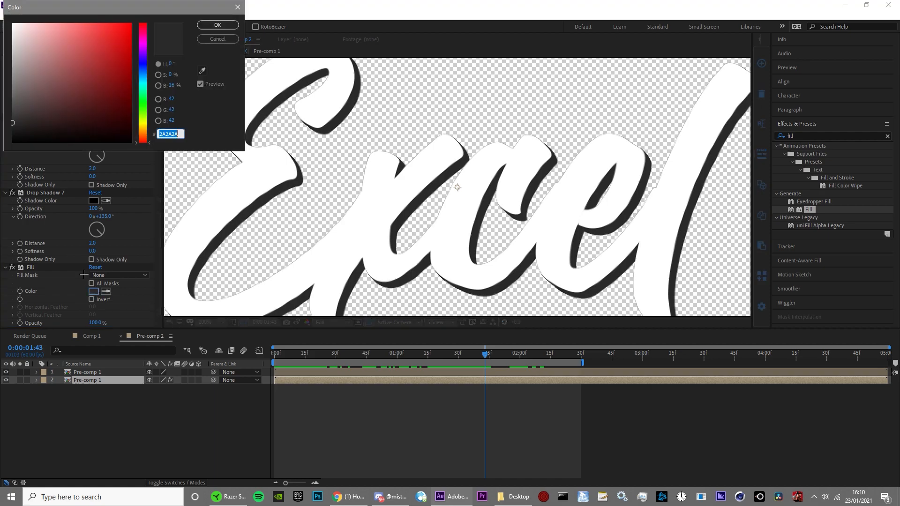
{"action": "left_click_drag", "start_coordinate": [10, 117], "coordinate": [2, 93]}
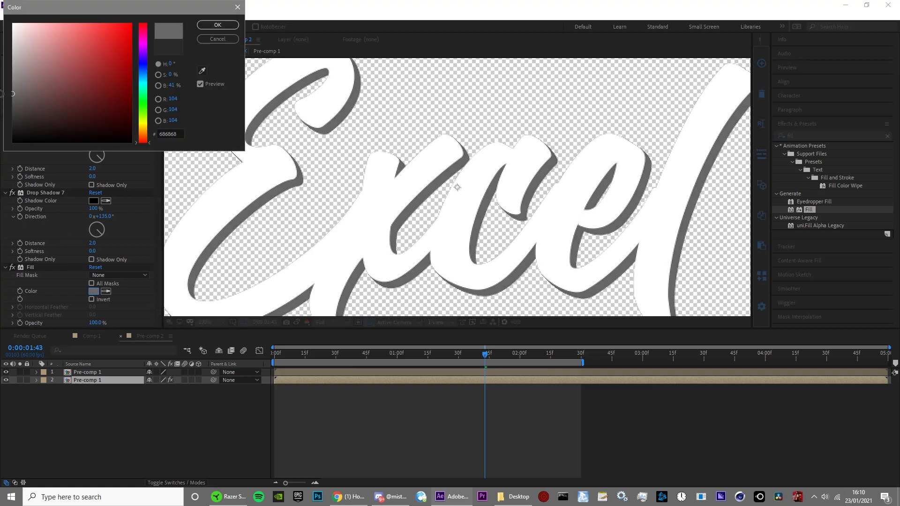
{"action": "left_click", "coordinate": [218, 25]}
{"action": "scroll", "coordinate": [458, 185], "scroll_direction": "down", "scroll_amount": 1}
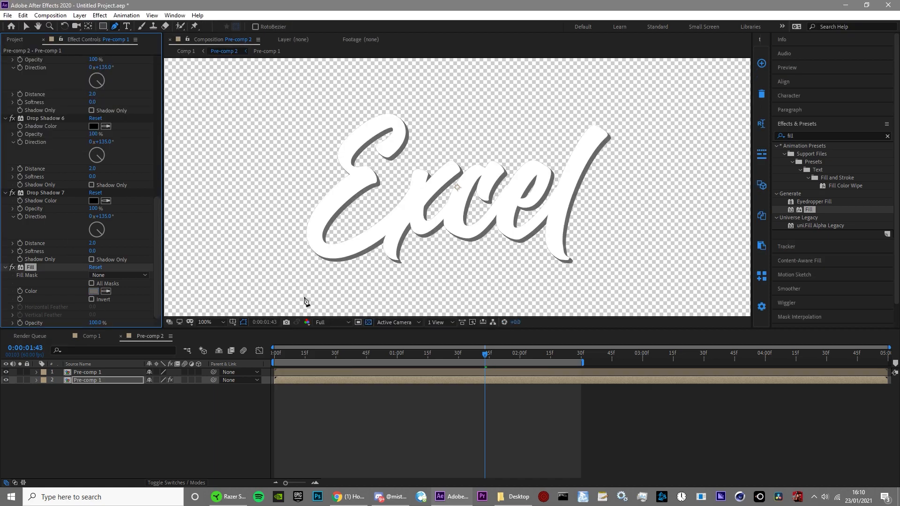
Step: Return to Comp 1 and preview the animation from the start
{"action": "left_click", "coordinate": [92, 337]}
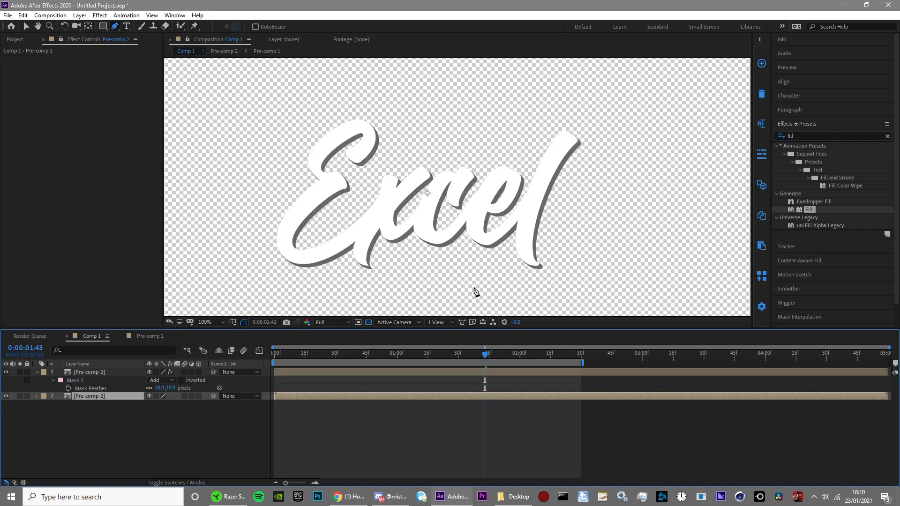
{"action": "left_click_drag", "start_coordinate": [486, 359], "coordinate": [212, 348]}
{"action": "scroll", "coordinate": [338, 267], "scroll_direction": "down", "scroll_amount": 1}
{"action": "key", "text": "space"}
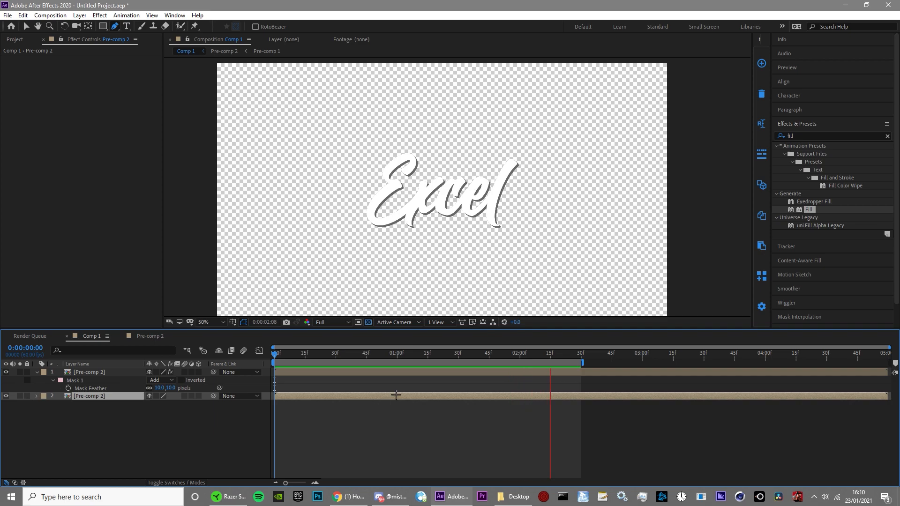
{"action": "key", "text": "space"}
Step: Speed up the sweep by moving the last Mask Path keyframe to about 0:00:01:23, set the mask feather to 30 pixels and preview
{"action": "left_click", "coordinate": [404, 357]}
{"action": "left_click", "coordinate": [394, 374]}
{"action": "key", "text": "m"}
{"action": "left_click", "coordinate": [96, 388]}
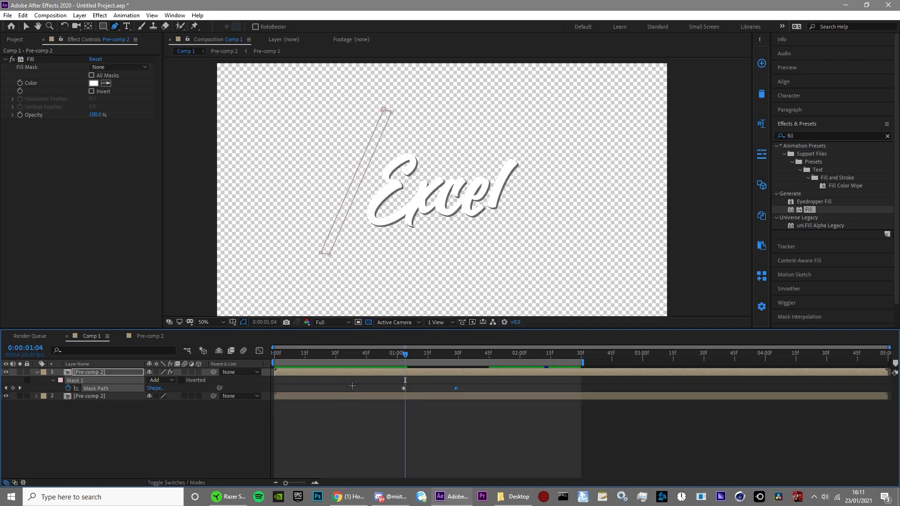
{"action": "key", "text": "f"}
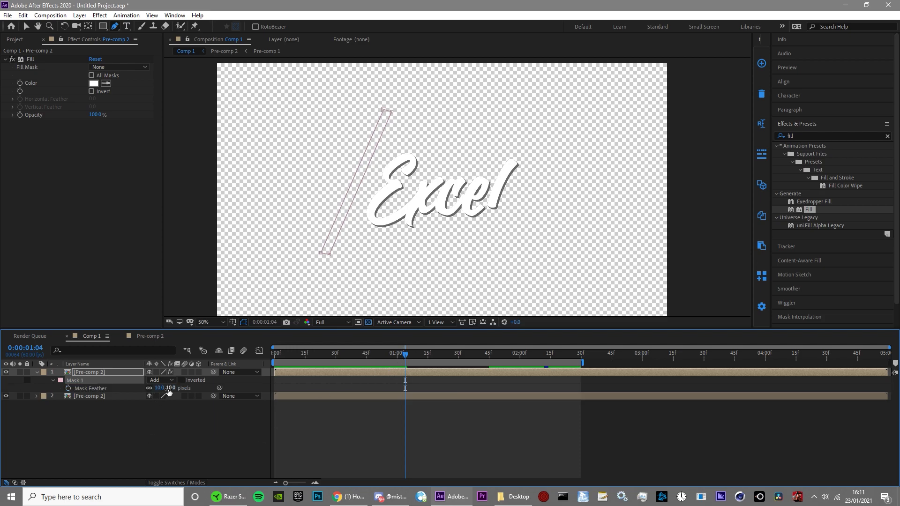
{"action": "key", "text": "m"}
{"action": "key", "text": "space"}
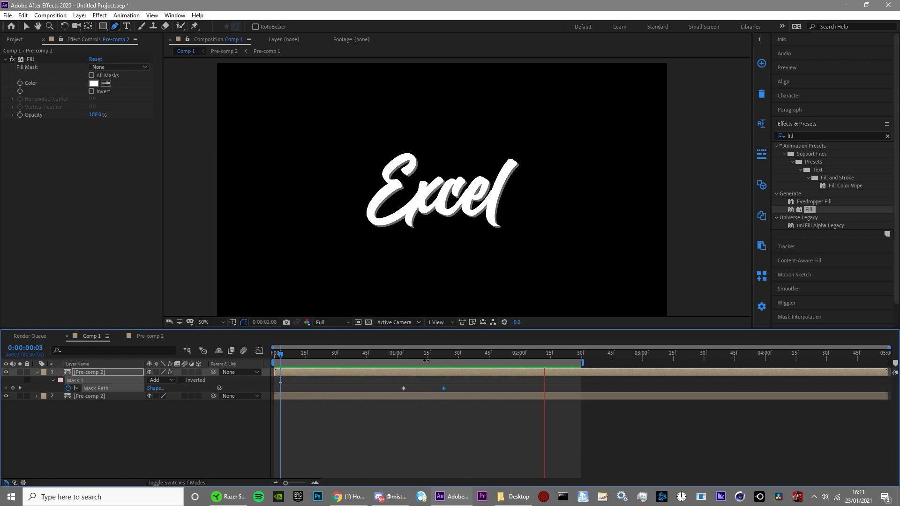
Step: Darken the Fill colour of the lower Pre-comp 1 layer inside Pre-comp 2 to 4C4C4C
{"action": "left_click", "coordinate": [150, 336]}
{"action": "left_click", "coordinate": [158, 180]}
{"action": "left_click", "coordinate": [157, 177]}
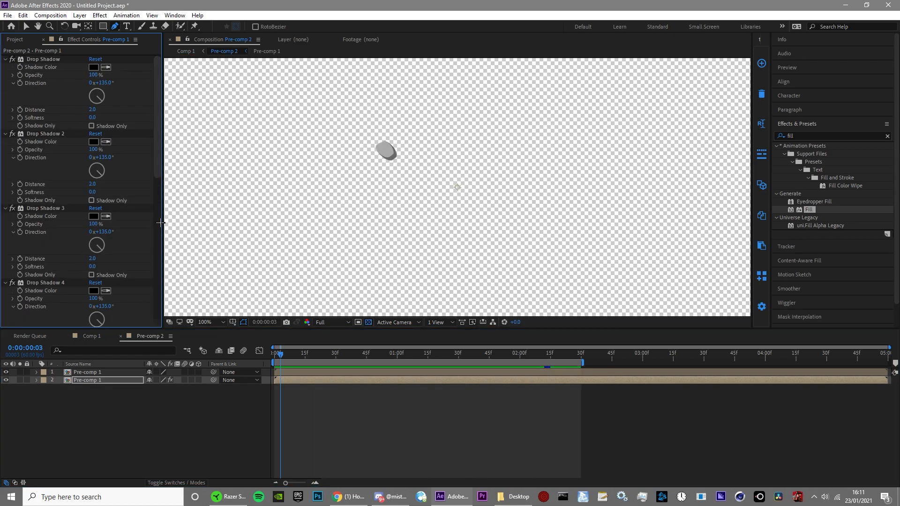
{"action": "left_click_drag", "start_coordinate": [160, 171], "coordinate": [159, 322]}
{"action": "left_click", "coordinate": [94, 291]}
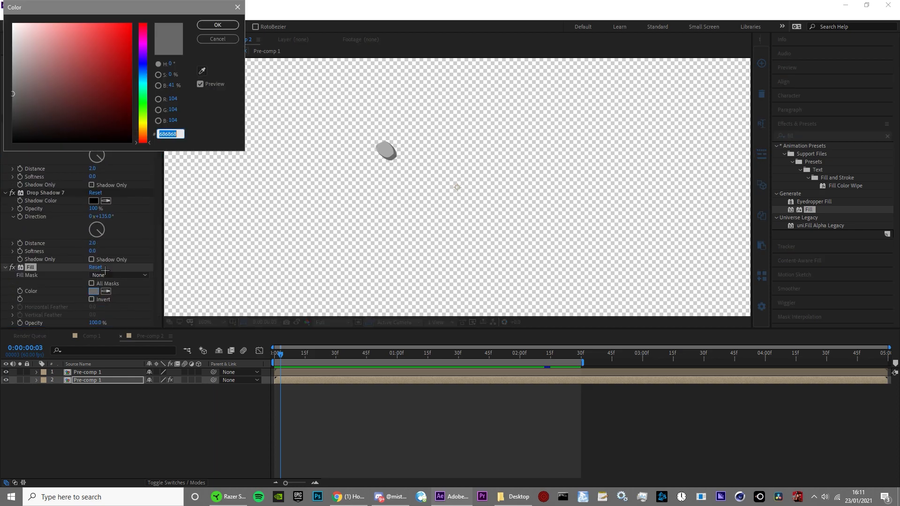
{"action": "left_click_drag", "start_coordinate": [3, 101], "coordinate": [4, 106]}
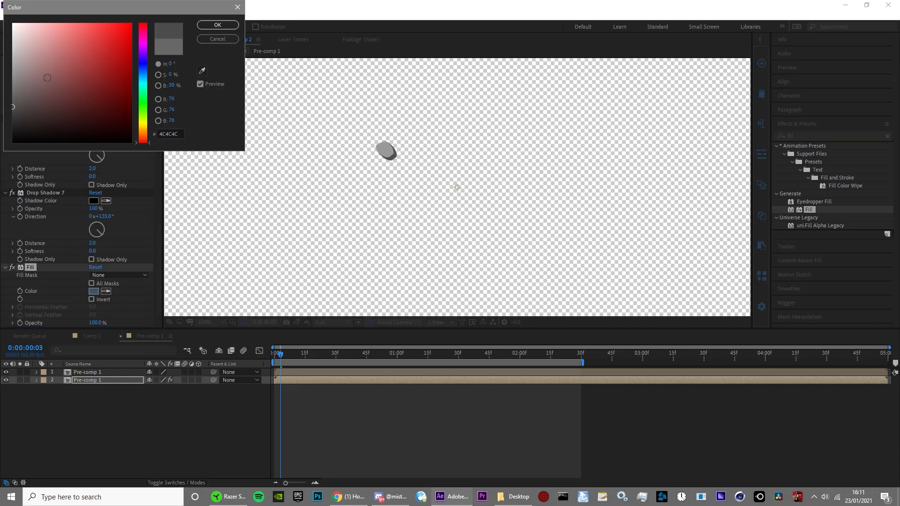
{"action": "left_click", "coordinate": [218, 25]}
Step: In Comp 1, shift both Mask Path keyframes later so the sweep runs from 0:00:01:36 to about 0:00:01:56
{"action": "left_click", "coordinate": [93, 336]}
{"action": "left_click_drag", "start_coordinate": [282, 355], "coordinate": [530, 443]}
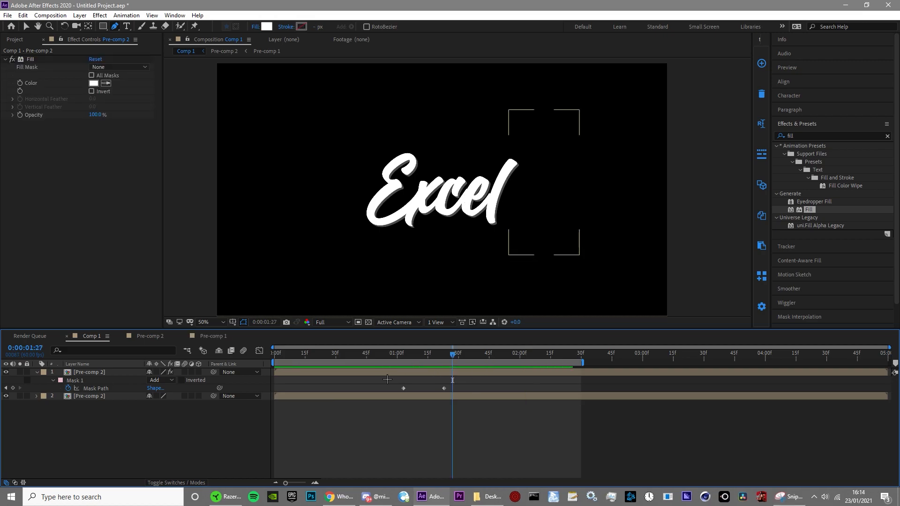
{"action": "left_click_drag", "start_coordinate": [384, 378], "coordinate": [511, 400]}
{"action": "left_click_drag", "start_coordinate": [461, 360], "coordinate": [505, 385]}
Step: Show all mask properties of the upper Pre-comp 2 layer and duplicate Mask 1 as Mask 2
{"action": "left_click", "coordinate": [491, 415]}
{"action": "left_click", "coordinate": [484, 373]}
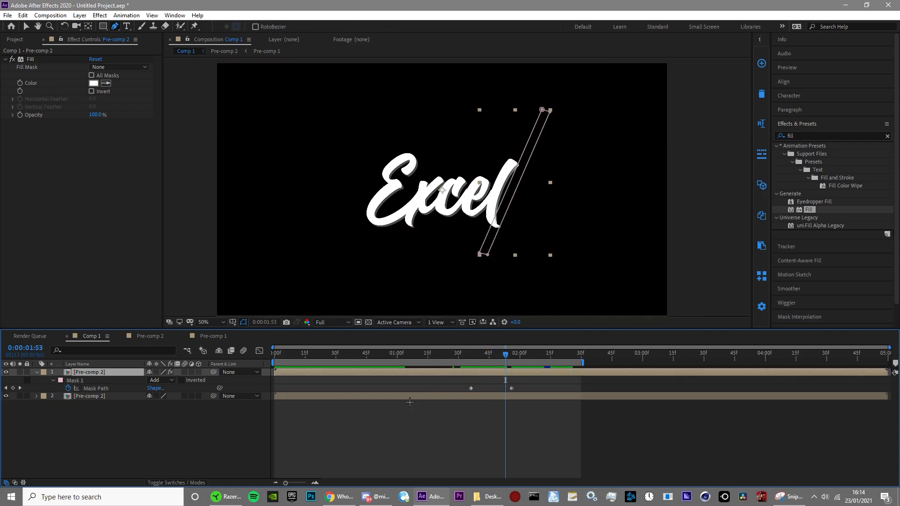
{"action": "key", "text": "m"}
{"action": "key", "text": "m"}
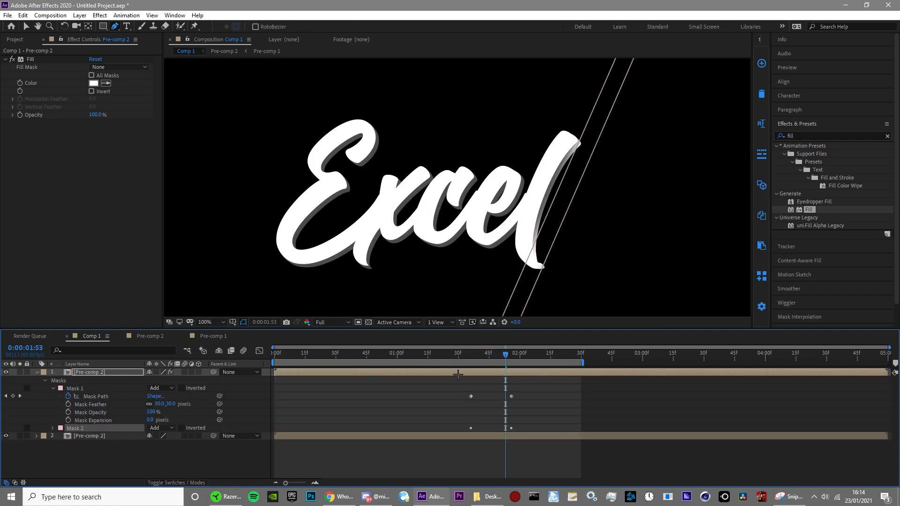
Step: At the first sweep keyframe, 0:00:01:36, shift Mask 2 left so it sits just beside Mask 1
{"action": "left_click", "coordinate": [470, 353]}
{"action": "key", "text": "Left"}
{"action": "key", "text": "Left"}
{"action": "key", "text": "Left"}
{"action": "key", "text": "Left"}
{"action": "key", "text": "Left"}
{"action": "key", "text": "Left"}
{"action": "key", "text": "Left"}
{"action": "key", "text": "Left"}
{"action": "key", "text": "Left"}
{"action": "key", "text": "Left"}
{"action": "key", "text": "Left"}
{"action": "key", "text": "Left"}
{"action": "key", "text": "Left"}
{"action": "key", "text": "Left"}
{"action": "key", "text": "Left"}
{"action": "key", "text": "Left"}
{"action": "key", "text": "Left"}
{"action": "key", "text": "Left"}
{"action": "key", "text": "Left"}
{"action": "key", "text": "Left"}
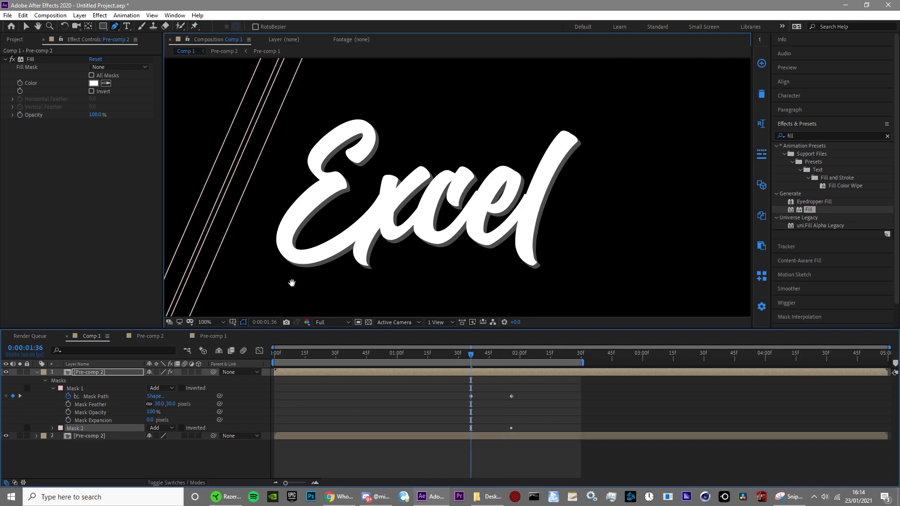
Step: Narrow Mask 2 at 0:00:01:36 by moving its outer bottom and top points inward to form a thin strip
{"action": "left_click_drag", "start_coordinate": [291, 288], "coordinate": [506, 203]}
{"action": "key", "text": "v"}
{"action": "left_click", "coordinate": [358, 214]}
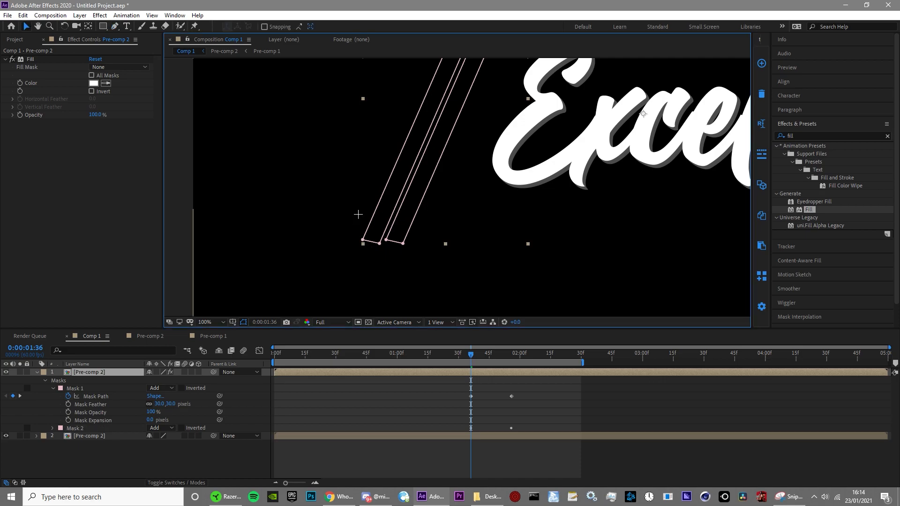
{"action": "left_click_drag", "start_coordinate": [363, 241], "coordinate": [377, 241]}
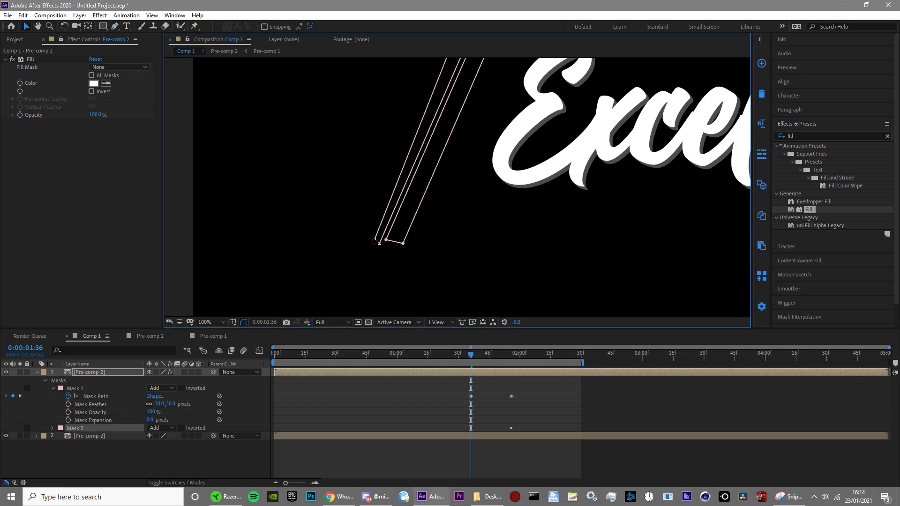
{"action": "left_click_drag", "start_coordinate": [460, 187], "coordinate": [352, 318]}
{"action": "left_click_drag", "start_coordinate": [366, 102], "coordinate": [378, 106]}
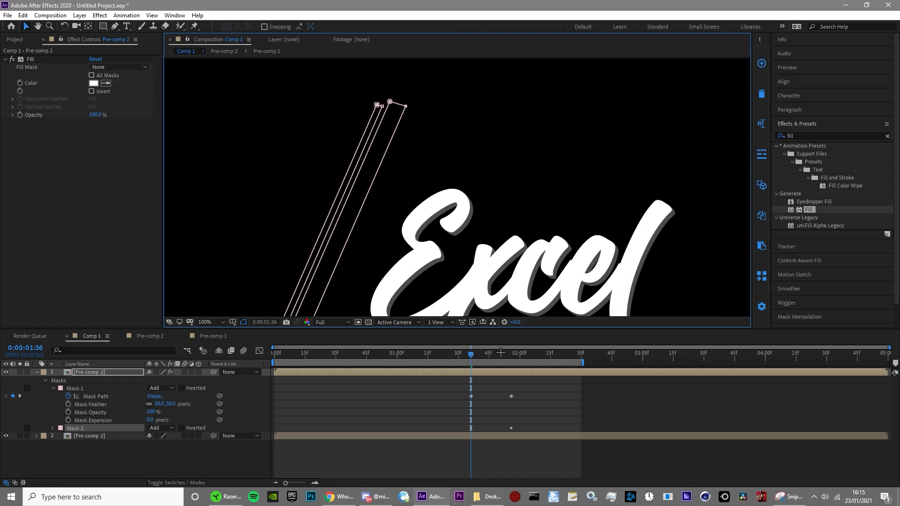
Step: At the last sweep keyframe, 0:00:01:56, shift Mask 2 left so it sits alongside Mask 1
{"action": "left_click_drag", "start_coordinate": [500, 353], "coordinate": [511, 354]}
{"action": "key", "text": "comma"}
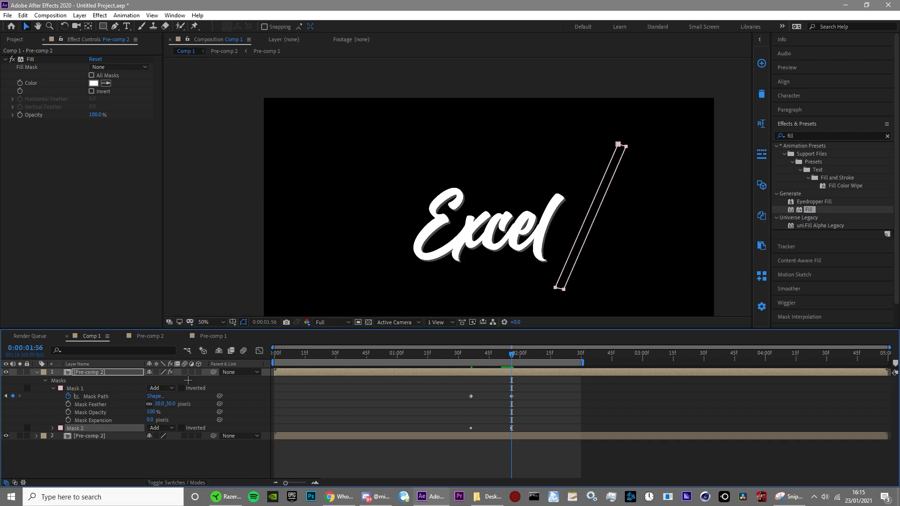
{"action": "key", "text": "Left"}
{"action": "key", "text": "Left"}
{"action": "key", "text": "Left"}
{"action": "key", "text": "Left"}
{"action": "key", "text": "Left"}
{"action": "key", "text": "Left"}
{"action": "key", "text": "Left"}
{"action": "key", "text": "Left"}
{"action": "key", "text": "Left"}
{"action": "key", "text": "Left"}
{"action": "key", "text": "Left"}
{"action": "key", "text": "Left"}
{"action": "key", "text": "Left"}
{"action": "key", "text": "Left"}
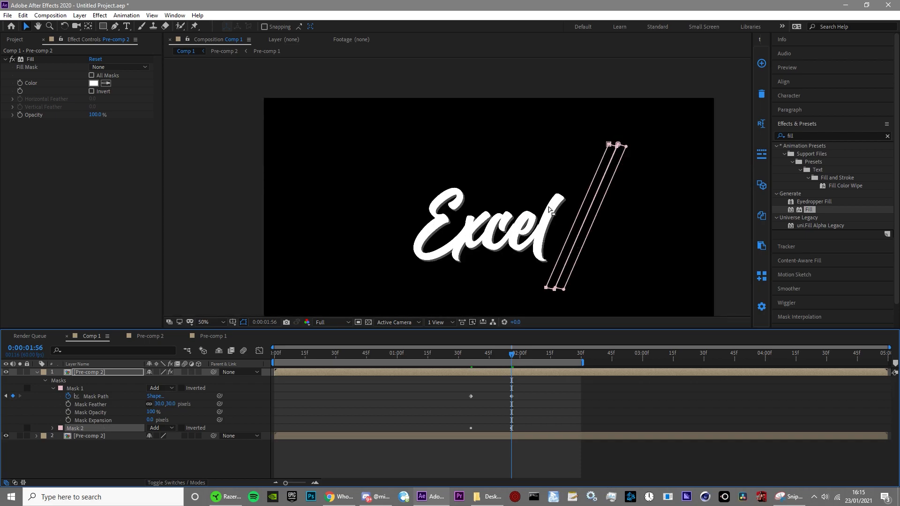
Step: Narrow Mask 2 at 0:00:01:56 by moving its outer top and bottom points inward to match the thin strip
{"action": "scroll", "coordinate": [607, 200], "scroll_direction": "up", "scroll_amount": 4}
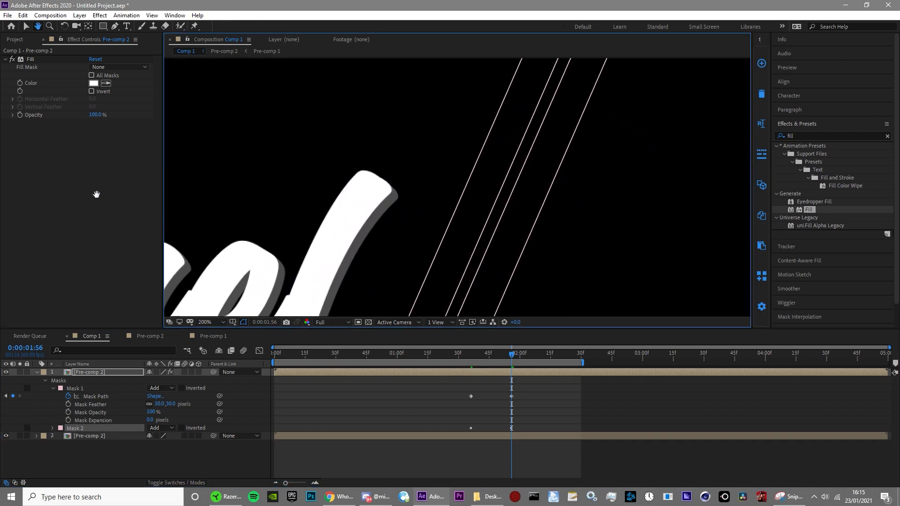
{"action": "left_click", "coordinate": [270, 97]}
{"action": "left_click_drag", "start_coordinate": [406, 138], "coordinate": [430, 143]}
{"action": "left_click_drag", "start_coordinate": [417, 309], "coordinate": [513, 49]}
{"action": "left_click_drag", "start_coordinate": [389, 282], "coordinate": [473, 98]}
{"action": "left_click_drag", "start_coordinate": [346, 239], "coordinate": [373, 243]}
Step: Check the double shine on the word at 0:00:01:45 and back at the first sweep keyframe, 0:00:01:36
{"action": "scroll", "coordinate": [453, 218], "scroll_direction": "down", "scroll_amount": 2}
{"action": "left_click_drag", "start_coordinate": [494, 355], "coordinate": [489, 355]}
{"action": "left_click", "coordinate": [488, 455]}
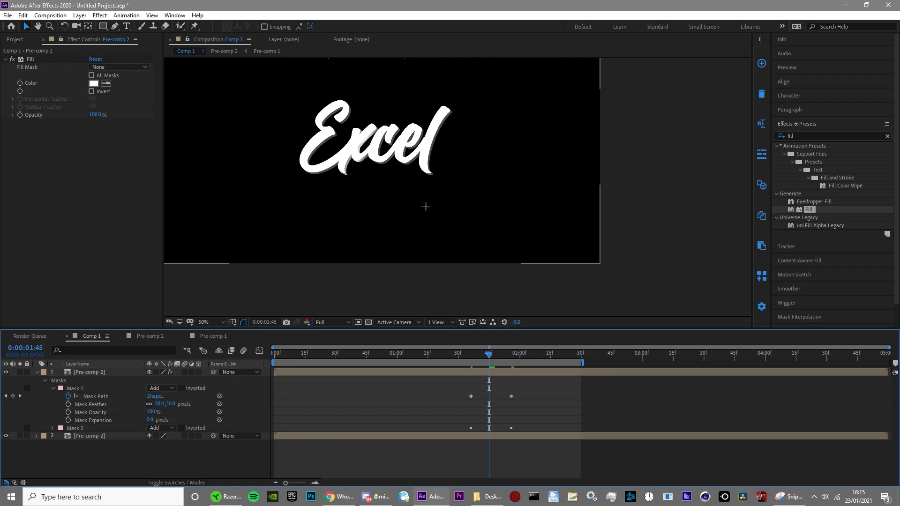
{"action": "scroll", "coordinate": [442, 222], "scroll_direction": "up", "scroll_amount": 1}
{"action": "left_click_drag", "start_coordinate": [364, 189], "coordinate": [536, 227]}
{"action": "scroll", "coordinate": [480, 247], "scroll_direction": "up", "scroll_amount": 1}
{"action": "left_click_drag", "start_coordinate": [485, 354], "coordinate": [471, 355]}
{"action": "scroll", "coordinate": [490, 203], "scroll_direction": "down", "scroll_amount": 2}
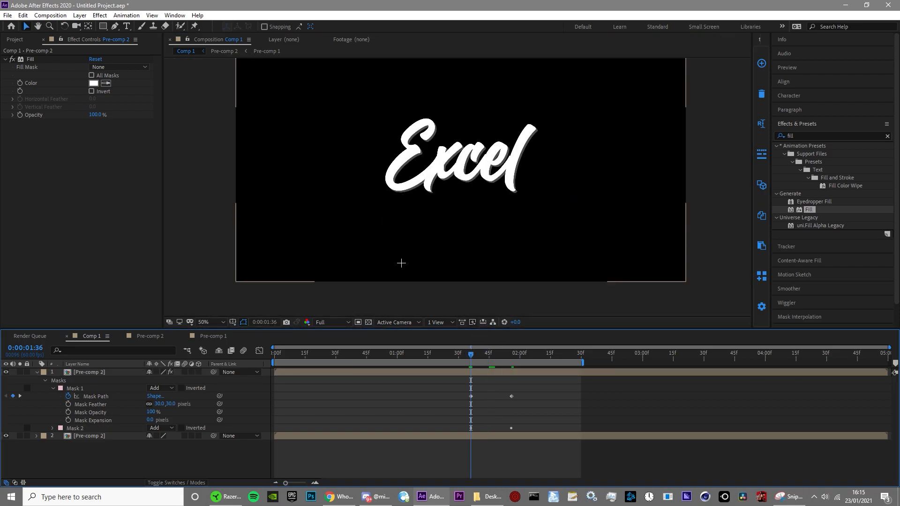
Step: Set the feather of Mask 1 and Mask 2 on the upper Pre-comp 2 layer to 10 pixels and preview the shine
{"action": "left_click", "coordinate": [477, 370]}
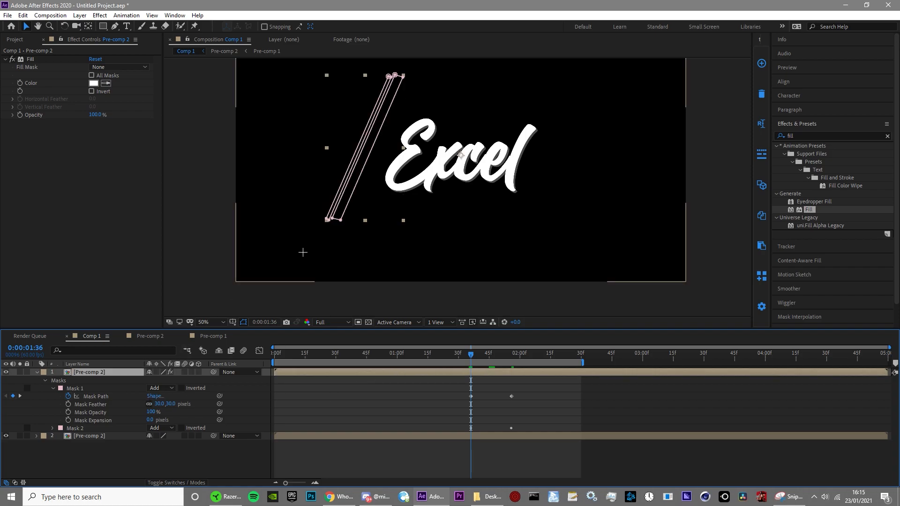
{"action": "key", "text": "u"}
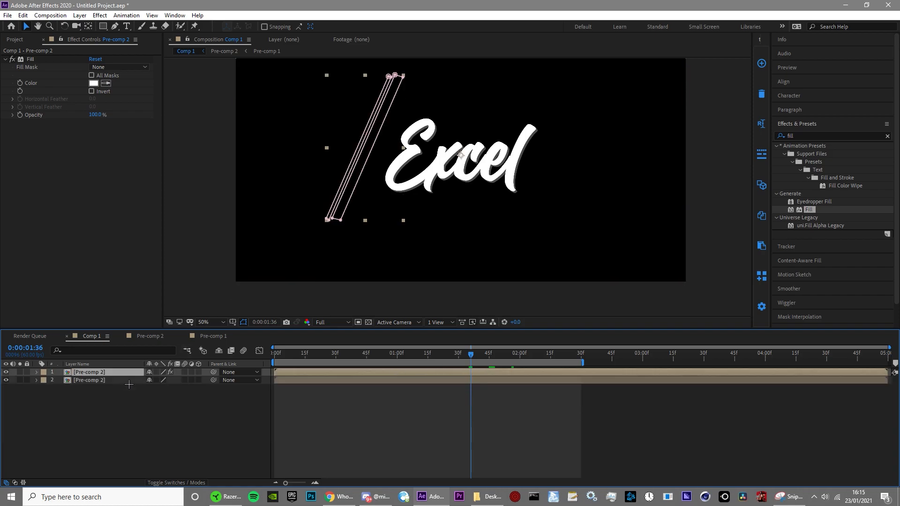
{"action": "key", "text": "f"}
{"action": "left_click", "coordinate": [160, 404]}
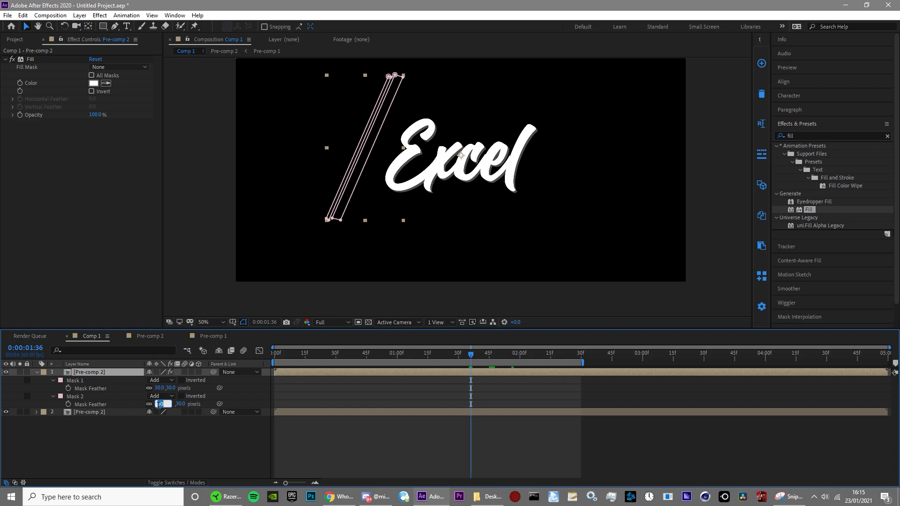
{"action": "type", "text": "10"}
{"action": "left_click", "coordinate": [167, 434]}
{"action": "left_click", "coordinate": [160, 388]}
{"action": "type", "text": "10"}
{"action": "key", "text": "Return"}
{"action": "left_click", "coordinate": [487, 424]}
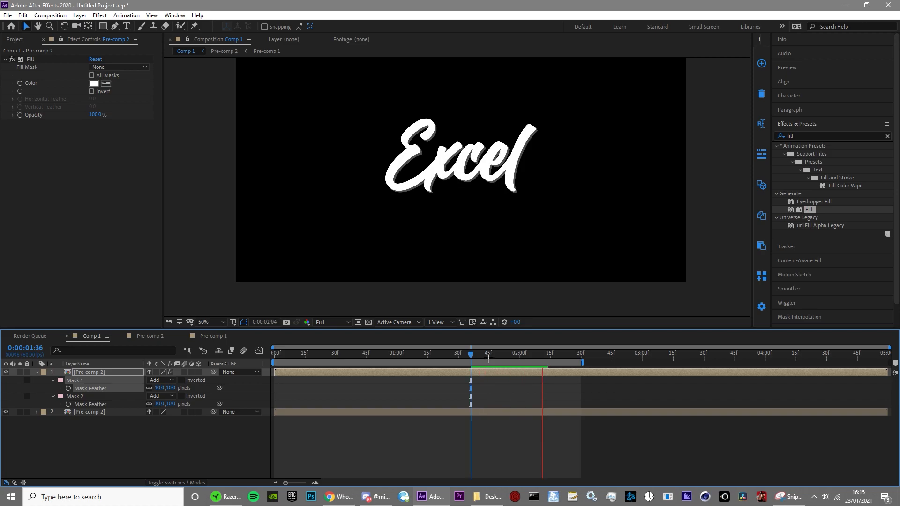
{"action": "left_click_drag", "start_coordinate": [488, 358], "coordinate": [499, 359]}
{"action": "left_click", "coordinate": [514, 387]}
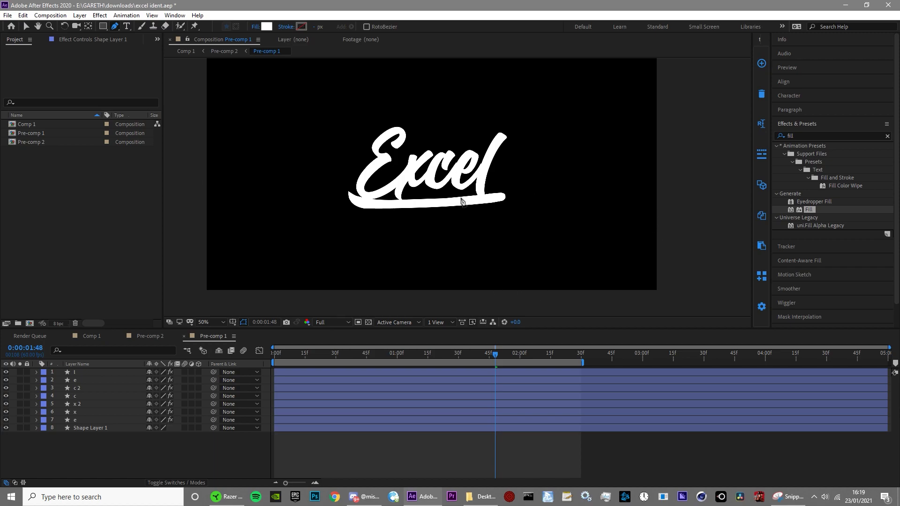
Step: Move the underline Shape Layer 1 out of Pre-comp 1 and into Pre-comp 2
{"action": "left_click", "coordinate": [100, 443]}
{"action": "left_click", "coordinate": [108, 428]}
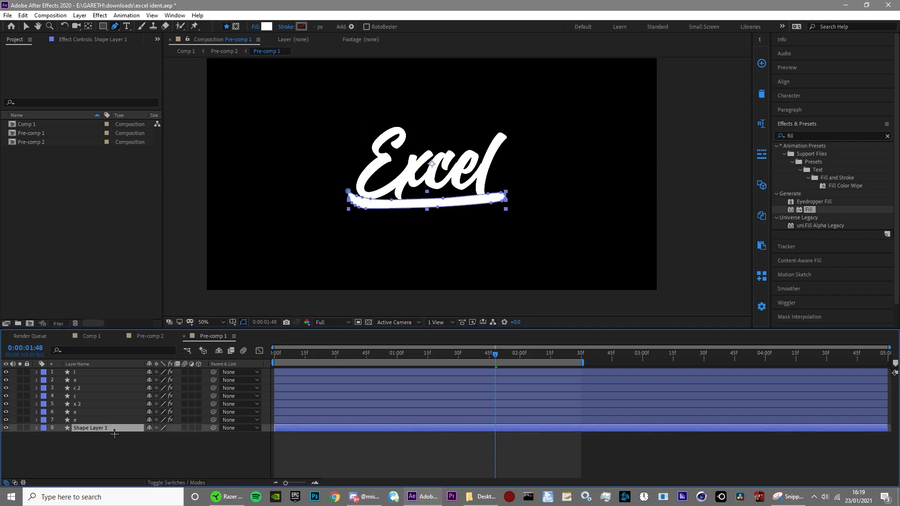
{"action": "left_click", "coordinate": [150, 336]}
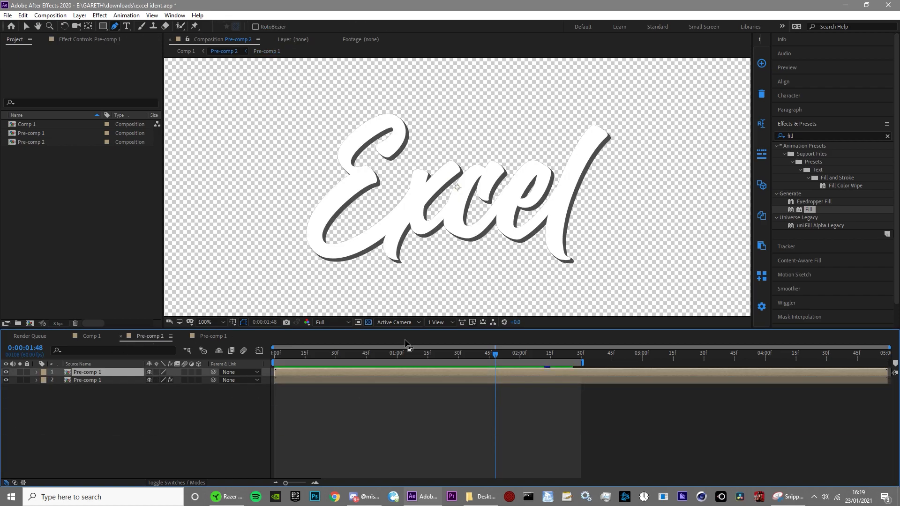
{"action": "double_click", "coordinate": [316, 373]}
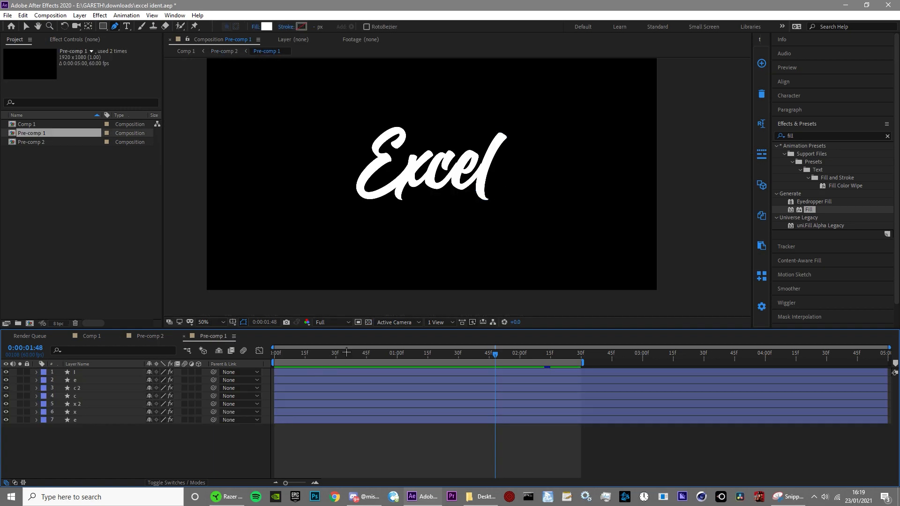
{"action": "left_click", "coordinate": [150, 336]}
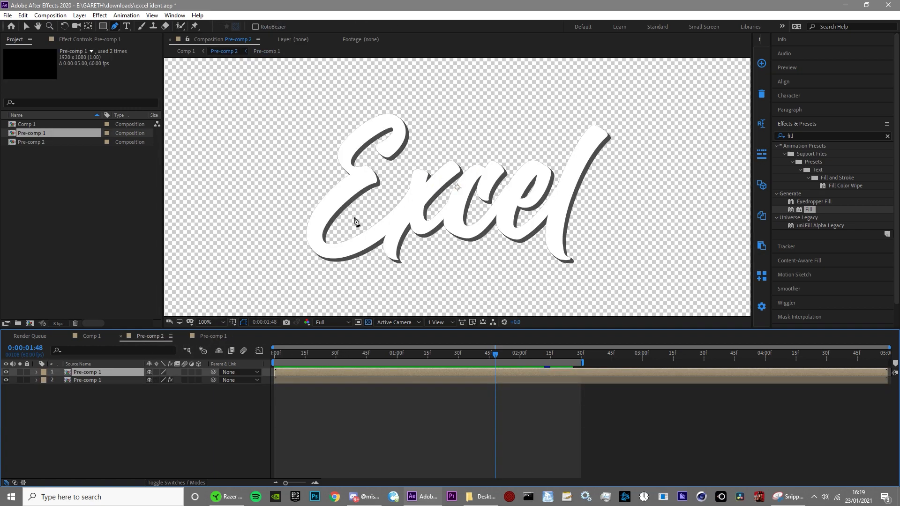
{"action": "key", "text": "ctrl+v"}
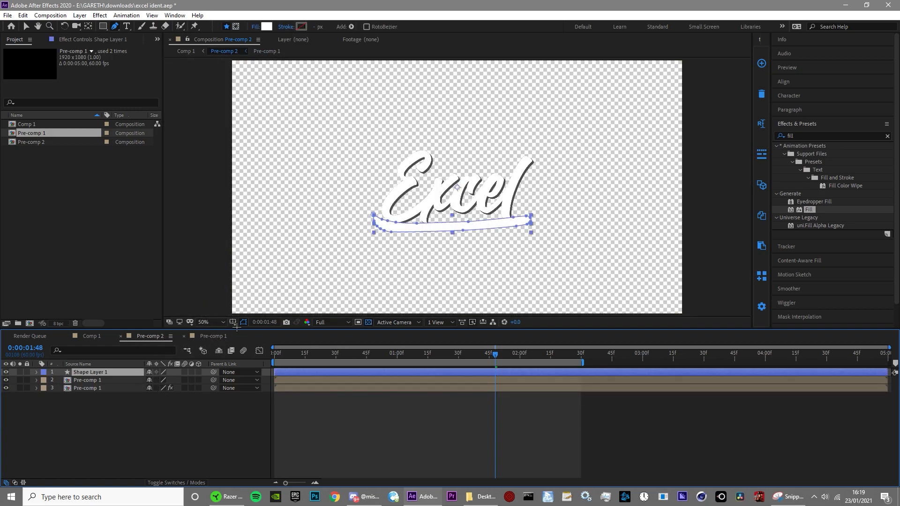
Step: Place Shape Layer 1 below both Pre-comp 1 layers and nudge the underline slightly closer to the word
{"action": "scroll", "coordinate": [370, 272], "scroll_direction": "up", "scroll_amount": 1}
{"action": "left_click_drag", "start_coordinate": [125, 377], "coordinate": [122, 408]}
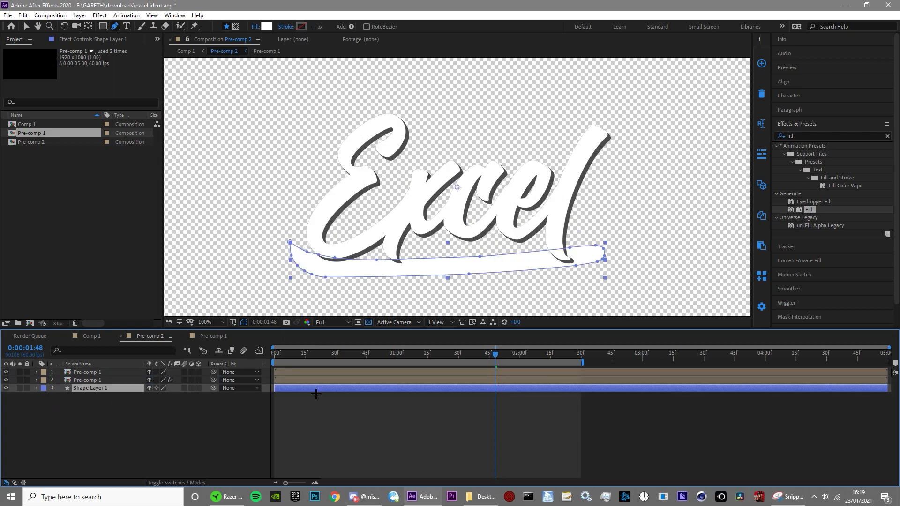
{"action": "key", "text": "Up"}
{"action": "key", "text": "Up"}
{"action": "key", "text": "Up"}
{"action": "key", "text": "Up"}
{"action": "key", "text": "Up"}
{"action": "key", "text": "Up"}
{"action": "key", "text": "Up"}
{"action": "key", "text": "Up"}
{"action": "key", "text": "Up"}
{"action": "key", "text": "Up"}
{"action": "key", "text": "Up"}
{"action": "key", "text": "Up"}
{"action": "key", "text": "Up"}
{"action": "key", "text": "Up"}
{"action": "key", "text": "Up"}
{"action": "key", "text": "Up"}
{"action": "key", "text": "Up"}
{"action": "key", "text": "Up"}
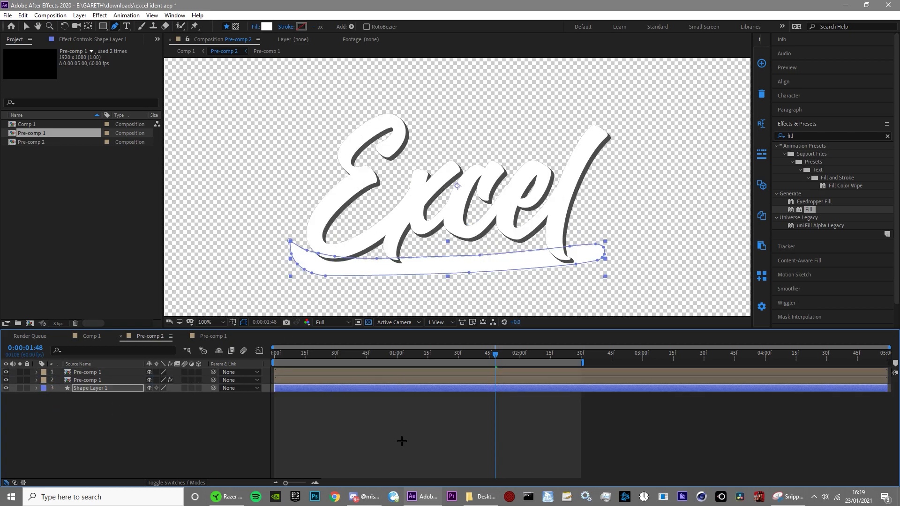
{"action": "key", "text": "Down"}
{"action": "key", "text": "Down"}
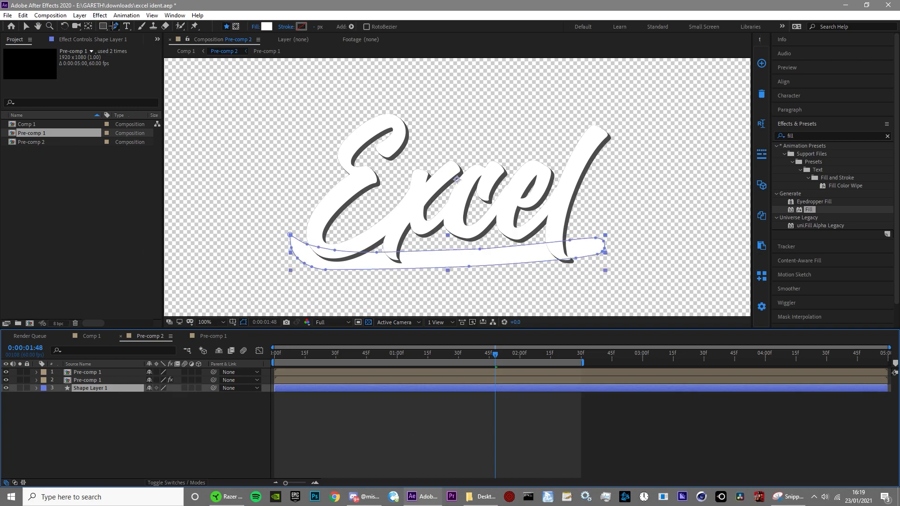
Step: Draw an open mask path on Shape Layer 1 along the centre of the underline, extending past both ends
{"action": "left_click_drag", "start_coordinate": [299, 230], "coordinate": [335, 197]}
{"action": "left_click", "coordinate": [235, 26]}
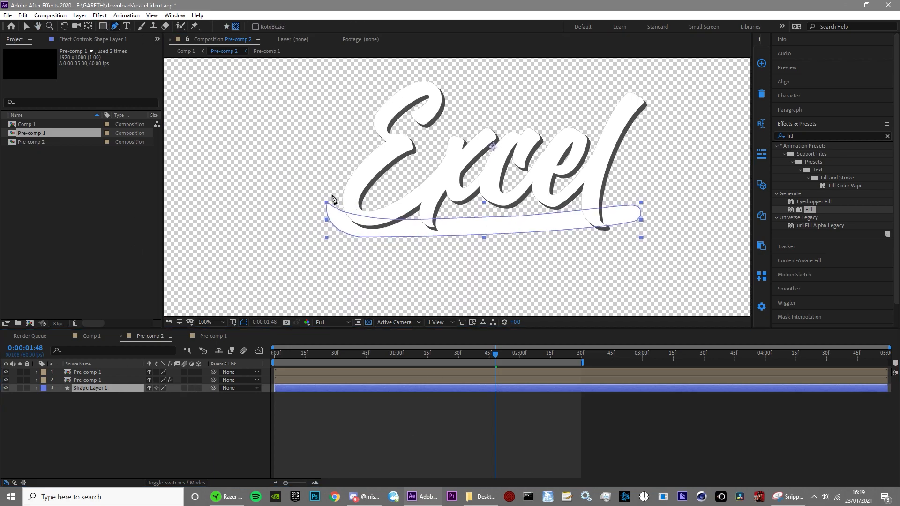
{"action": "left_click", "coordinate": [343, 228]}
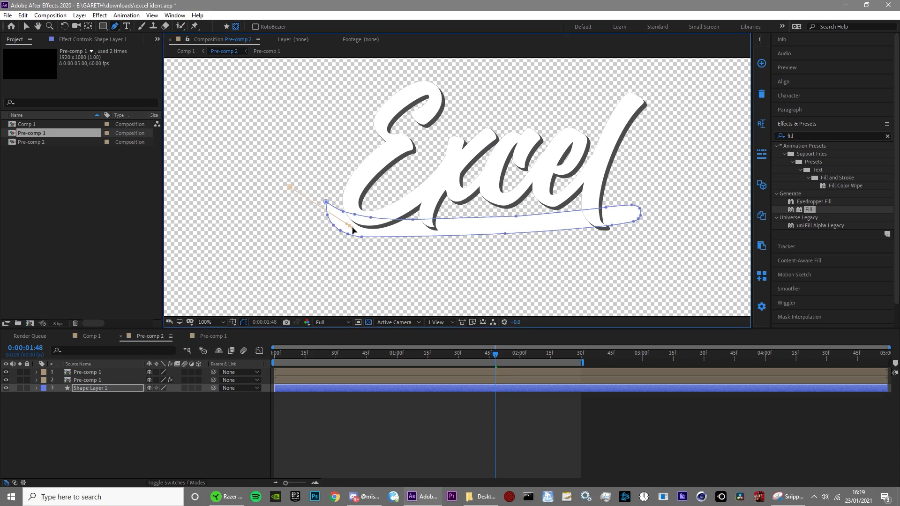
{"action": "left_click_drag", "start_coordinate": [489, 230], "coordinate": [500, 230]}
{"action": "left_click_drag", "start_coordinate": [623, 216], "coordinate": [629, 214]}
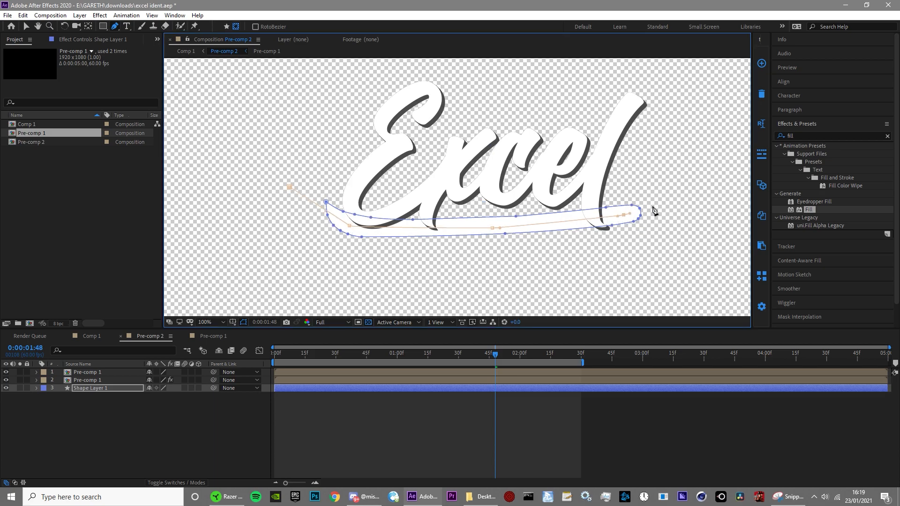
{"action": "mouse_move", "coordinate": [632, 278]}
{"action": "left_mouse_down"}
{"action": "mouse_move", "coordinate": [564, 286]}
{"action": "mouse_move", "coordinate": [573, 291]}
{"action": "left_mouse_up"}
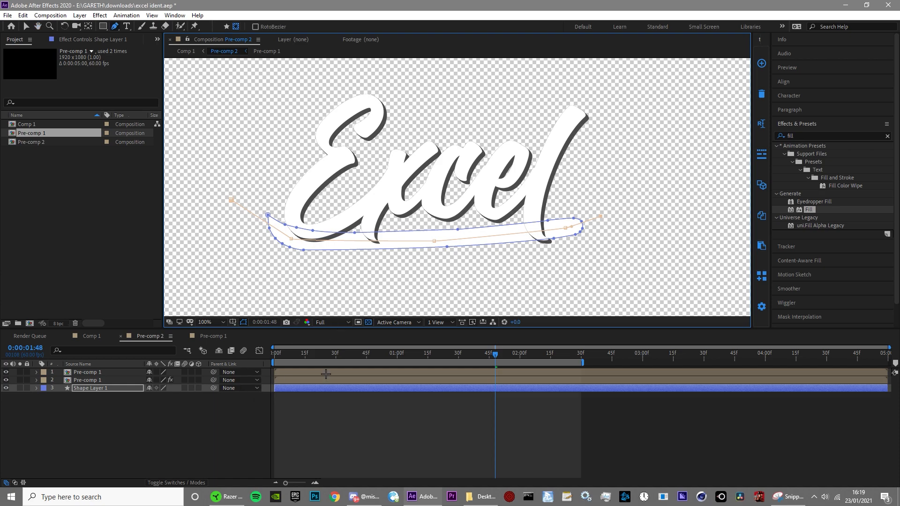
Step: Apply a Stroke effect to the underline with brush size 40, hardness 100%, spacing 0% and paint style Reveal Original Image
{"action": "double_click", "coordinate": [798, 281]}
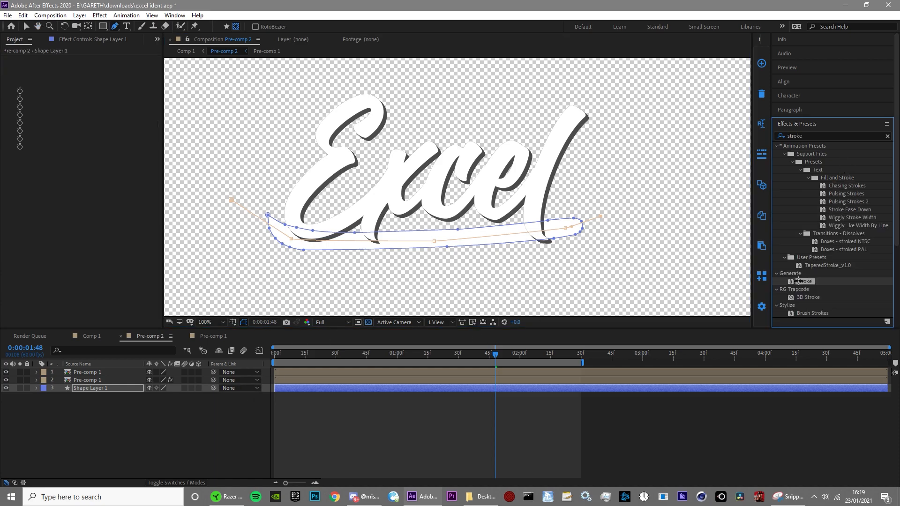
{"action": "key", "text": "v"}
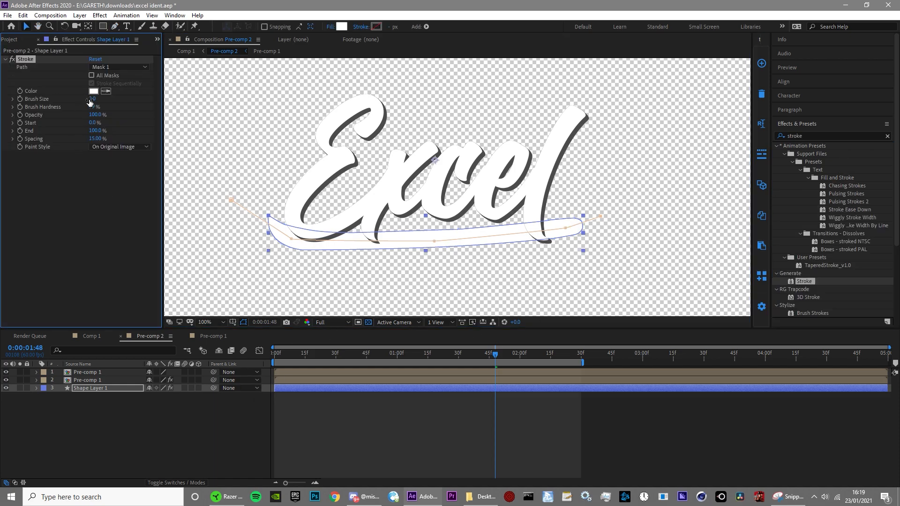
{"action": "left_click", "coordinate": [118, 147]}
{"action": "left_click", "coordinate": [124, 179]}
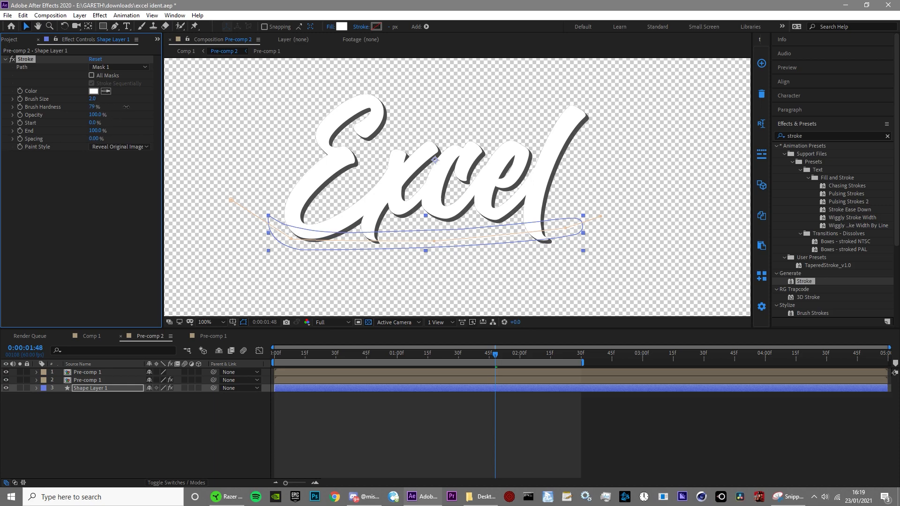
{"action": "left_click_drag", "start_coordinate": [110, 103], "coordinate": [239, 101]}
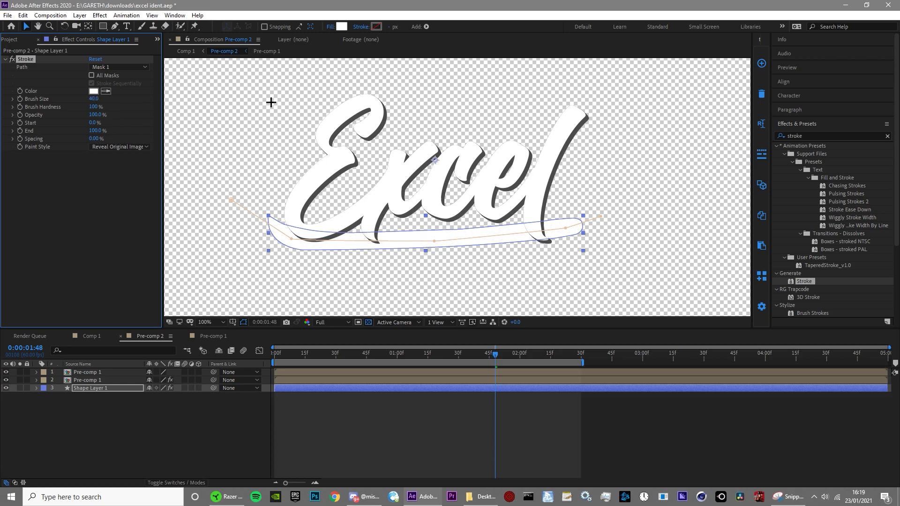
Step: Keyframe the underline's Stroke End from 0% at 0:00:00:59, with eased keyframes at about 0:00:01:14 and 0:00:02:59
{"action": "left_click_drag", "start_coordinate": [285, 351], "coordinate": [224, 361]}
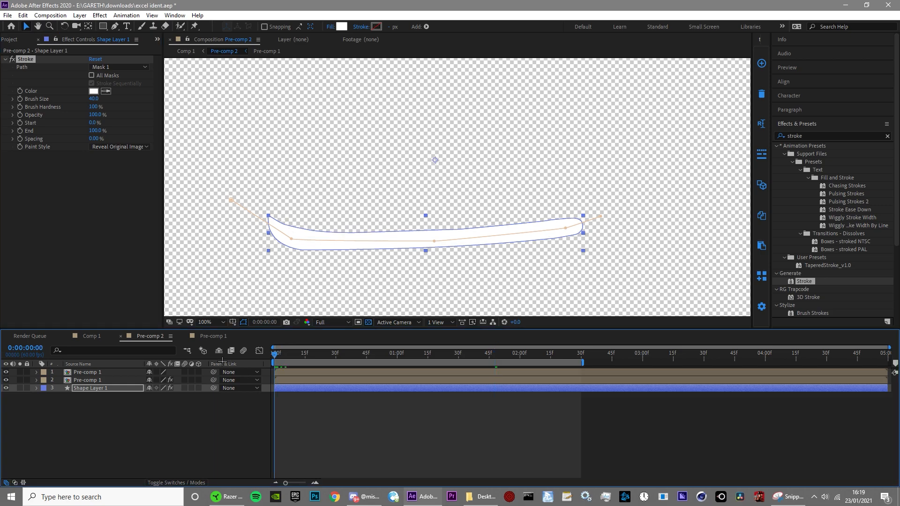
{"action": "left_click_drag", "start_coordinate": [302, 370], "coordinate": [395, 381]}
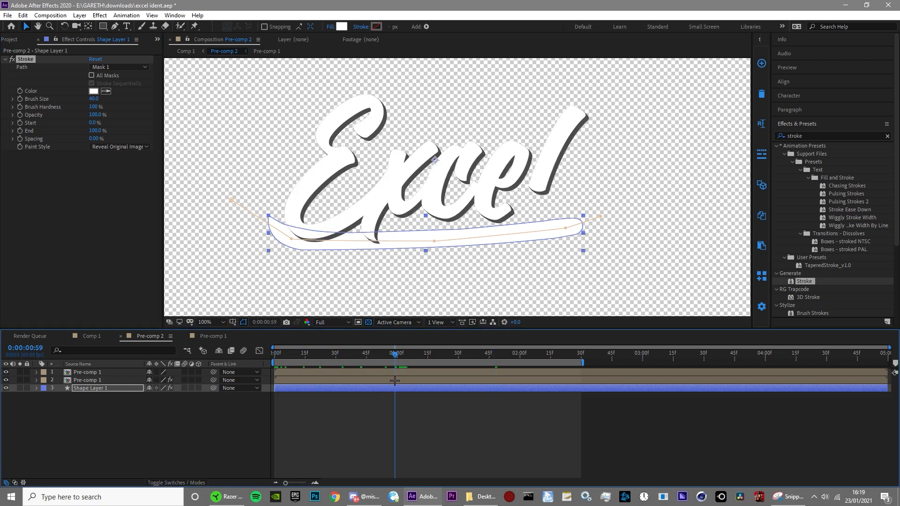
{"action": "left_click", "coordinate": [20, 131]}
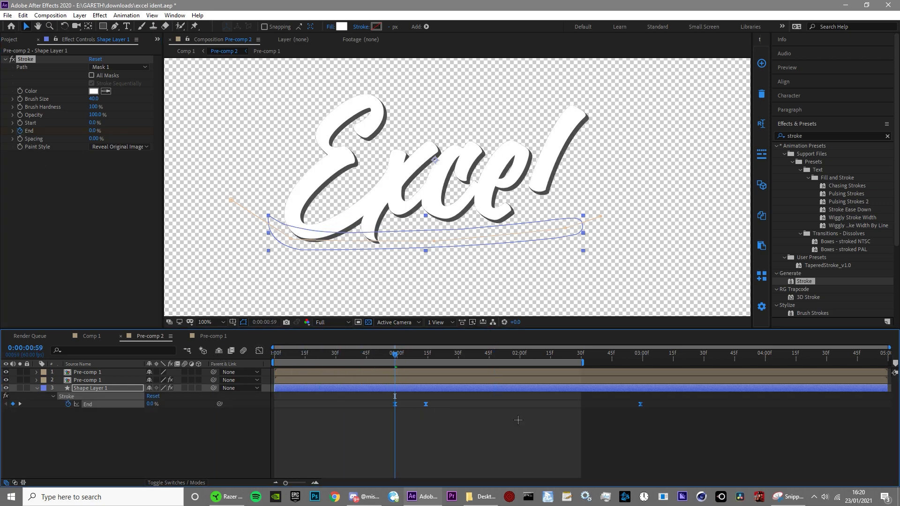
Step: Preview the underline reveal and shift all its Stroke End keyframes earlier, starting at about 0:00:00:47
{"action": "left_click", "coordinate": [517, 420]}
{"action": "key", "text": "space"}
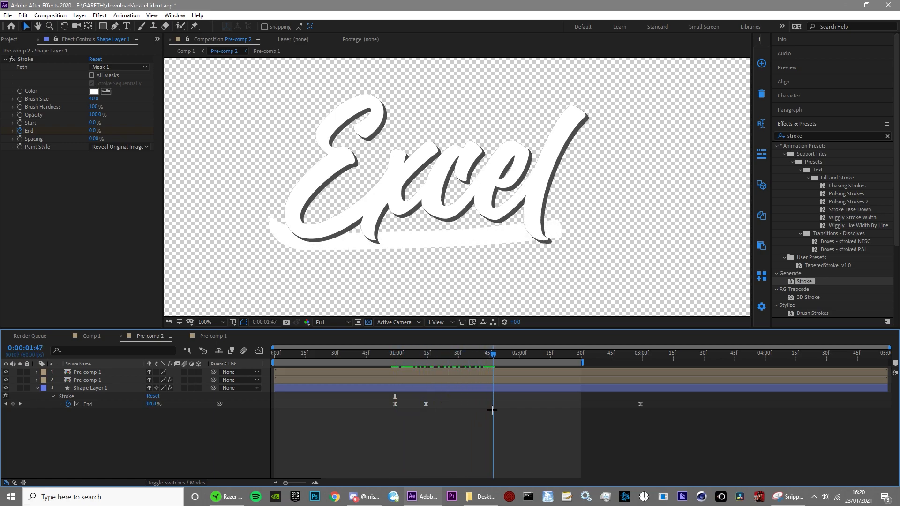
{"action": "left_click_drag", "start_coordinate": [375, 397], "coordinate": [610, 412]}
{"action": "left_click", "coordinate": [528, 405]}
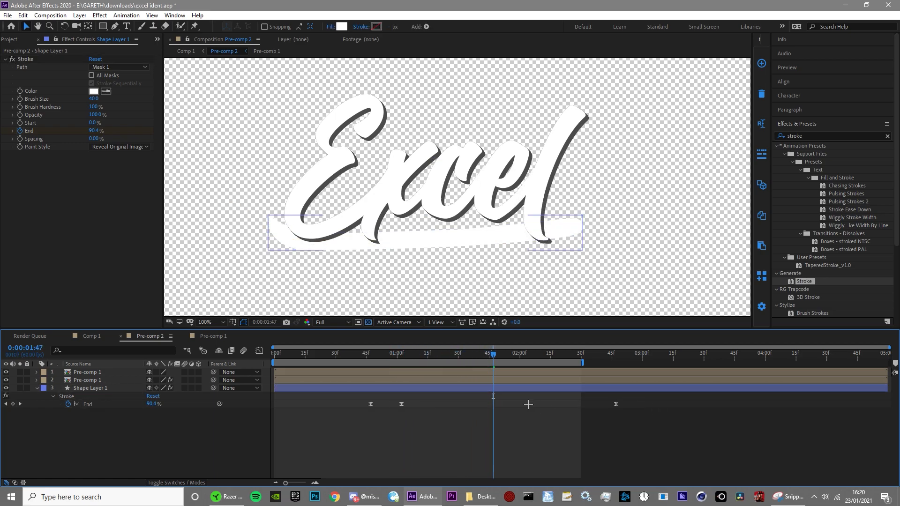
Step: Duplicate the underline Shape Layer 1 and place the copy, Shape Layer 2, below the original
{"action": "left_click", "coordinate": [338, 388]}
{"action": "key", "text": "ctrl+d"}
{"action": "left_click_drag", "start_coordinate": [108, 390], "coordinate": [104, 413]}
Step: Copy all Drop Shadow effects from the lower Pre-comp 1 layer onto Shape Layer 2
{"action": "left_click", "coordinate": [89, 380]}
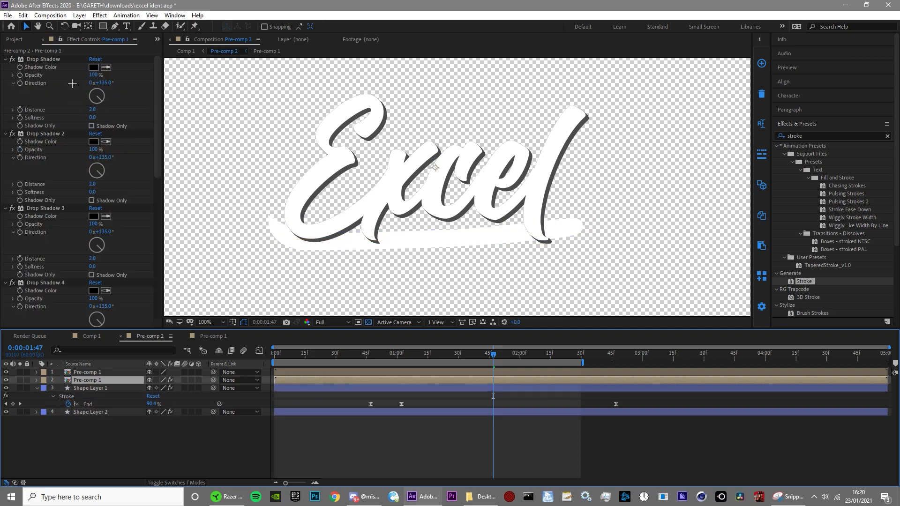
{"action": "left_click", "coordinate": [64, 60]}
{"action": "key", "text": "ctrl+a"}
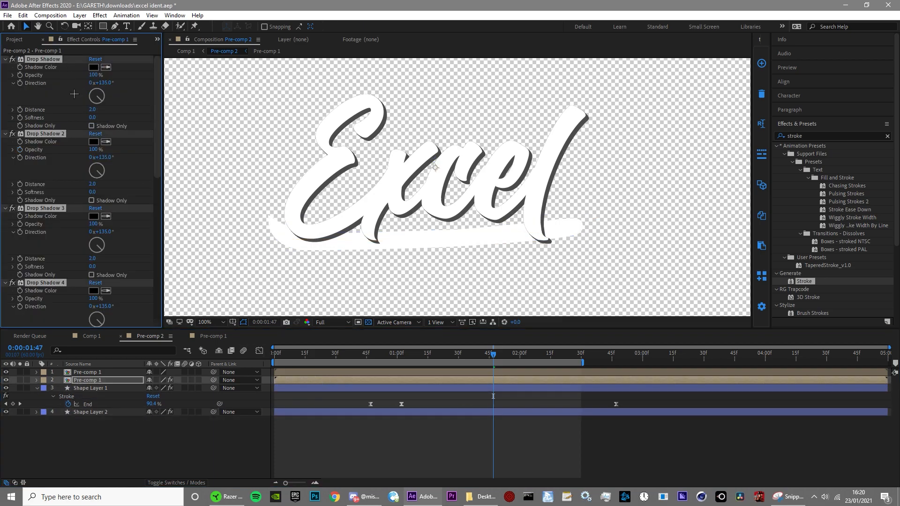
{"action": "key", "text": "ctrl+c"}
{"action": "left_click", "coordinate": [416, 412]}
{"action": "key", "text": "ctrl+v"}
Step: Preview the whole animation in Comp 1 with the underline's shadow depth
{"action": "scroll", "coordinate": [514, 235], "scroll_direction": "down", "scroll_amount": 4}
{"action": "scroll", "coordinate": [514, 235], "scroll_direction": "up", "scroll_amount": 2}
{"action": "left_click", "coordinate": [94, 336]}
{"action": "key", "text": "space"}
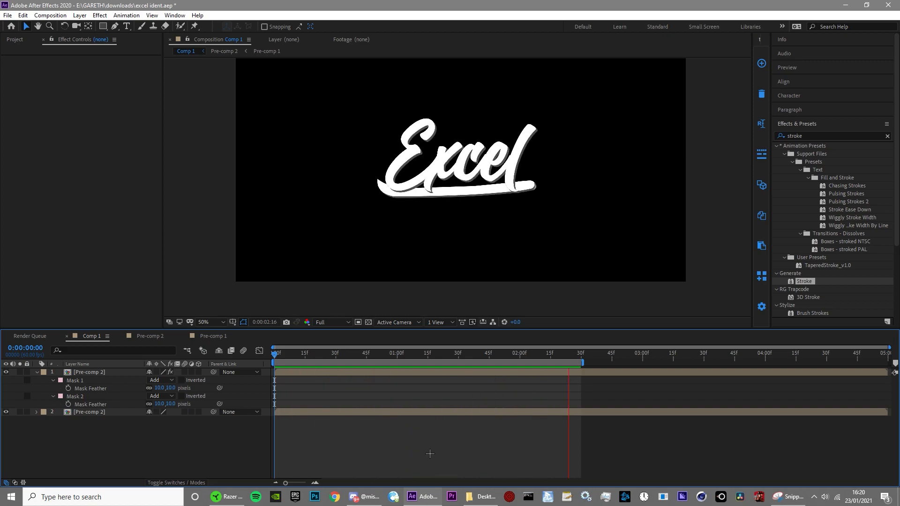
{"action": "key", "text": "space"}
Step: Nudge both shine masks on the top Pre-comp 2 layer further right at the 0:00:01:56 Mask Path keyframes, beyond the underline's end
{"action": "scroll", "coordinate": [619, 199], "scroll_direction": "up", "scroll_amount": 2}
{"action": "left_click", "coordinate": [599, 354]}
{"action": "left_click", "coordinate": [593, 371]}
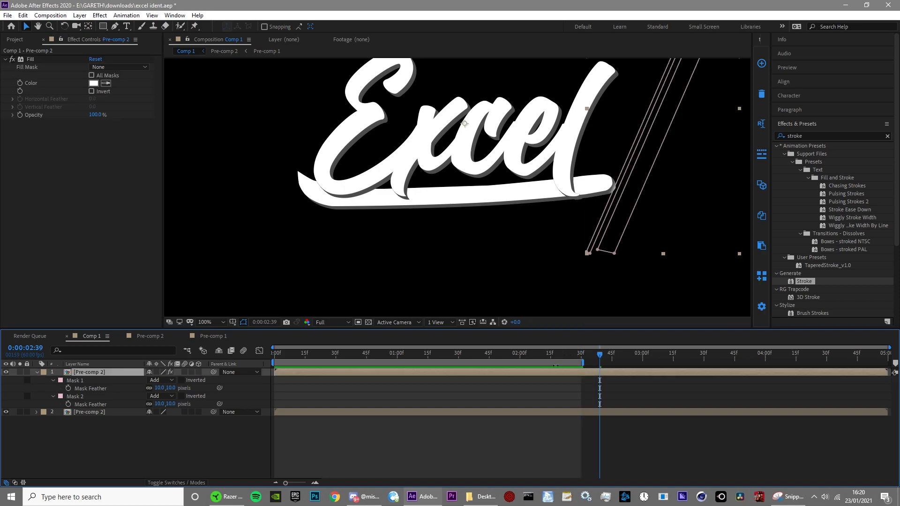
{"action": "key", "text": "m"}
{"action": "left_click", "coordinate": [513, 358]}
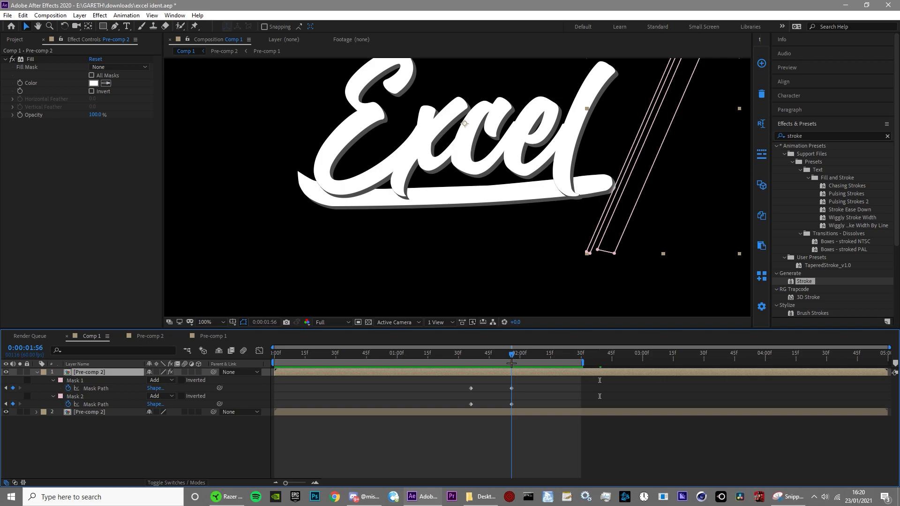
{"action": "left_click", "coordinate": [509, 384]}
{"action": "left_click_drag", "start_coordinate": [505, 387], "coordinate": [539, 412]}
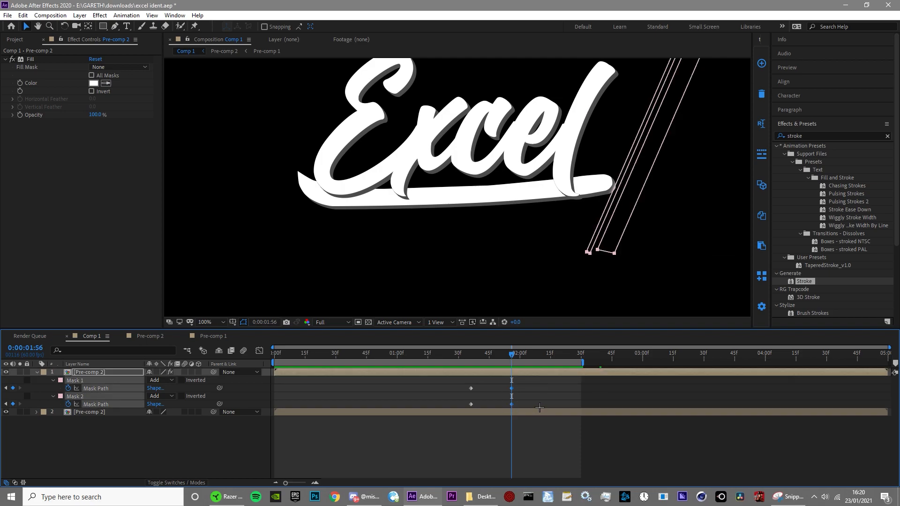
{"action": "scroll", "coordinate": [603, 263], "scroll_direction": "down", "scroll_amount": 1}
{"action": "key", "text": "Right"}
{"action": "key", "text": "Right"}
{"action": "key", "text": "Right"}
{"action": "key", "text": "Right"}
{"action": "key", "text": "Right"}
{"action": "key", "text": "Right"}
{"action": "key", "text": "Right"}
{"action": "key", "text": "Right"}
{"action": "key", "text": "Right"}
{"action": "key", "text": "Right"}
{"action": "key", "text": "Right"}
{"action": "key", "text": "Right"}
{"action": "key", "text": "Right"}
{"action": "key", "text": "Right"}
{"action": "key", "text": "Right"}
{"action": "key", "text": "Right"}
{"action": "key", "text": "Right"}
{"action": "key", "text": "Right"}
{"action": "key", "text": "Right"}
{"action": "key", "text": "Right"}
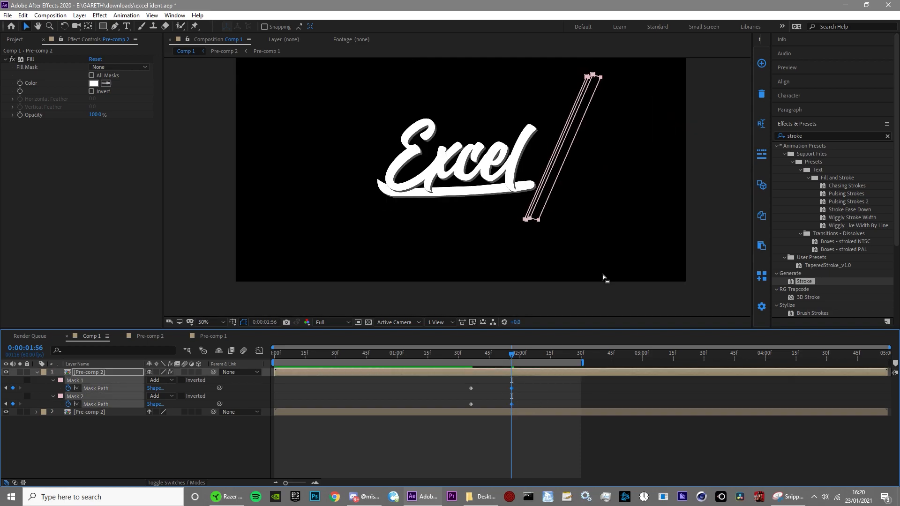
Step: Apply Easy Ease to all Mask Path keyframes of both shine masks and preview the result
{"action": "left_click", "coordinate": [537, 407]}
{"action": "left_click_drag", "start_coordinate": [511, 355], "coordinate": [481, 355]}
{"action": "left_click_drag", "start_coordinate": [457, 384], "coordinate": [560, 406]}
{"action": "key", "text": "F9"}
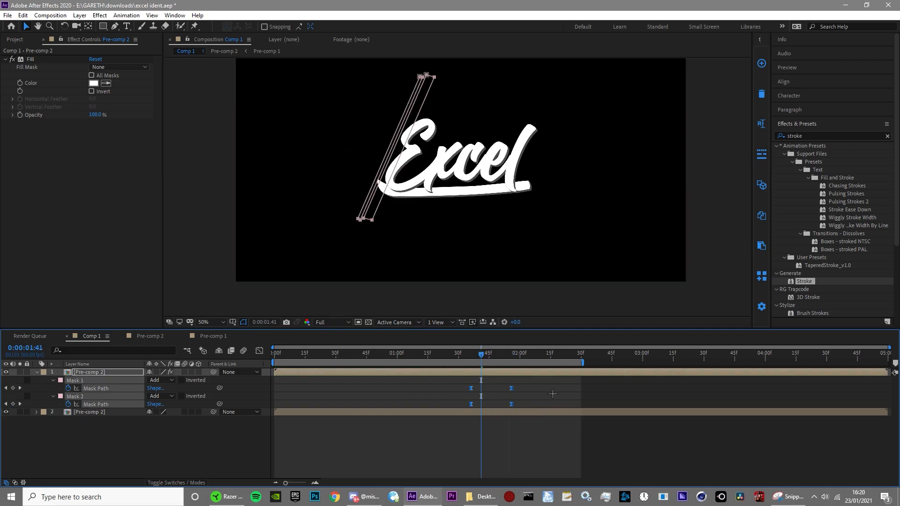
{"action": "left_click", "coordinate": [554, 394]}
{"action": "left_click", "coordinate": [464, 352]}
{"action": "left_click_drag", "start_coordinate": [464, 352], "coordinate": [487, 352]}
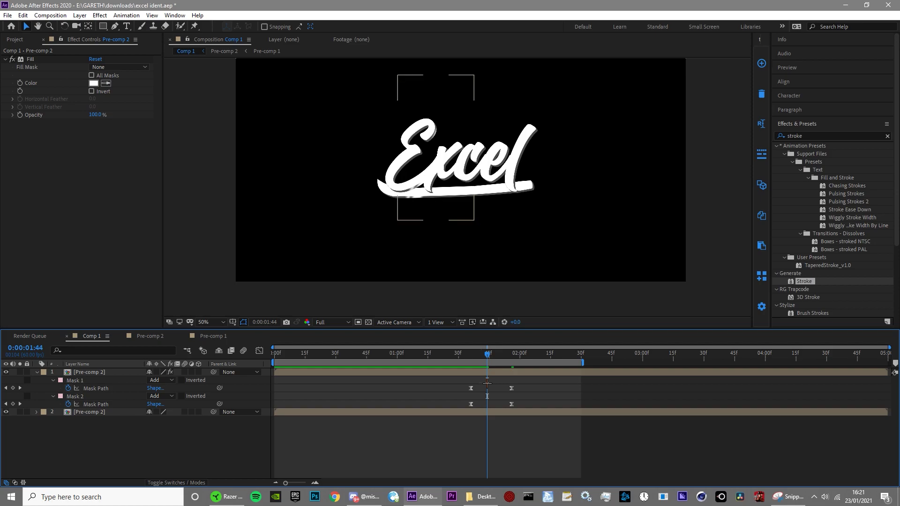
{"action": "key", "text": "space"}
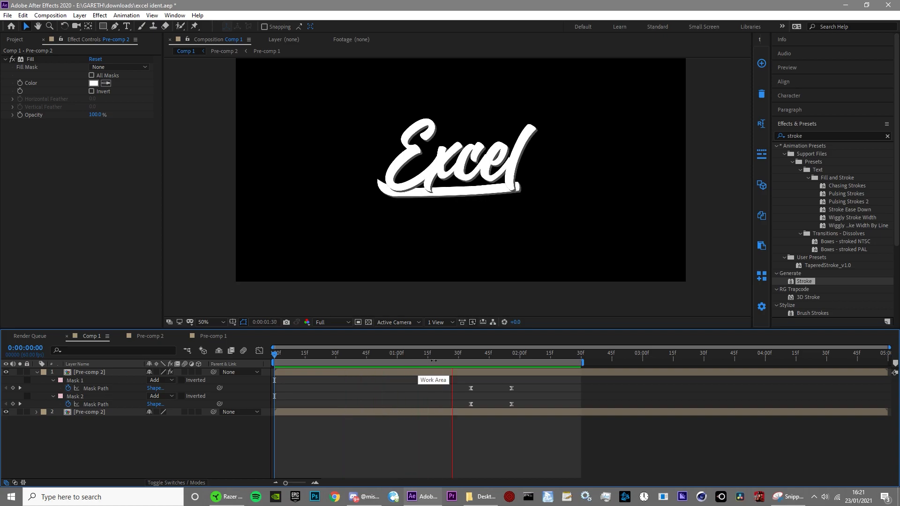
{"action": "key", "text": "space"}
Step: Precompose both Pre-comp 2 layers in Comp 1 into Pre-comp 3
{"action": "left_click_drag", "start_coordinate": [522, 404], "coordinate": [238, 425]}
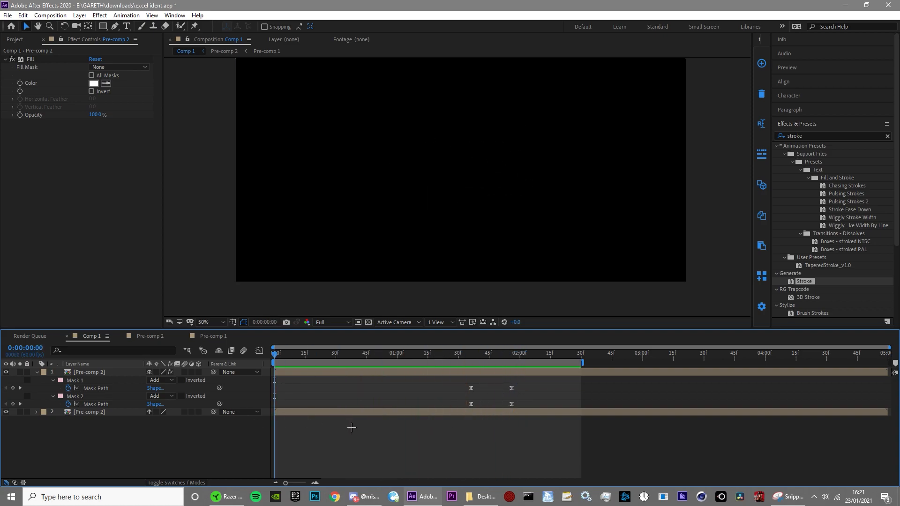
{"action": "left_click", "coordinate": [288, 372]}
{"action": "key", "text": "ctrl+a"}
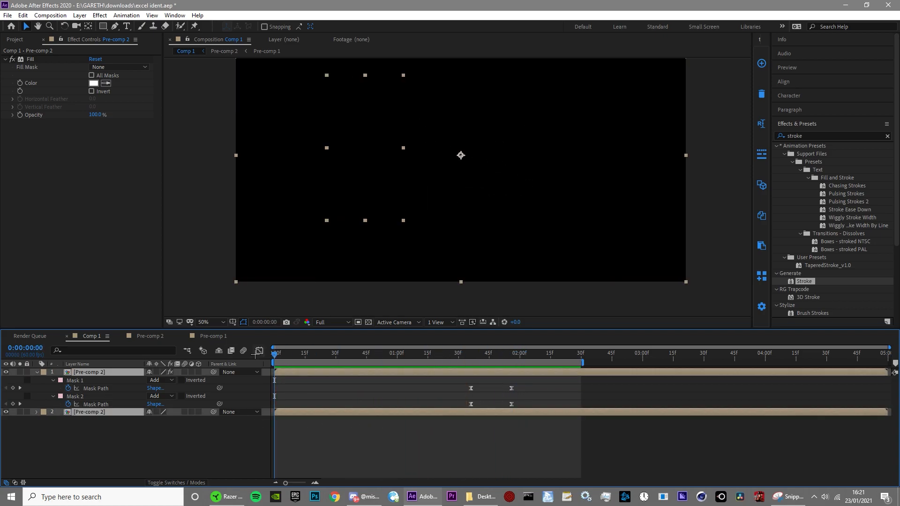
{"action": "key", "text": "ctrl+shift+c"}
{"action": "key", "text": "Return"}
{"action": "left_click", "coordinate": [303, 411]}
Step: Keyframe Pre-comp 3's Scale at 120% at 0:00:00:00, 80% at 0:00:03:00 and 0% at 0:00:03:15
{"action": "left_click_drag", "start_coordinate": [289, 356], "coordinate": [260, 406]}
{"action": "left_click", "coordinate": [284, 372]}
{"action": "key", "text": "s"}
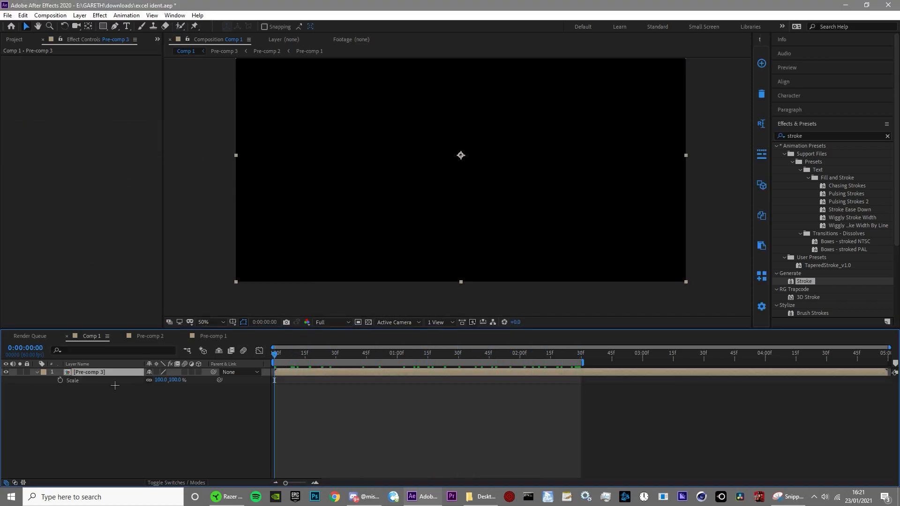
{"action": "left_click", "coordinate": [60, 380]}
{"action": "left_click_drag", "start_coordinate": [159, 380], "coordinate": [178, 380]}
{"action": "left_click_drag", "start_coordinate": [630, 356], "coordinate": [642, 387]}
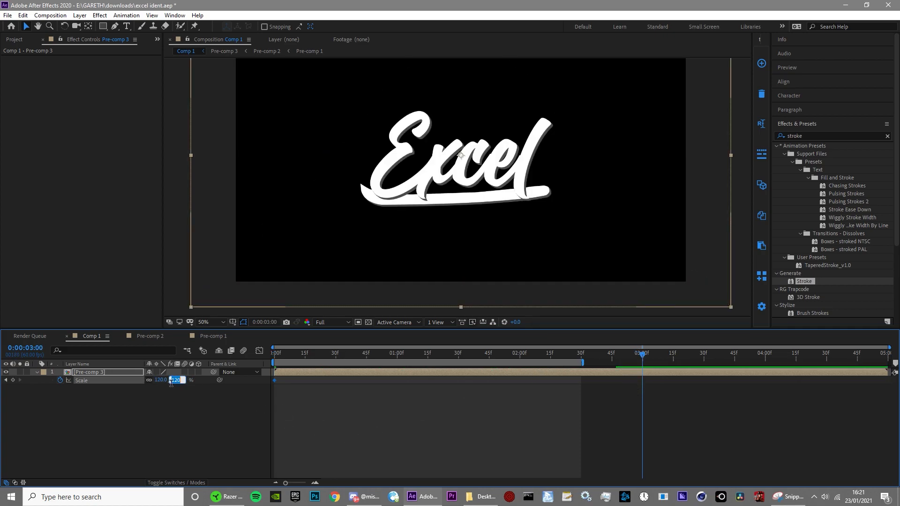
{"action": "key", "text": "Return"}
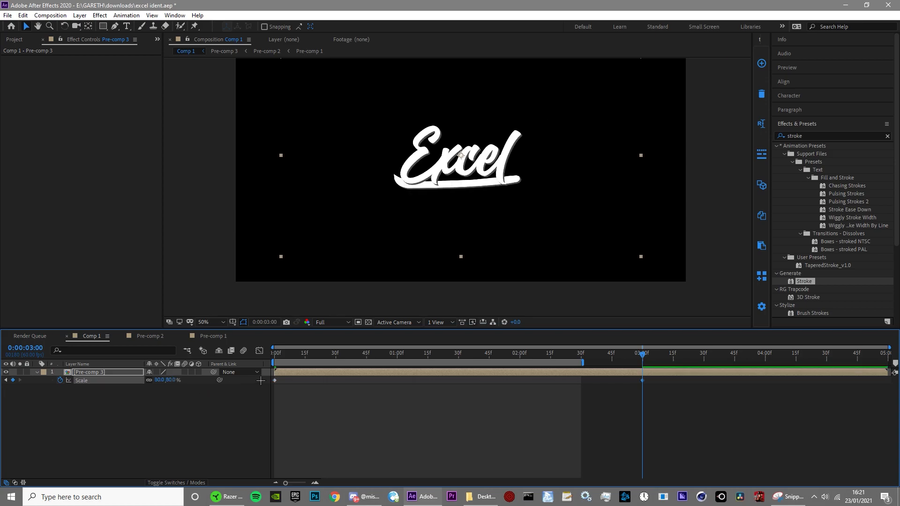
{"action": "left_click_drag", "start_coordinate": [642, 355], "coordinate": [672, 356]}
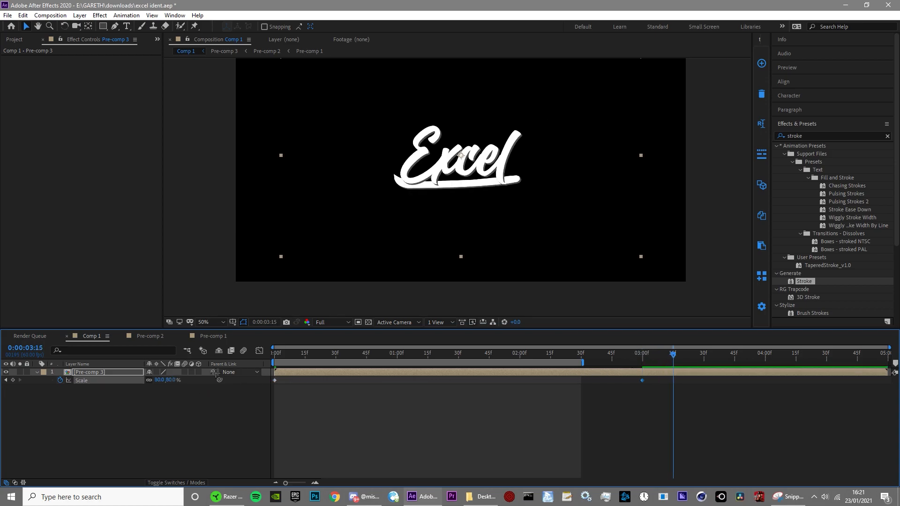
{"action": "type", "text": "0"}
{"action": "left_click", "coordinate": [172, 392]}
Step: Ease all Scale keyframes and shape the speed graph for a fast start and a sharp drop at 0:00:03:15
{"action": "key", "text": "Home"}
{"action": "left_click", "coordinate": [81, 380]}
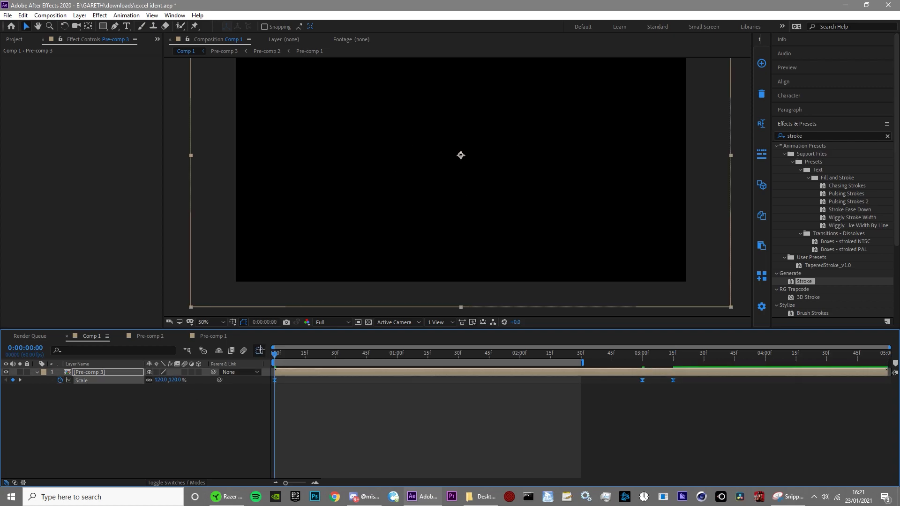
{"action": "key", "text": "F9"}
{"action": "left_click", "coordinate": [259, 351]}
{"action": "left_click", "coordinate": [643, 375]}
{"action": "left_click_drag", "start_coordinate": [653, 375], "coordinate": [684, 375]}
{"action": "left_click", "coordinate": [673, 375]}
{"action": "left_click", "coordinate": [274, 375]}
{"action": "left_click_drag", "start_coordinate": [336, 374], "coordinate": [427, 373]}
{"action": "left_click", "coordinate": [424, 396]}
Step: Extend the work area to just past 0:00:03:30 and preview the scale animation
{"action": "left_click", "coordinate": [586, 363]}
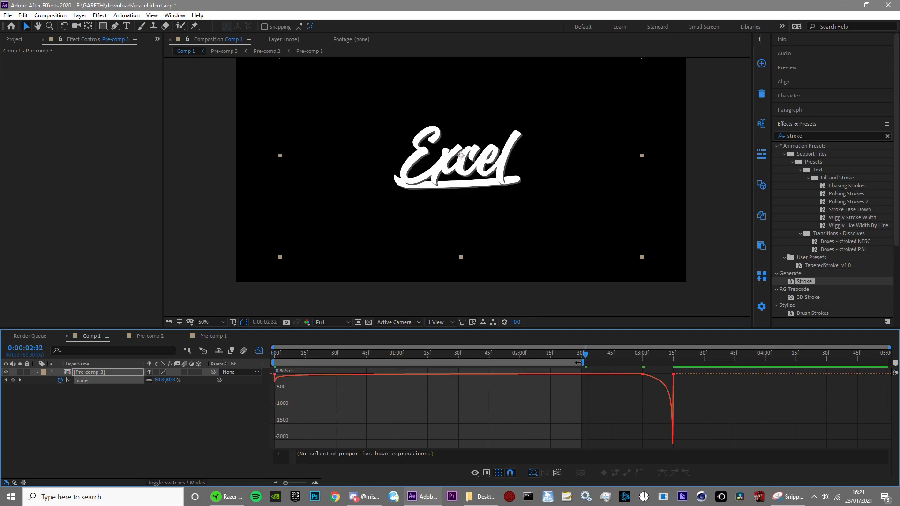
{"action": "left_click_drag", "start_coordinate": [584, 362], "coordinate": [711, 364]}
{"action": "key", "text": "space"}
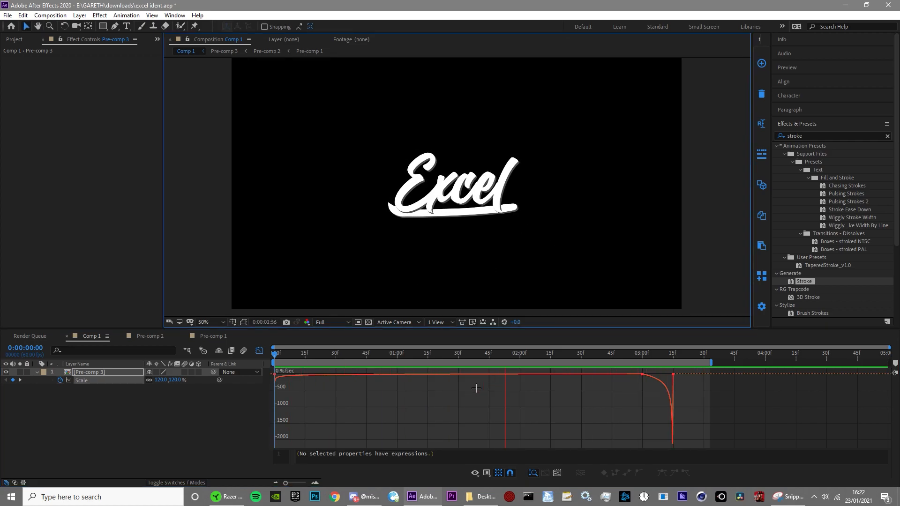
{"action": "left_click", "coordinate": [216, 371]}
Step: Set Pre-comp 3's starting Scale keyframe at 0:00:00:00 to 150%
{"action": "left_click", "coordinate": [161, 381]}
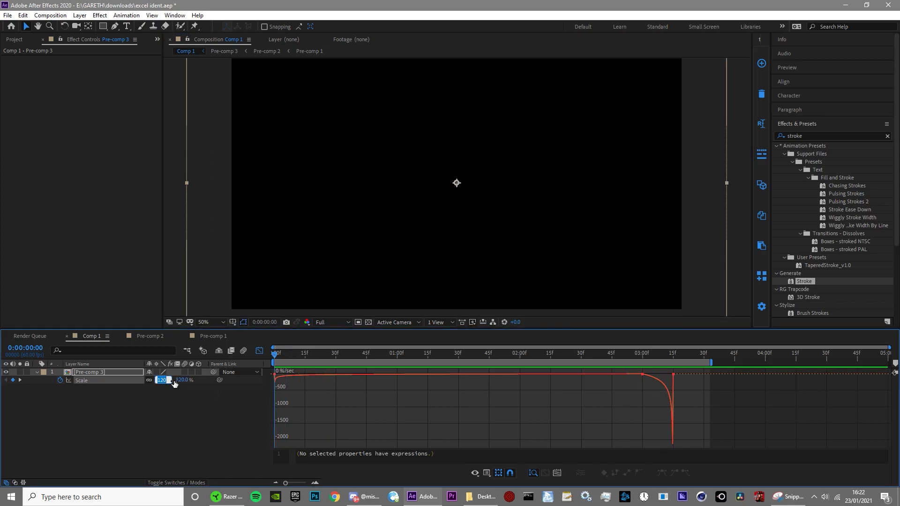
{"action": "type", "text": "150"}
{"action": "key", "text": "Return"}
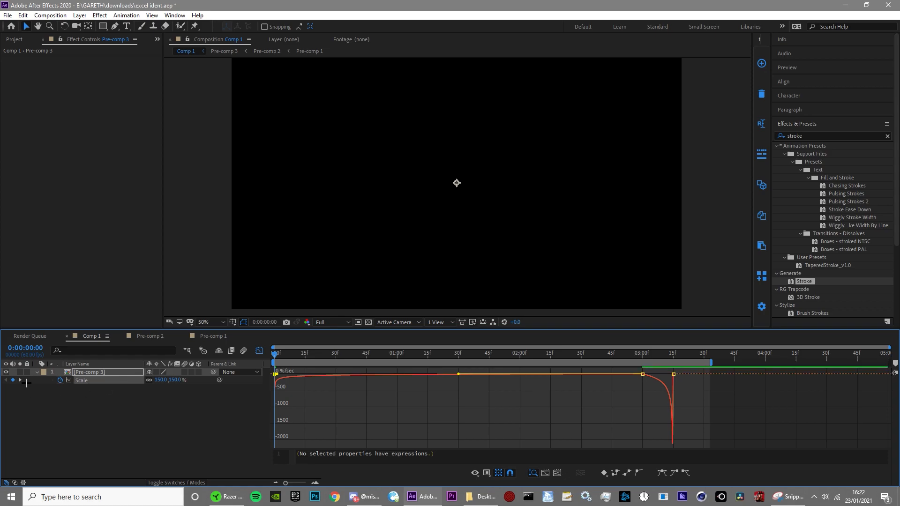
Step: Set the Scale keyframe at 0:00:03:00 to 100% and preview the animation from the start
{"action": "left_click", "coordinate": [20, 380]}
{"action": "left_click", "coordinate": [163, 384]}
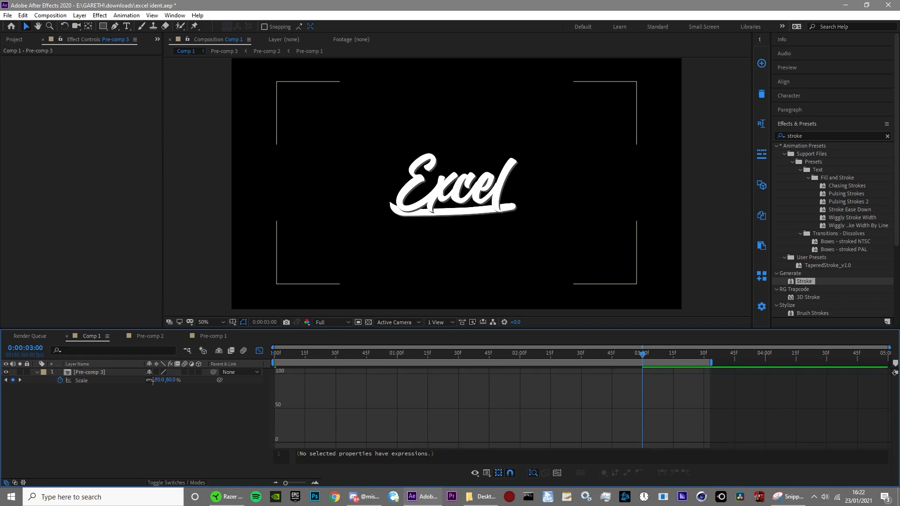
{"action": "left_click", "coordinate": [160, 379]}
{"action": "type", "text": "110"}
{"action": "key", "text": "Return"}
{"action": "scroll", "coordinate": [448, 177], "scroll_direction": "down", "scroll_amount": 2}
{"action": "scroll", "coordinate": [448, 177], "scroll_direction": "up", "scroll_amount": 2}
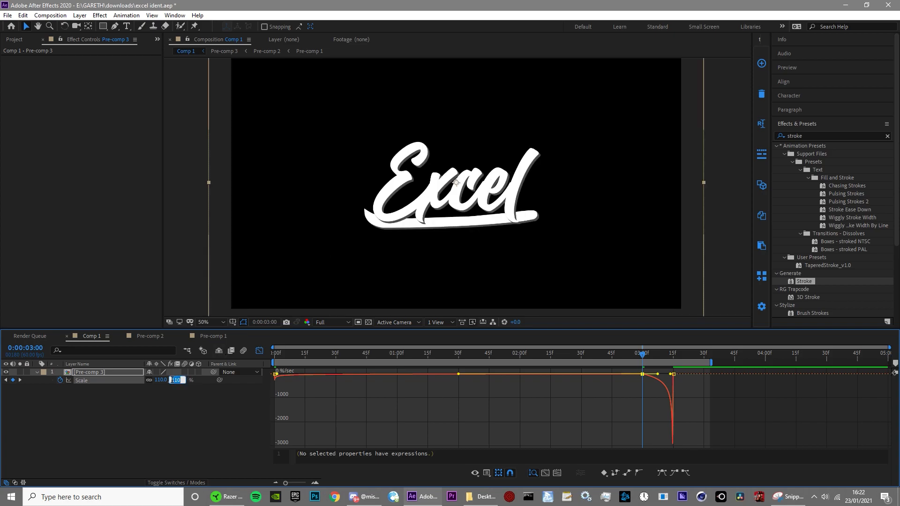
{"action": "type", "text": "100"}
{"action": "key", "text": "Return"}
{"action": "left_click", "coordinate": [383, 392]}
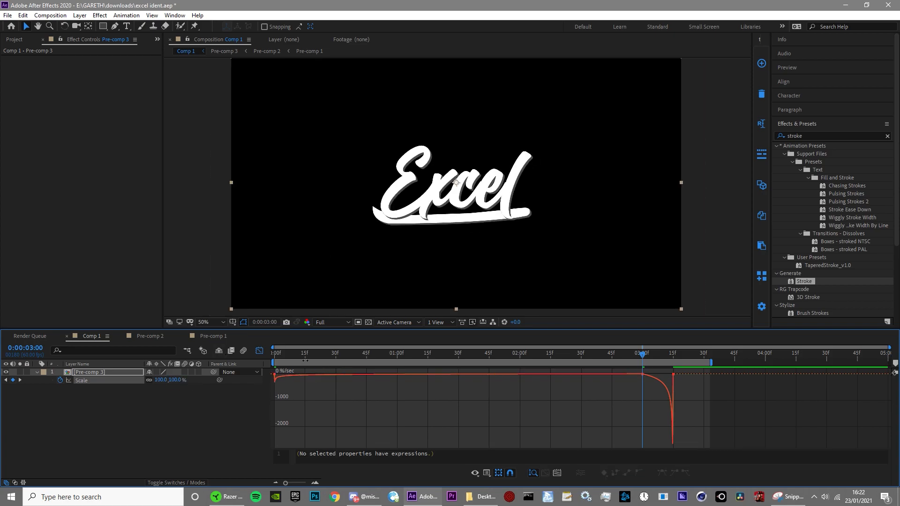
{"action": "key", "text": "Home"}
{"action": "key", "text": "space"}
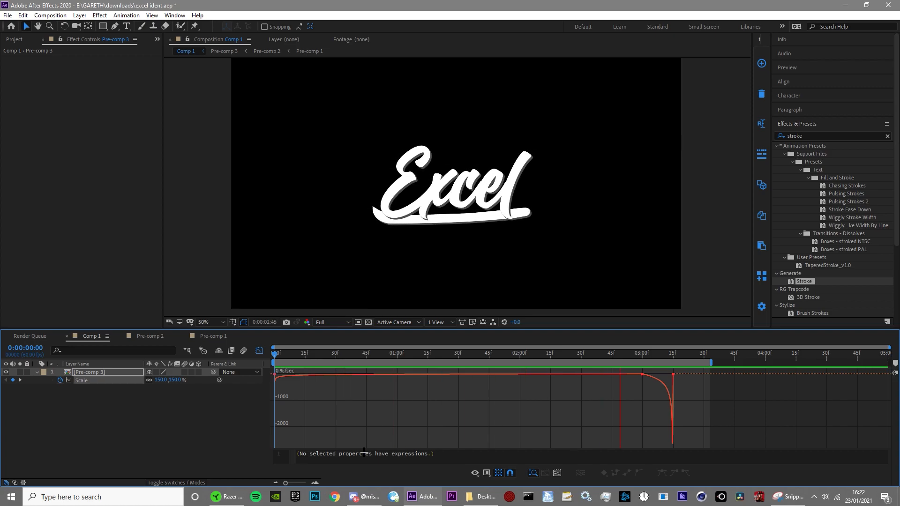
Step: Display the Scale value graph, adjust the handles of the 0:00:03:00 keyframe for a steadier shrink, and preview it
{"action": "right_click", "coordinate": [428, 417]}
{"action": "left_click", "coordinate": [469, 322]}
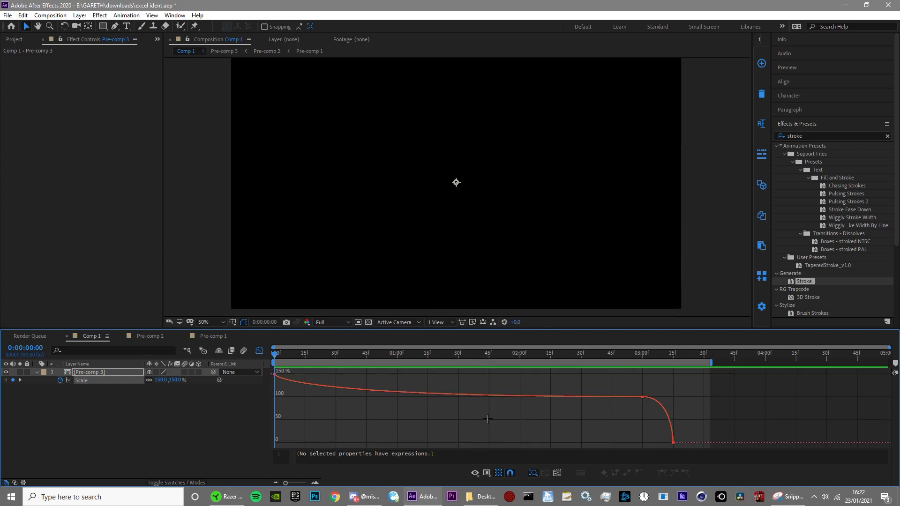
{"action": "left_click", "coordinate": [641, 397]}
{"action": "left_click_drag", "start_coordinate": [275, 398], "coordinate": [294, 391]}
{"action": "left_click_drag", "start_coordinate": [677, 397], "coordinate": [676, 398]}
{"action": "left_click", "coordinate": [563, 417]}
{"action": "key", "text": "space"}
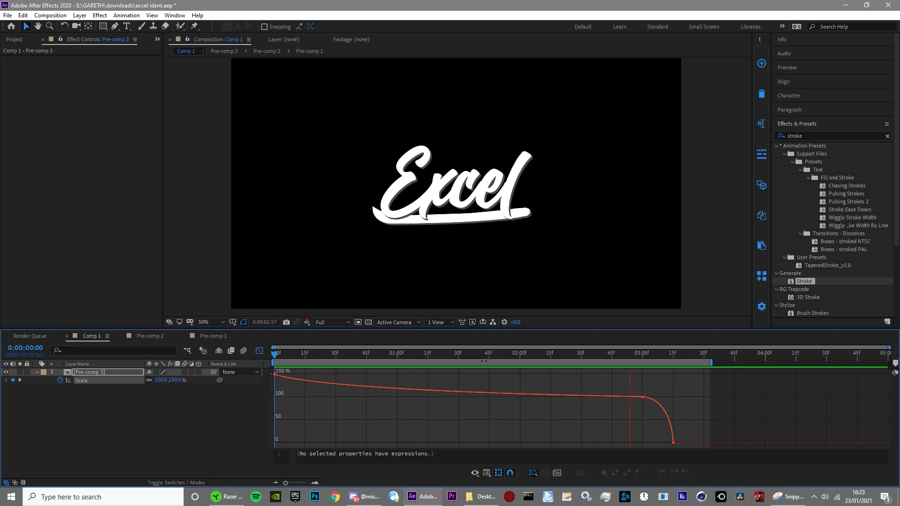
{"action": "key", "text": "space"}
Step: Open the Pre-comp 2 nested inside Pre-comp 3 at 0:00:01:41 and frame the area above the Excel lettering
{"action": "left_click", "coordinate": [108, 377]}
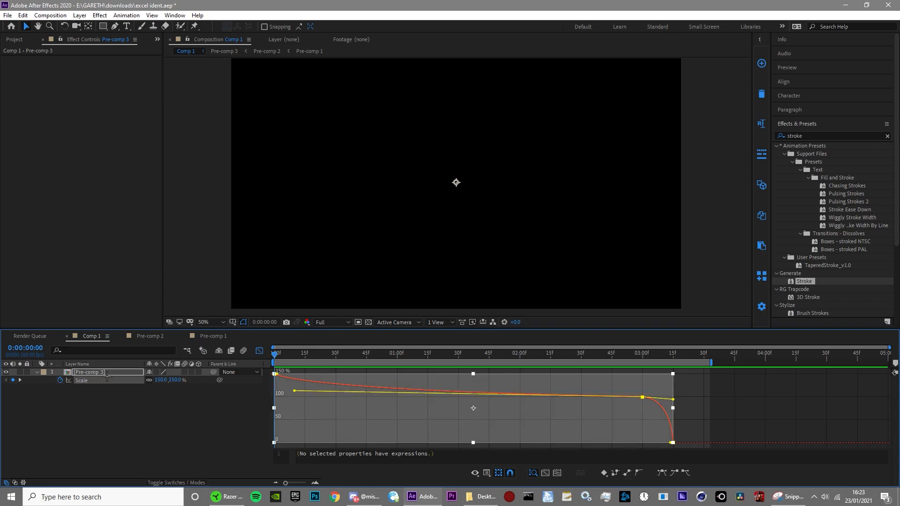
{"action": "left_click", "coordinate": [112, 374]}
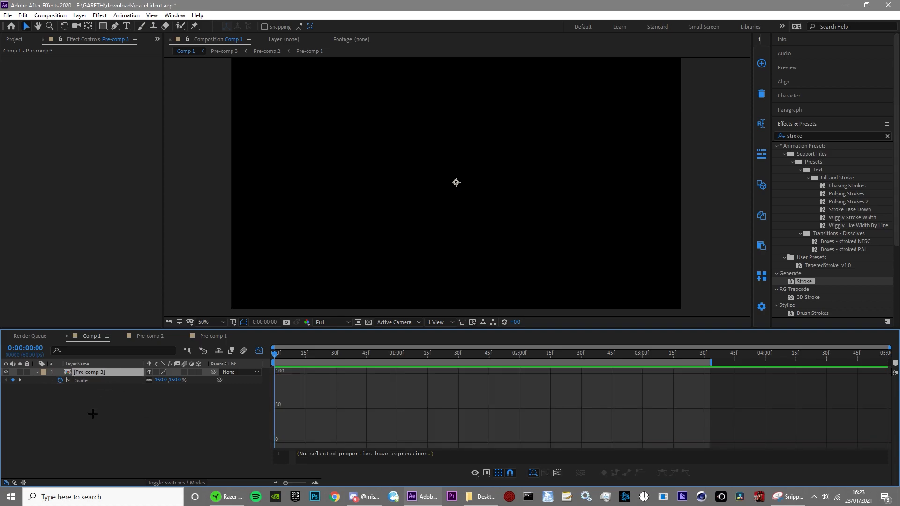
{"action": "double_click", "coordinate": [107, 373]}
{"action": "left_click_drag", "start_coordinate": [387, 356], "coordinate": [483, 355]}
{"action": "double_click", "coordinate": [475, 372]}
{"action": "scroll", "coordinate": [530, 220], "scroll_direction": "up", "scroll_amount": 1}
{"action": "left_click_drag", "start_coordinate": [567, 204], "coordinate": [534, 275]}
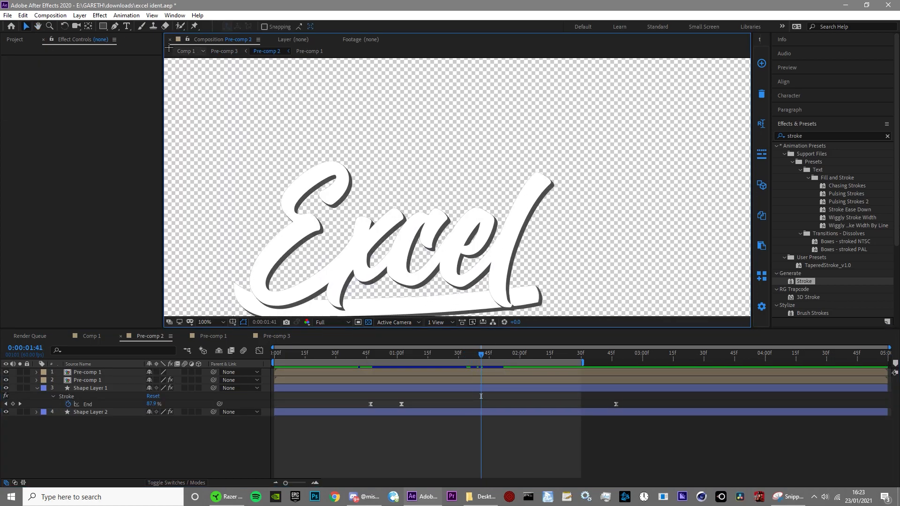
Step: Add a text layer reading "edited by" above the lettering in MADE Soulmaze Italic
{"action": "left_click", "coordinate": [126, 26]}
{"action": "left_click", "coordinate": [827, 110]}
{"action": "left_click", "coordinate": [813, 150]}
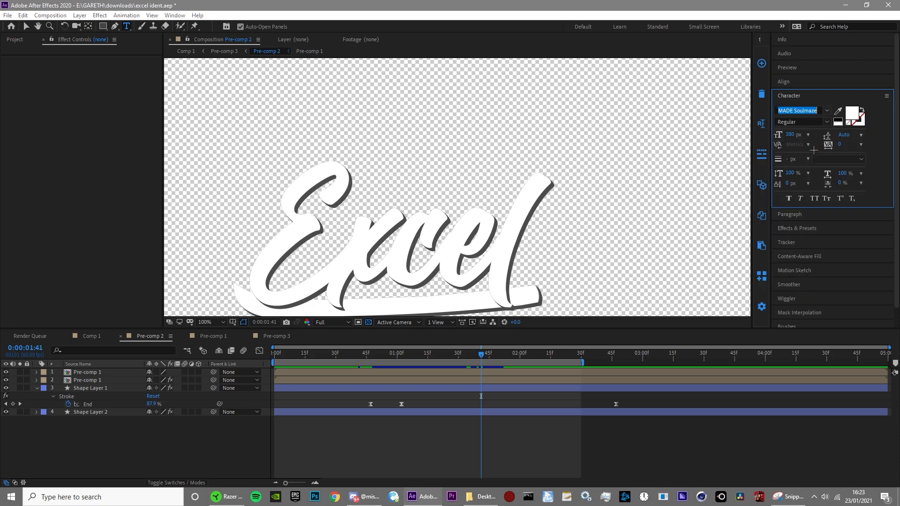
{"action": "left_click", "coordinate": [424, 196]}
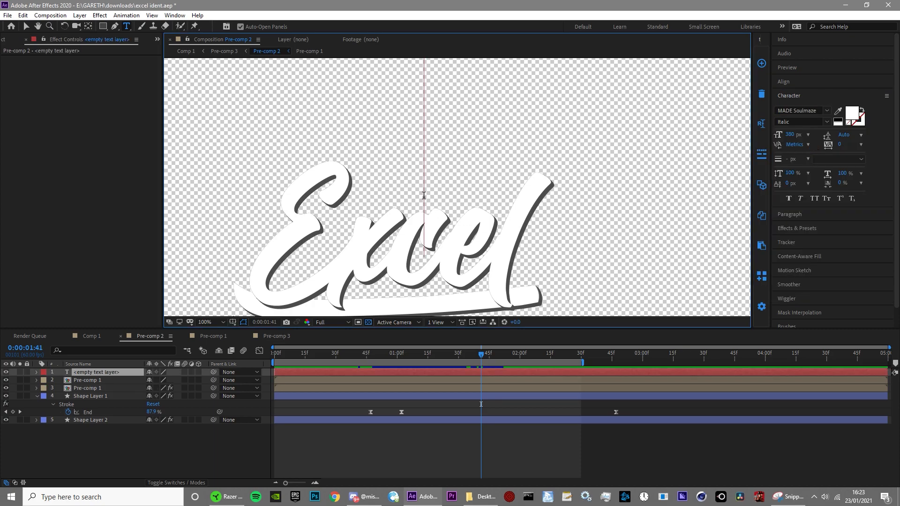
{"action": "type", "text": "edited b"}
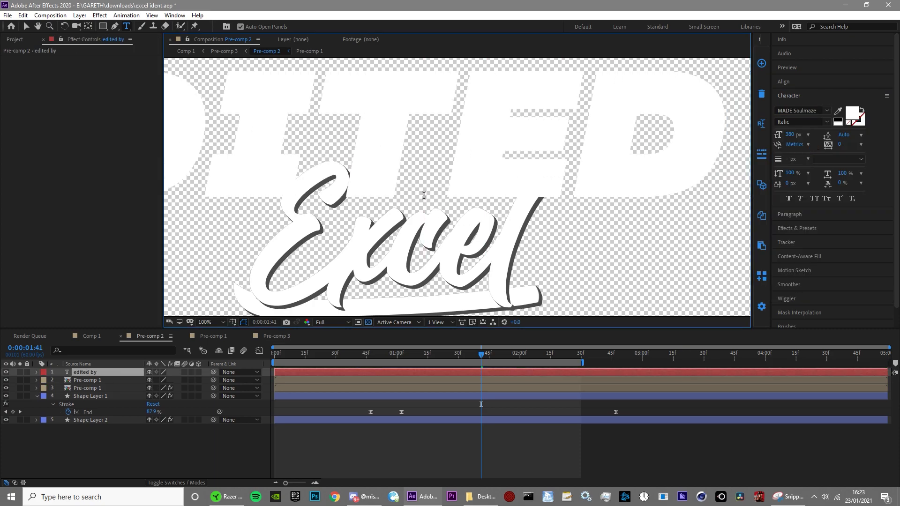
{"action": "type", "text": "y"}
Step: Reduce the "edited by" text to 27 px and place it just above the "ce" of the Excel lettering
{"action": "key", "text": "ctrl+a"}
{"action": "left_click_drag", "start_coordinate": [792, 139], "coordinate": [665, 176]}
{"action": "left_click_drag", "start_coordinate": [520, 213], "coordinate": [545, 224]}
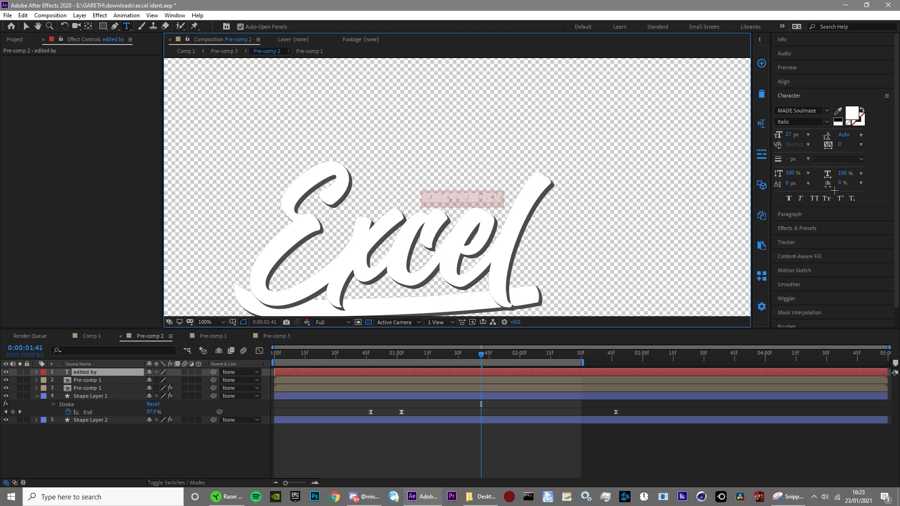
Step: Set both the fill and the stroke colour of the "edited by" text to red FF0000
{"action": "left_click", "coordinate": [856, 112]}
{"action": "left_click", "coordinate": [132, 25]}
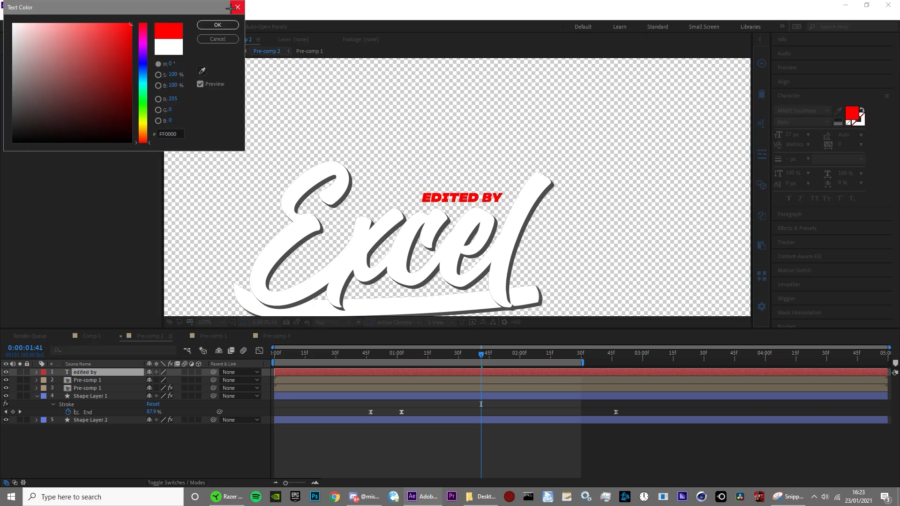
{"action": "left_click", "coordinate": [226, 27]}
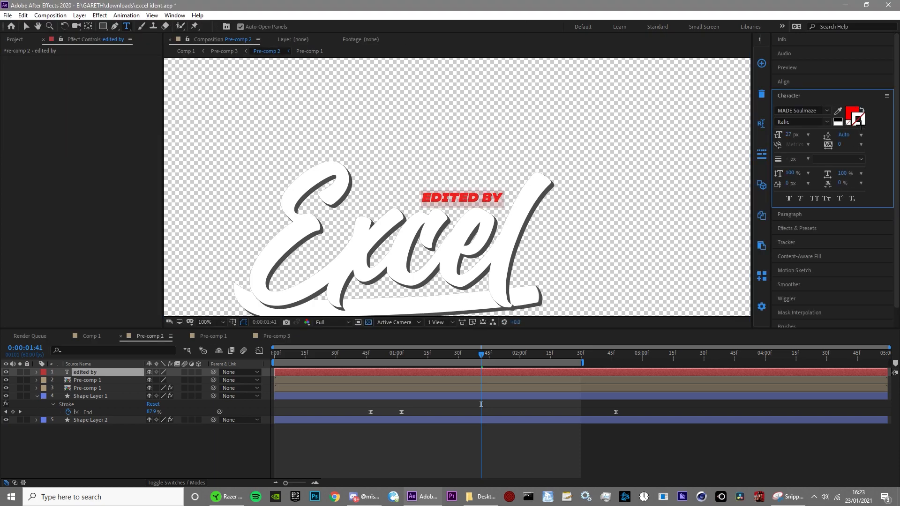
{"action": "left_click", "coordinate": [858, 121]}
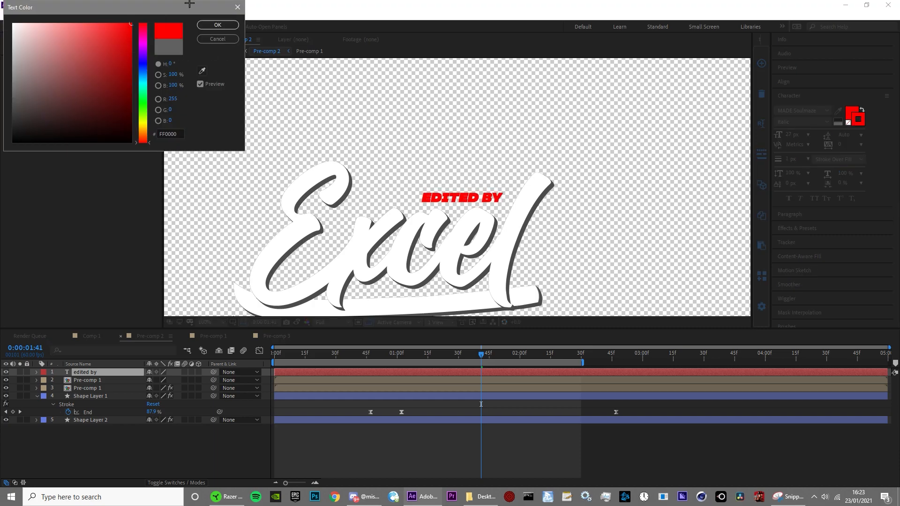
{"action": "left_click", "coordinate": [217, 25]}
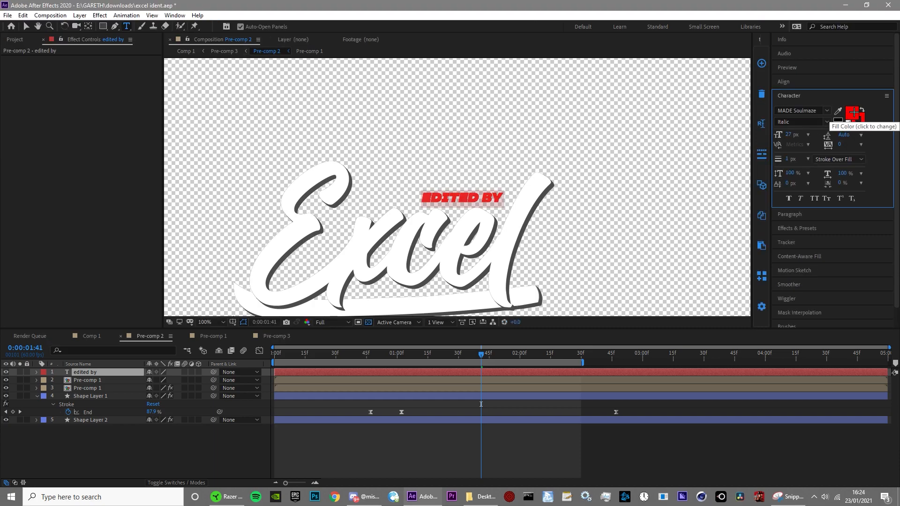
Step: Change the fill of the "edited by" text to a darker red, then deselect it to inspect the caption up close
{"action": "left_click", "coordinate": [854, 113]}
{"action": "left_click", "coordinate": [131, 53]}
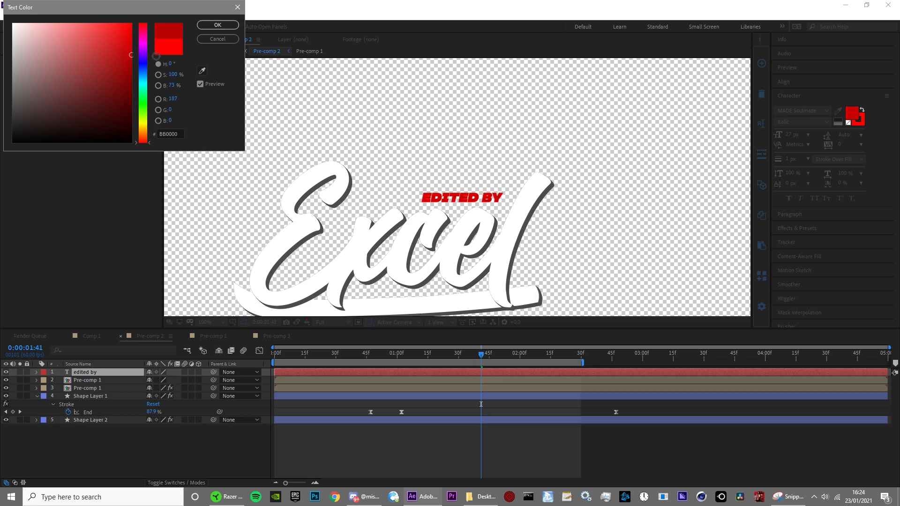
{"action": "left_click", "coordinate": [195, 25]}
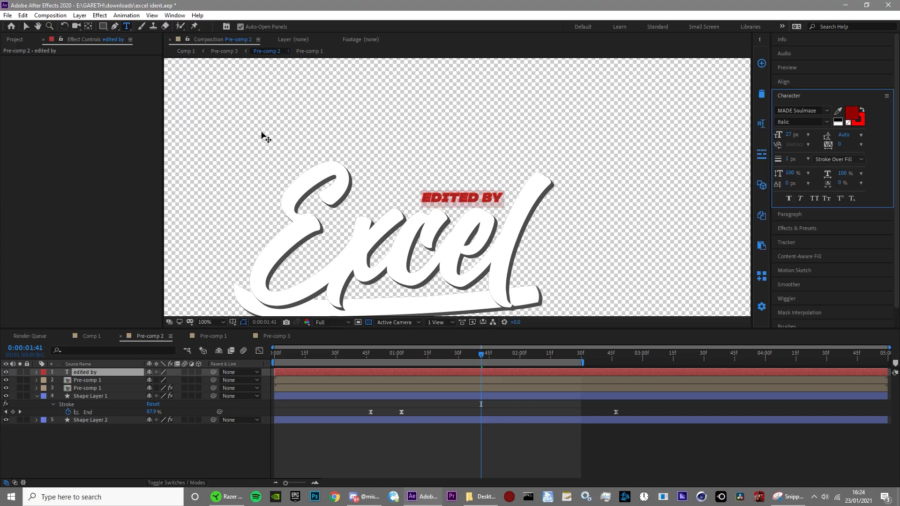
{"action": "left_click", "coordinate": [477, 456]}
{"action": "key", "text": "period"}
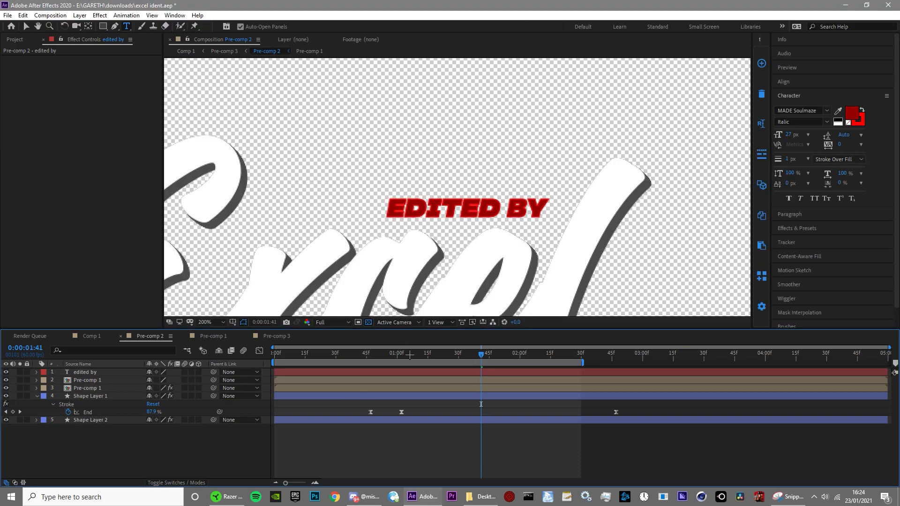
Step: Draw a rectangular mask on the "edited by" layer, beside the start of the caption so that it covers none of the text
{"action": "left_click", "coordinate": [504, 372]}
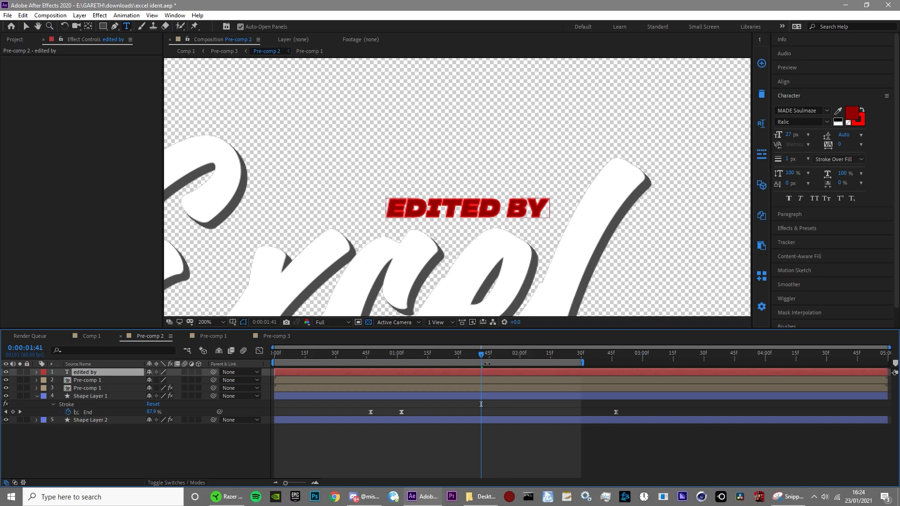
{"action": "left_click", "coordinate": [103, 27]}
{"action": "left_click_drag", "start_coordinate": [224, 101], "coordinate": [367, 75]}
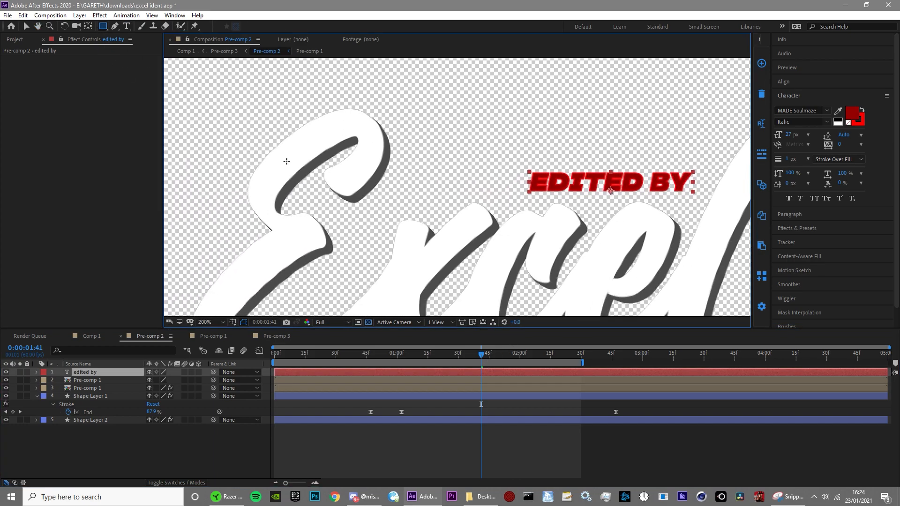
{"action": "left_click_drag", "start_coordinate": [291, 150], "coordinate": [509, 203]}
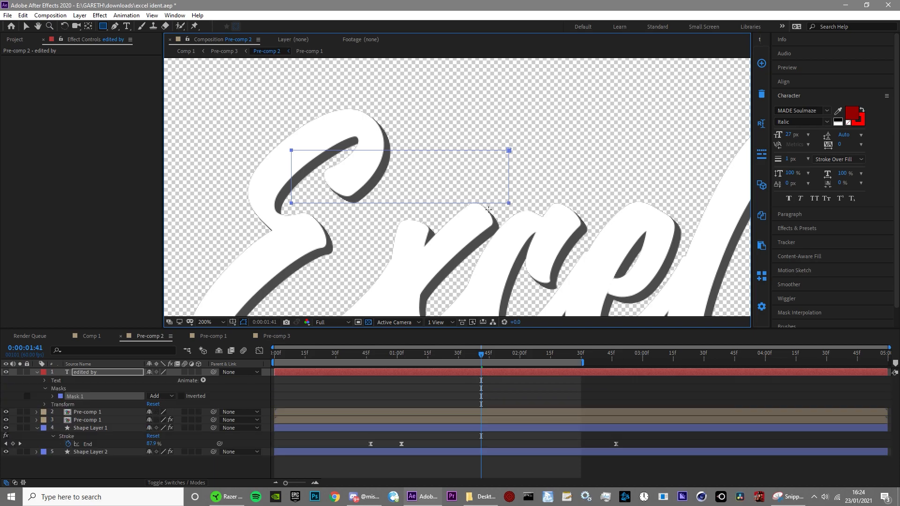
Step: Keyframe the Mask Path at 0:00:01:41, and at 0:00:02:00 move the mask over the caption to reveal it
{"action": "left_click", "coordinate": [53, 396]}
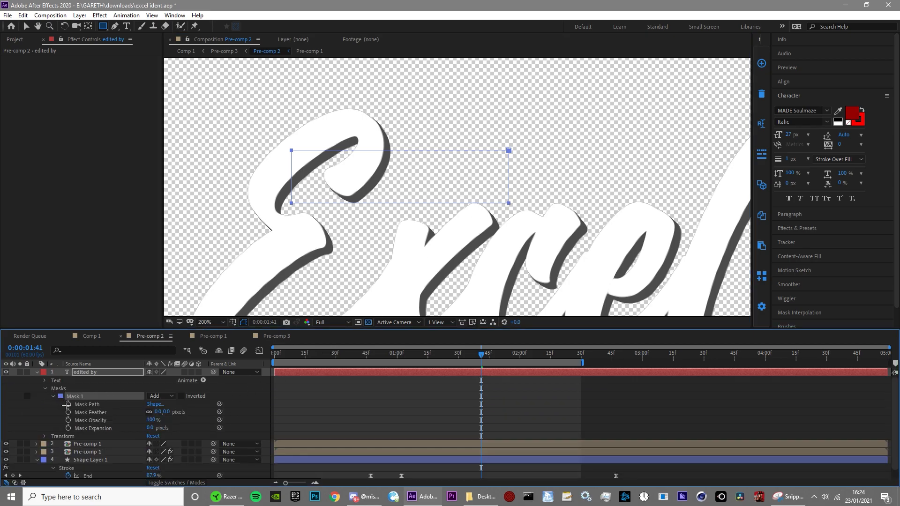
{"action": "left_click", "coordinate": [68, 404]}
{"action": "left_click_drag", "start_coordinate": [481, 355], "coordinate": [520, 379]}
{"action": "scroll", "coordinate": [453, 263], "scroll_direction": "down", "scroll_amount": 3}
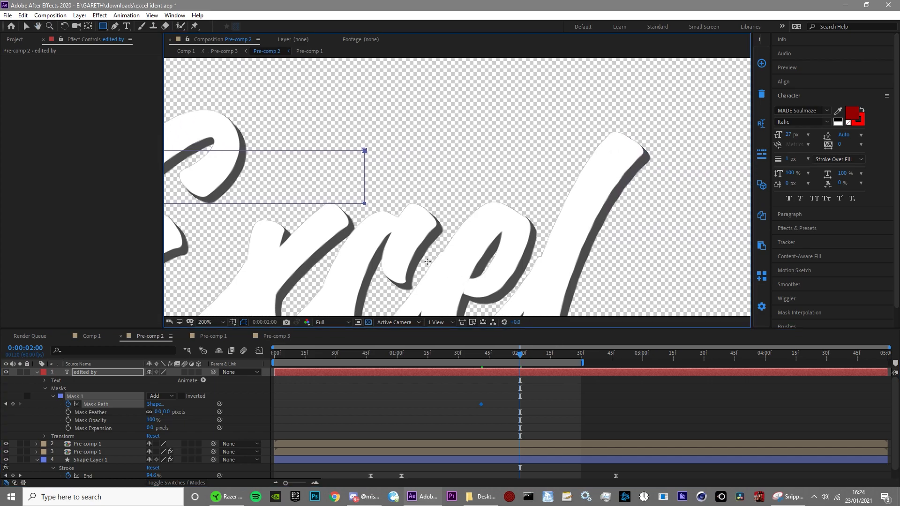
{"action": "scroll", "coordinate": [408, 256], "scroll_direction": "down", "scroll_amount": 1}
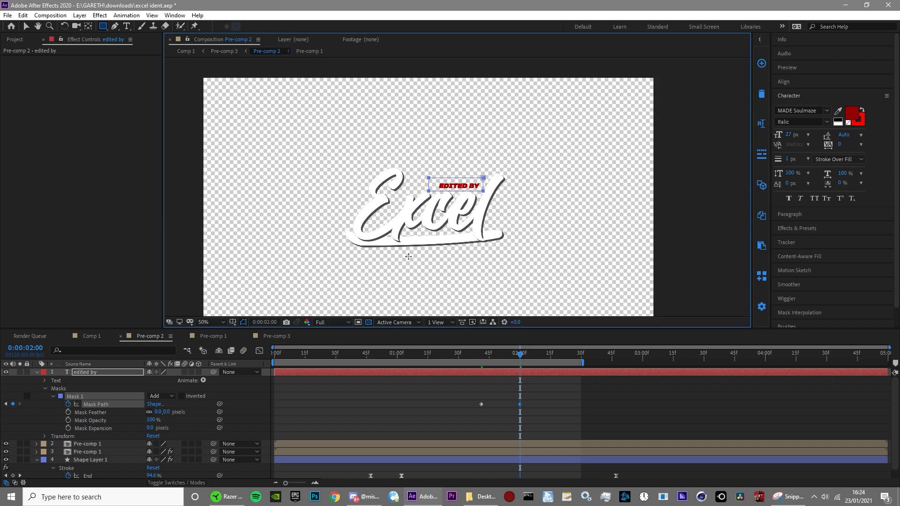
Step: Set the caption's Mask Feather to 29 pixels and ease both Mask Path keyframes
{"action": "scroll", "coordinate": [408, 256], "scroll_direction": "up", "scroll_amount": 1}
{"action": "left_click", "coordinate": [502, 356]}
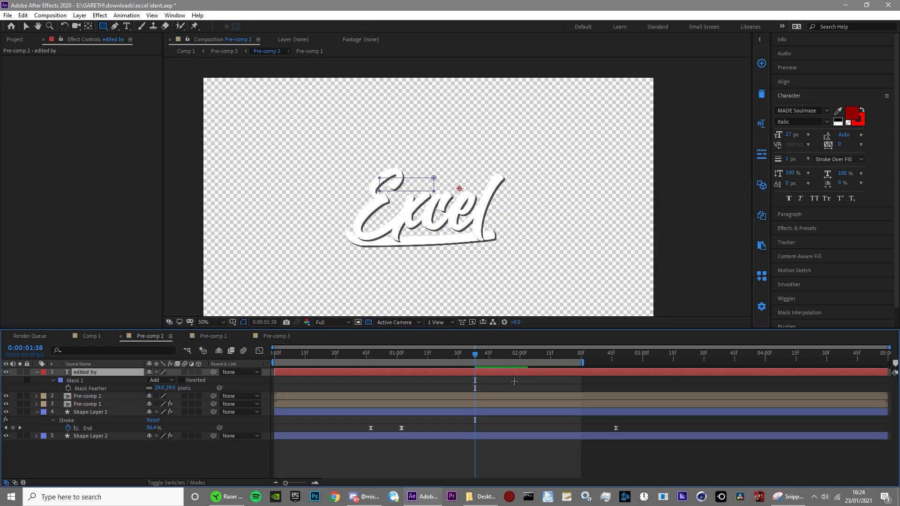
{"action": "key", "text": "m"}
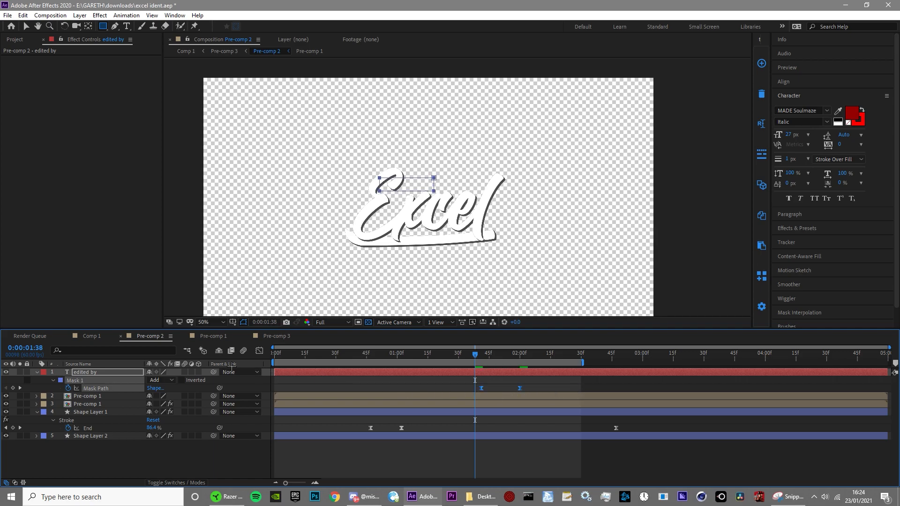
Step: Return to Comp 1 and preview the complete ident from the start
{"action": "left_click", "coordinate": [75, 332]}
{"action": "left_click", "coordinate": [260, 351]}
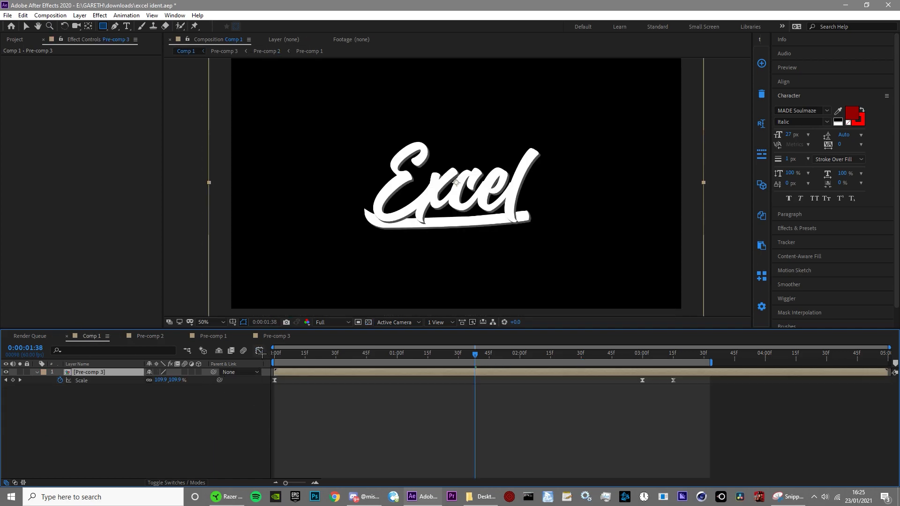
{"action": "key", "text": "space"}
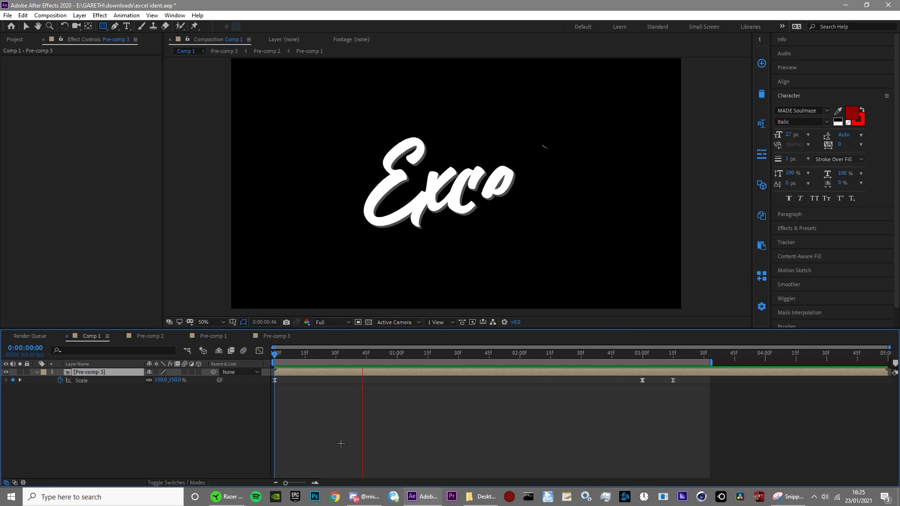